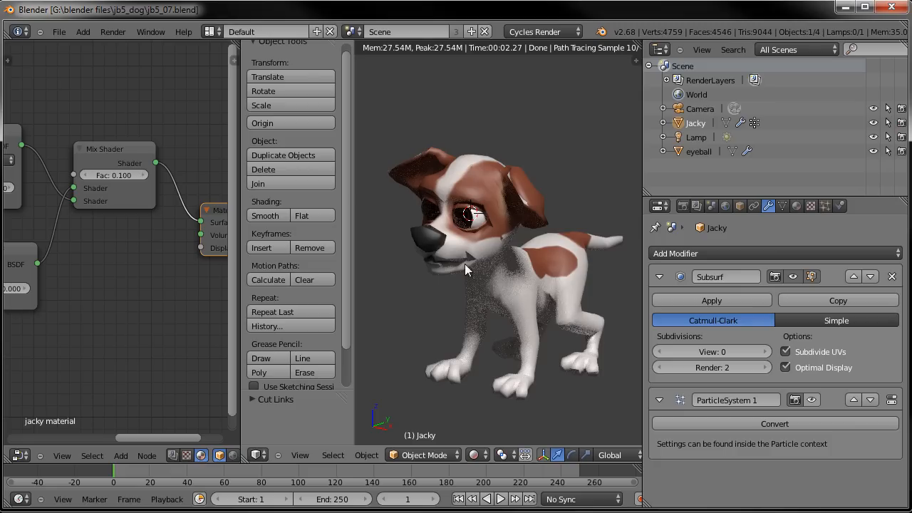
- Switch the viewport to solid shading and show the hair particle system in the viewport
{"action": "left_click_drag", "start_coordinate": [240, 144], "coordinate": [185, 143]}
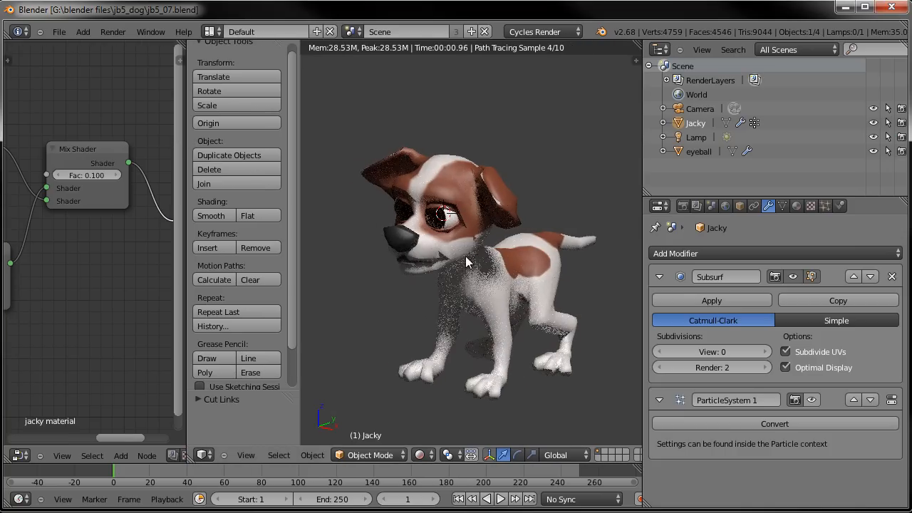
{"action": "left_click", "coordinate": [422, 454]}
{"action": "left_click", "coordinate": [447, 409]}
{"action": "mouse_move", "coordinate": [478, 321]}
{"action": "middle_mouse_down"}
{"action": "mouse_move", "coordinate": [498, 293]}
{"action": "mouse_move", "coordinate": [493, 271]}
{"action": "middle_mouse_up"}
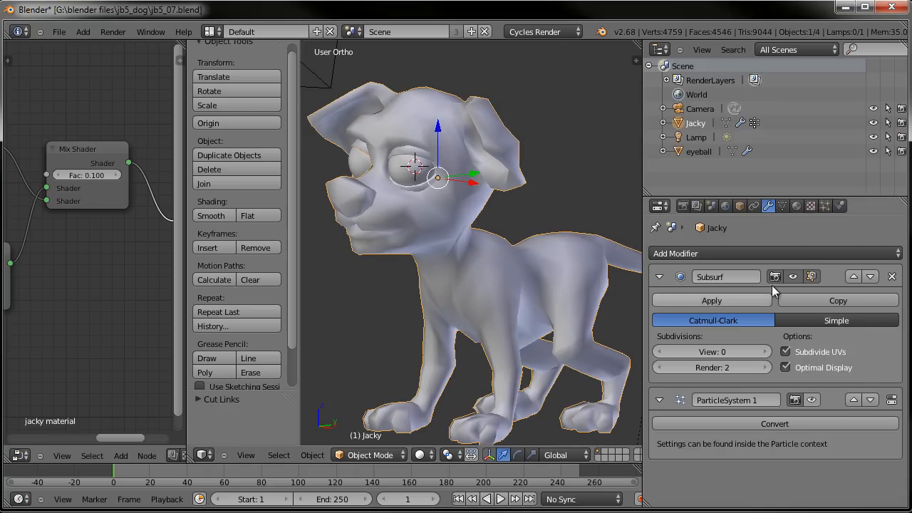
{"action": "left_click", "coordinate": [812, 400]}
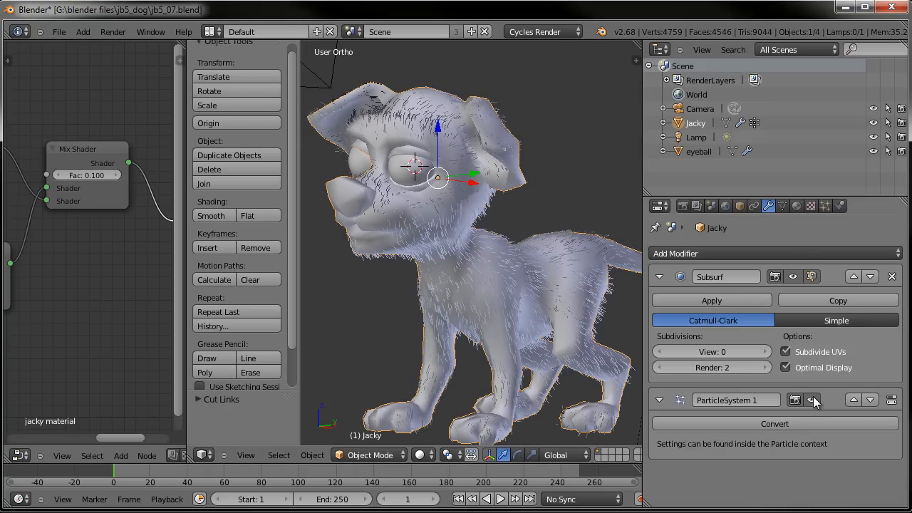
- Examine the fur close up in the viewport and in the last rendered image
{"action": "scroll", "coordinate": [446, 235], "scroll_direction": "up", "scroll_amount": 5}
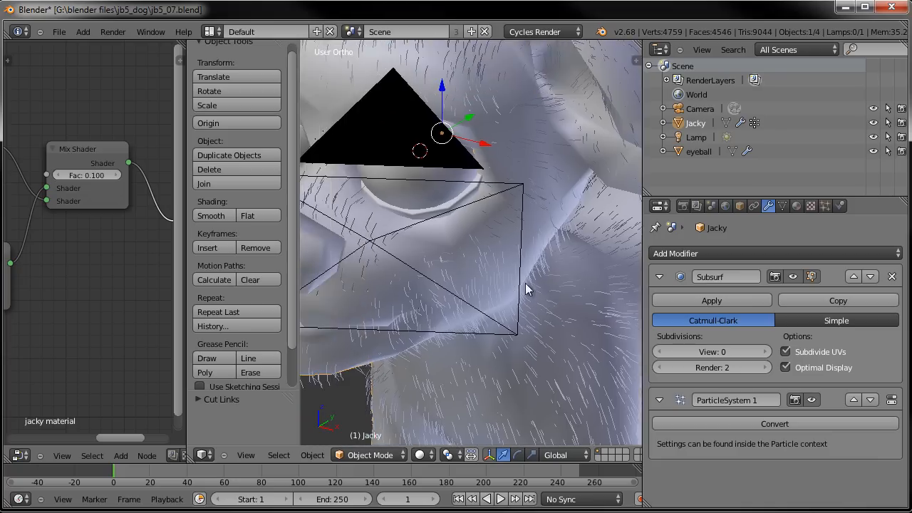
{"action": "scroll", "coordinate": [507, 256], "scroll_direction": "down", "scroll_amount": 4}
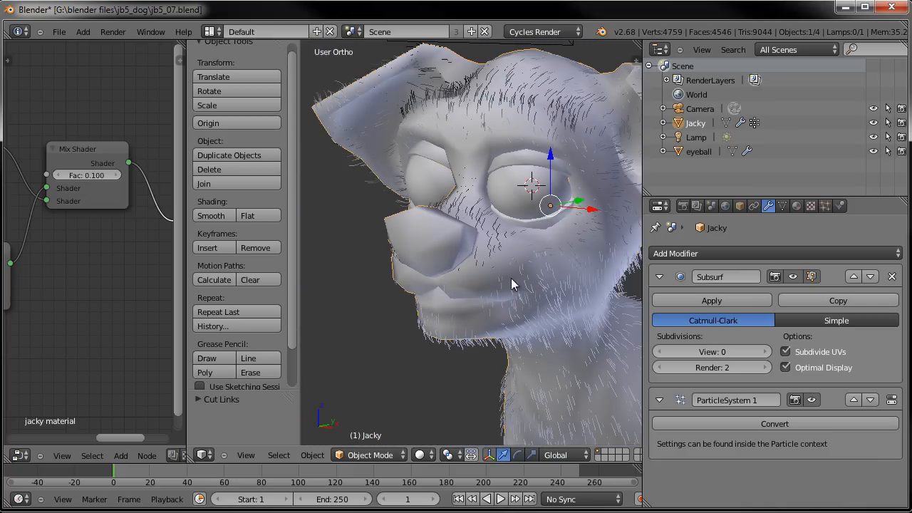
{"action": "middle_click_drag", "start_coordinate": [518, 264], "coordinate": [461, 268]}
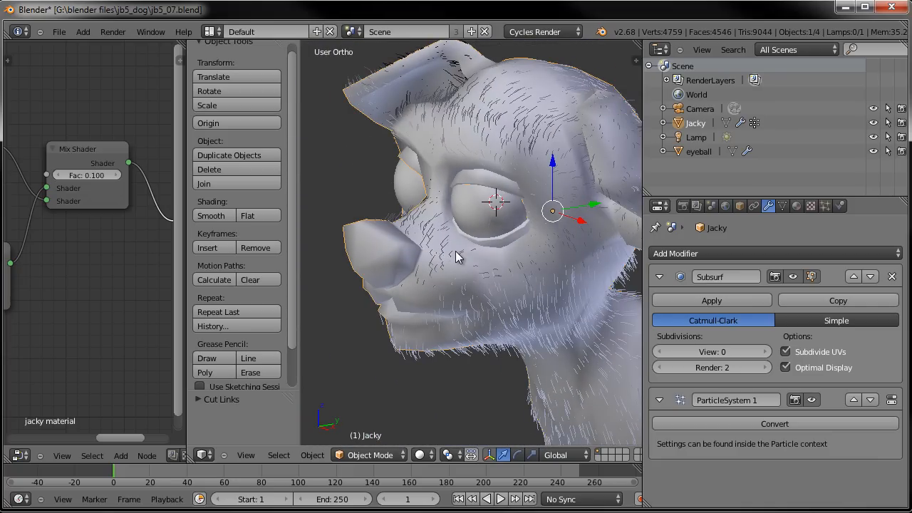
{"action": "key", "text": "F11"}
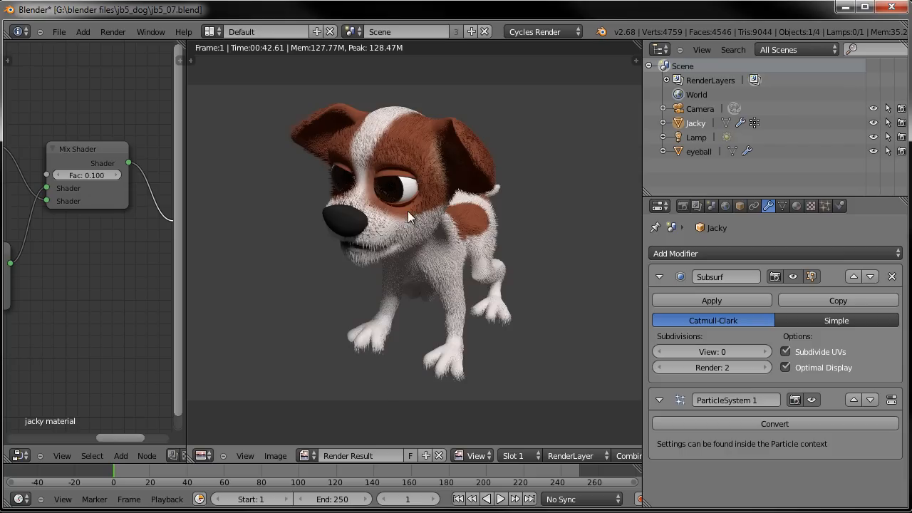
{"action": "scroll", "coordinate": [407, 211], "scroll_direction": "up", "scroll_amount": 3}
{"action": "middle_click_drag", "start_coordinate": [414, 165], "coordinate": [451, 238]}
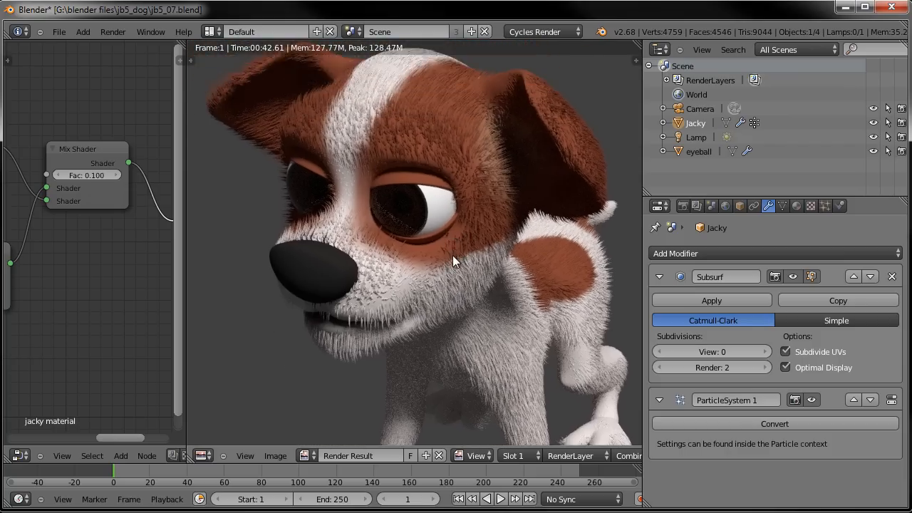
{"action": "scroll", "coordinate": [421, 271], "scroll_direction": "up", "scroll_amount": 1}
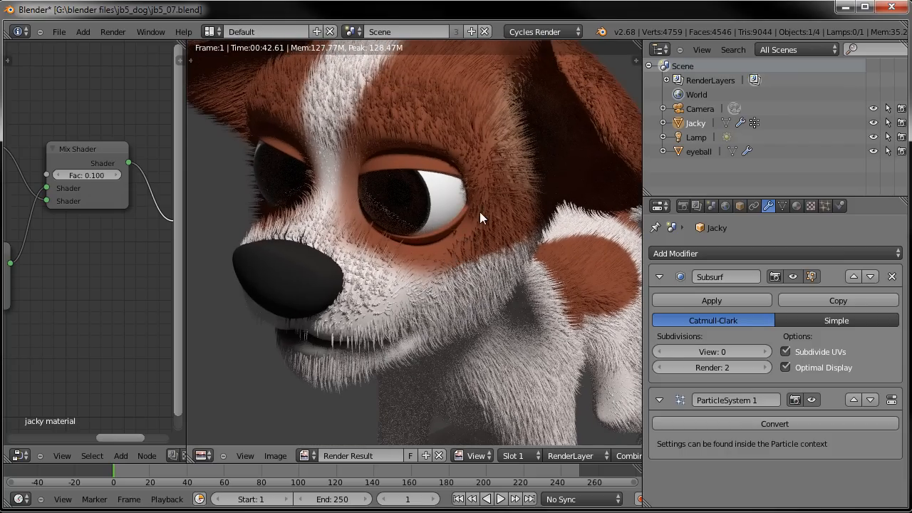
{"action": "scroll", "coordinate": [388, 236], "scroll_direction": "down", "scroll_amount": 3}
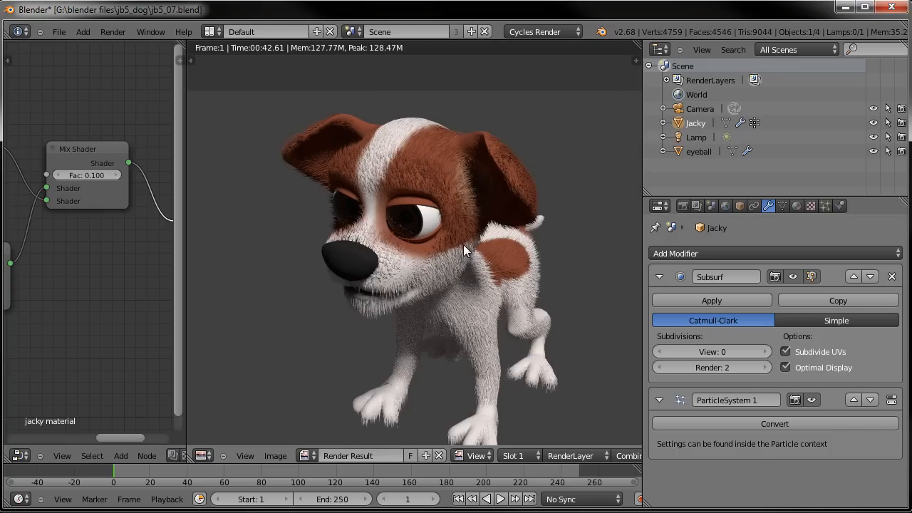
{"action": "middle_click_drag", "start_coordinate": [447, 240], "coordinate": [376, 155]}
{"action": "middle_click_drag", "start_coordinate": [516, 222], "coordinate": [554, 259]}
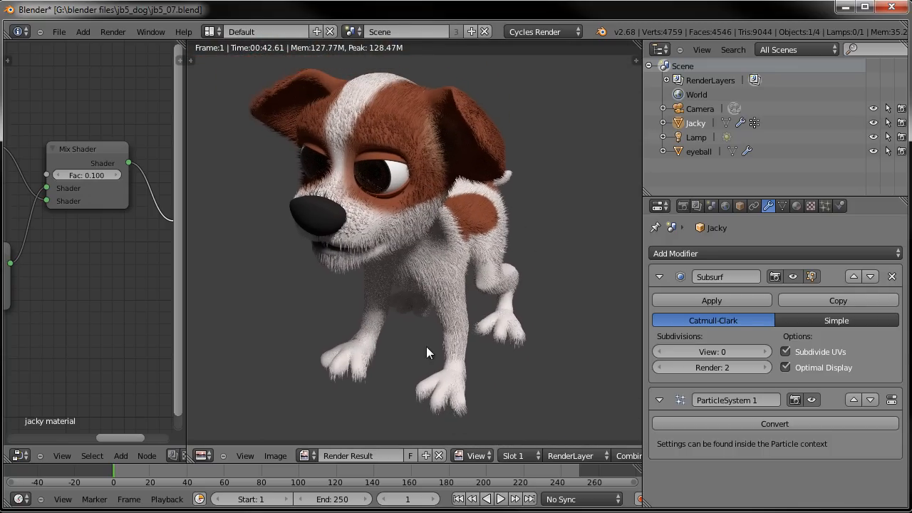
{"action": "key", "text": "Escape"}
- Add a new vertex group to the dog mesh's object data
{"action": "key", "text": "KP_3"}
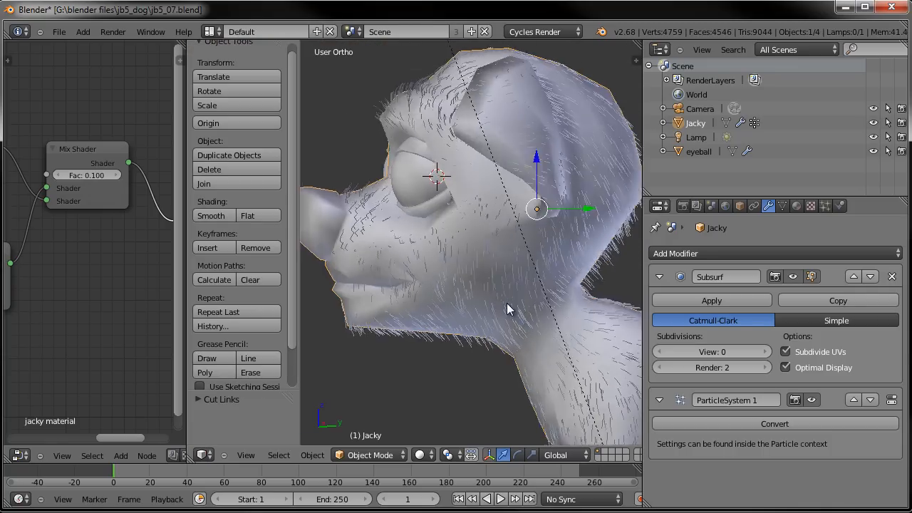
{"action": "scroll", "coordinate": [469, 233], "scroll_direction": "up", "scroll_amount": 2}
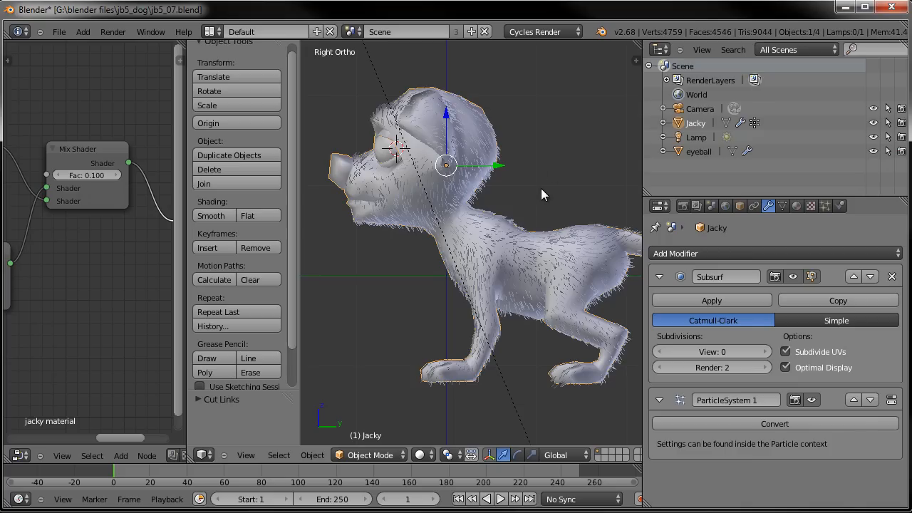
{"action": "left_click", "coordinate": [782, 206]}
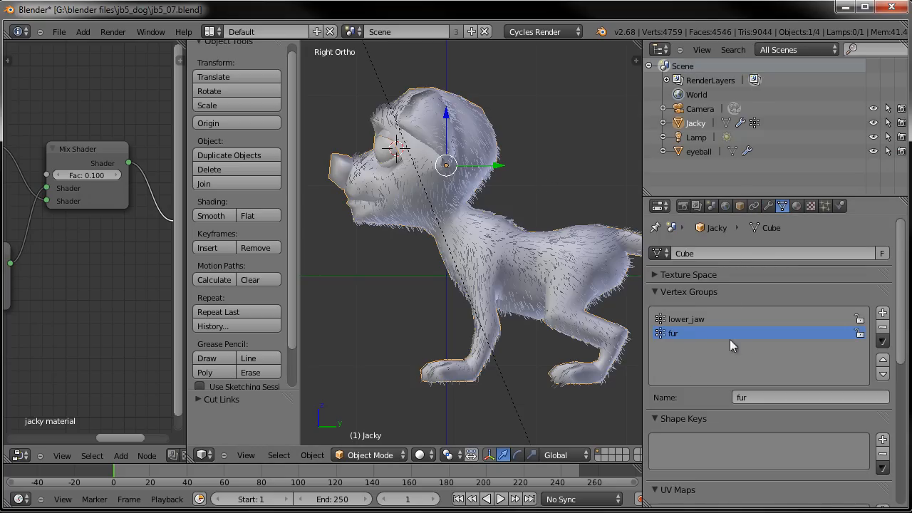
{"action": "left_click", "coordinate": [882, 312]}
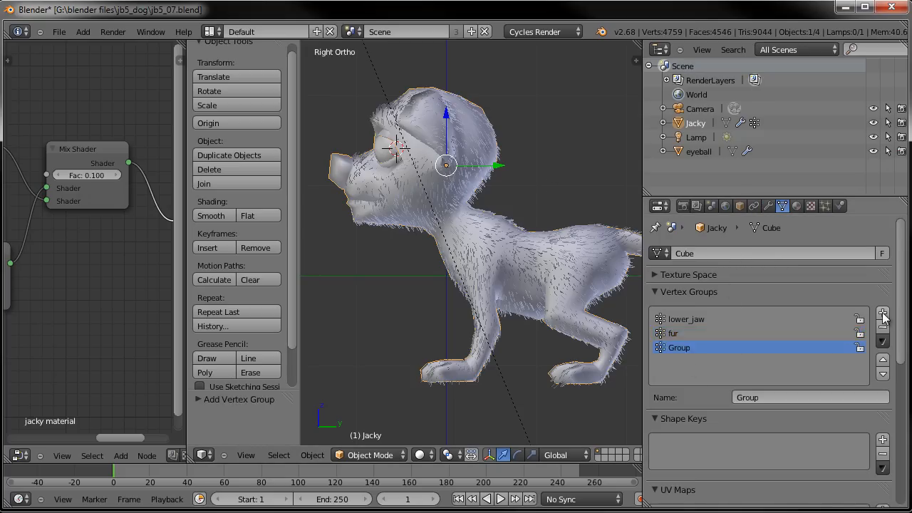
- Rename the fur vertex group to fur_body
{"action": "left_click", "coordinate": [679, 332]}
{"action": "left_click", "coordinate": [810, 397]}
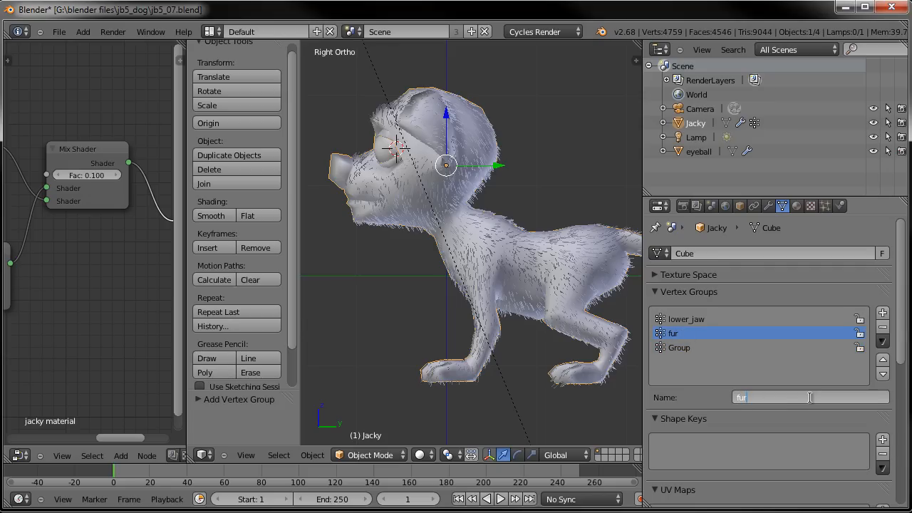
{"action": "type", "text": "fur_body"}
{"action": "key", "text": "Return"}
- Rename the newly added vertex group to fur_face
{"action": "left_click", "coordinate": [708, 347]}
{"action": "left_click", "coordinate": [767, 393]}
{"action": "type", "text": "fur_face"}
{"action": "key", "text": "Return"}
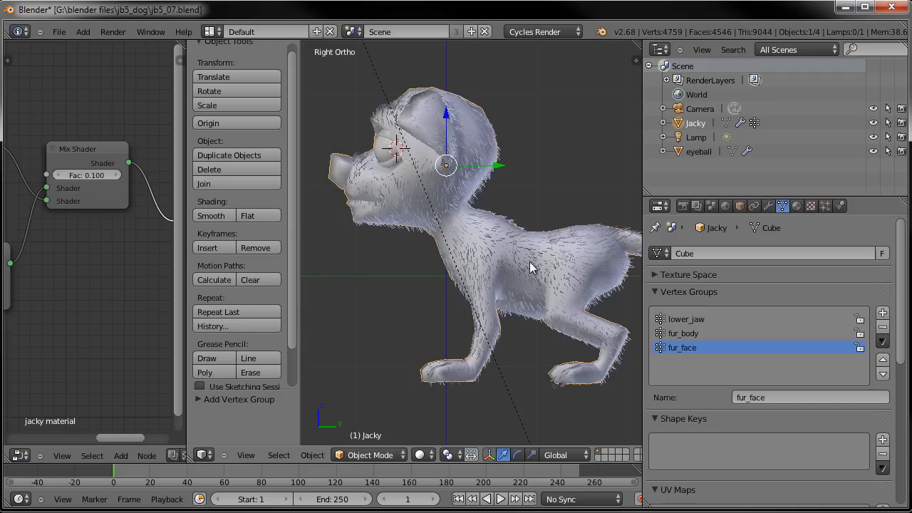
- Enter Edit Mode and select the muzzle region with circle select and select linked
{"action": "left_click", "coordinate": [695, 334]}
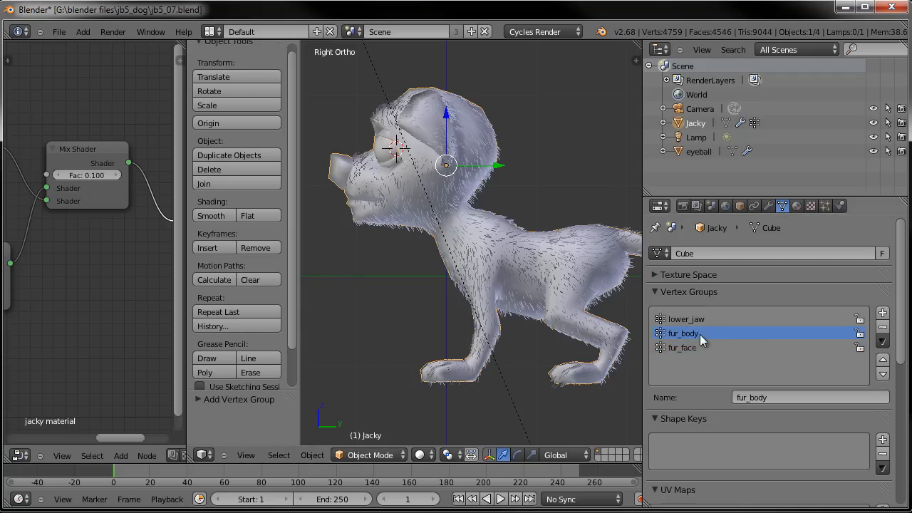
{"action": "key", "text": "Tab"}
{"action": "scroll", "coordinate": [396, 172], "scroll_direction": "up", "scroll_amount": 2}
{"action": "key", "text": "a"}
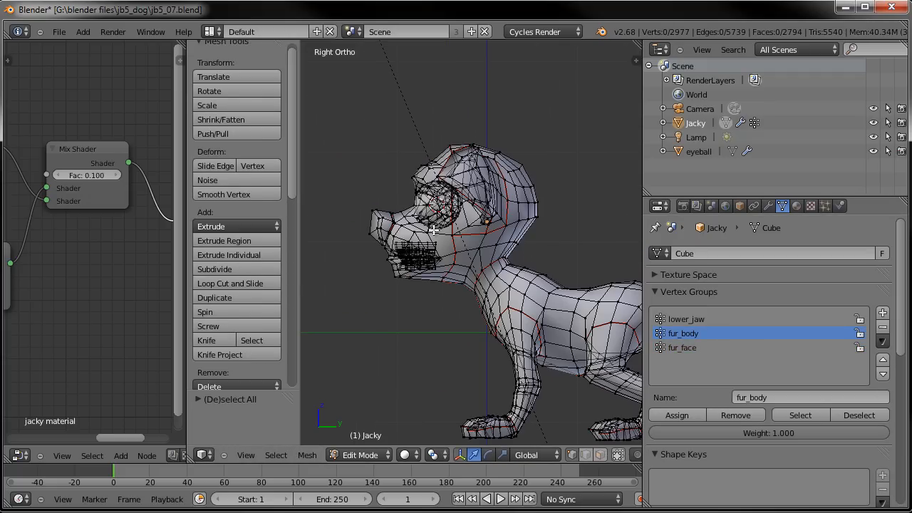
{"action": "left_click", "coordinate": [572, 456]}
{"action": "key", "text": "c"}
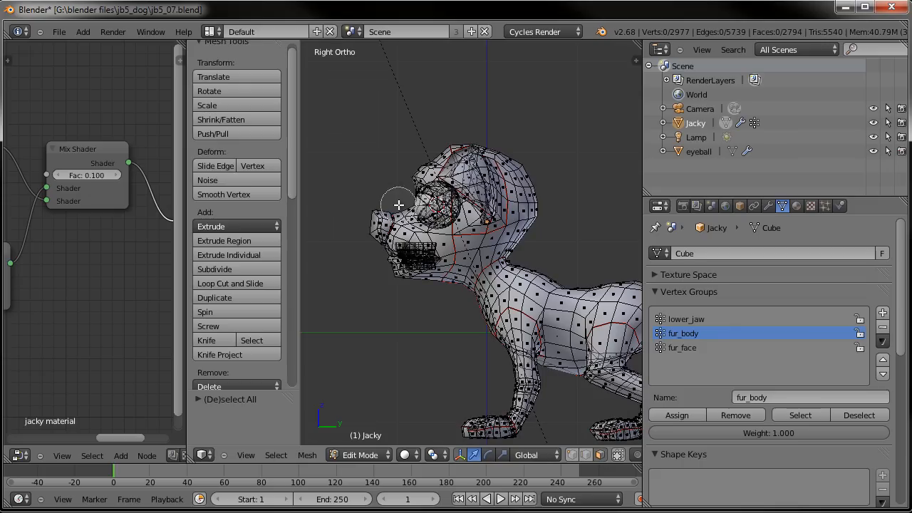
{"action": "scroll", "coordinate": [403, 171], "scroll_direction": "down", "scroll_amount": 3}
{"action": "mouse_move", "coordinate": [402, 170]}
{"action": "left_mouse_down"}
{"action": "mouse_move", "coordinate": [408, 272]}
{"action": "mouse_move", "coordinate": [378, 218]}
{"action": "left_mouse_up"}
{"action": "right_click", "coordinate": [372, 197]}
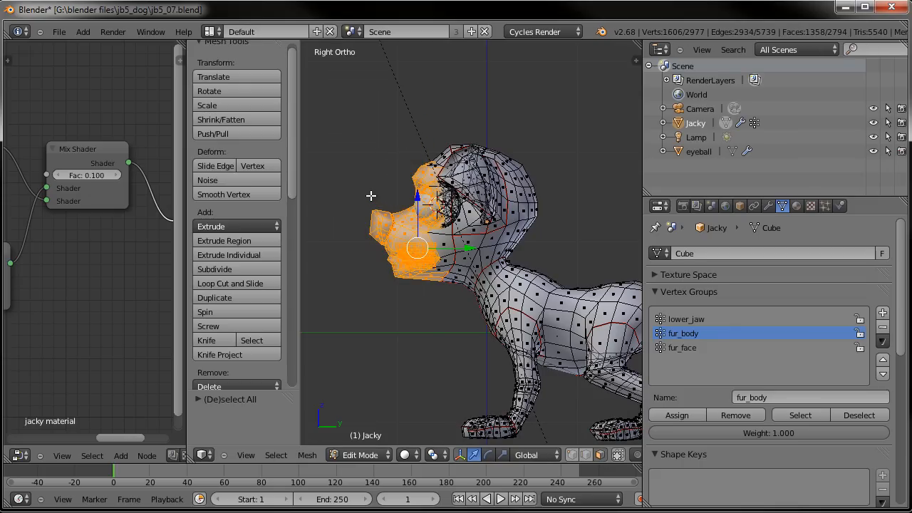
{"action": "key", "text": "ctrl+l"}
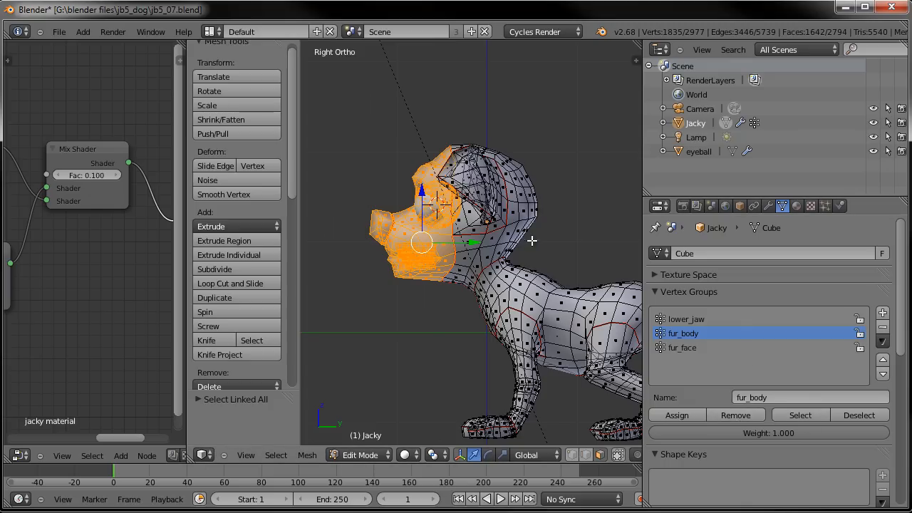
- Select the face area of the head and assign it to the fur_face vertex group
{"action": "left_click", "coordinate": [707, 347]}
{"action": "scroll", "coordinate": [435, 311], "scroll_direction": "up", "scroll_amount": 2}
{"action": "key", "text": "a"}
{"action": "scroll", "coordinate": [435, 311], "scroll_direction": "up", "scroll_amount": 1}
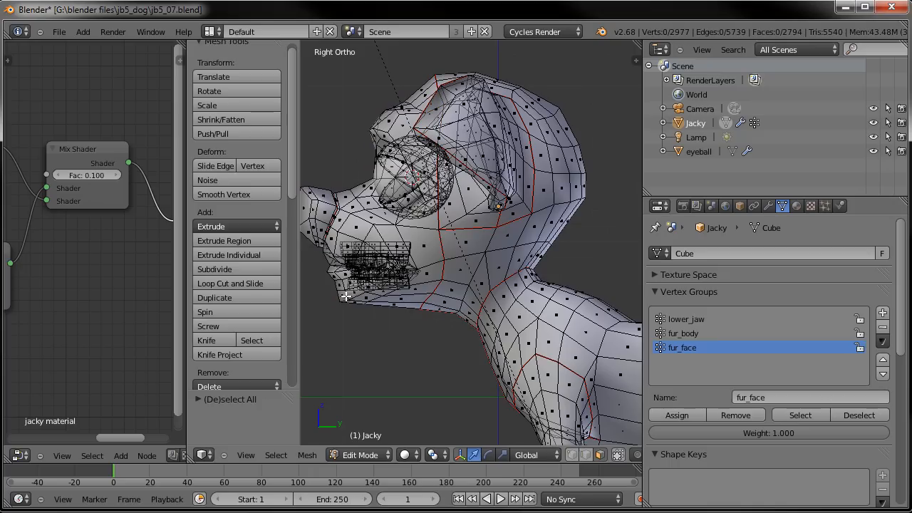
{"action": "scroll", "coordinate": [427, 253], "scroll_direction": "down", "scroll_amount": 1}
{"action": "key", "text": "c"}
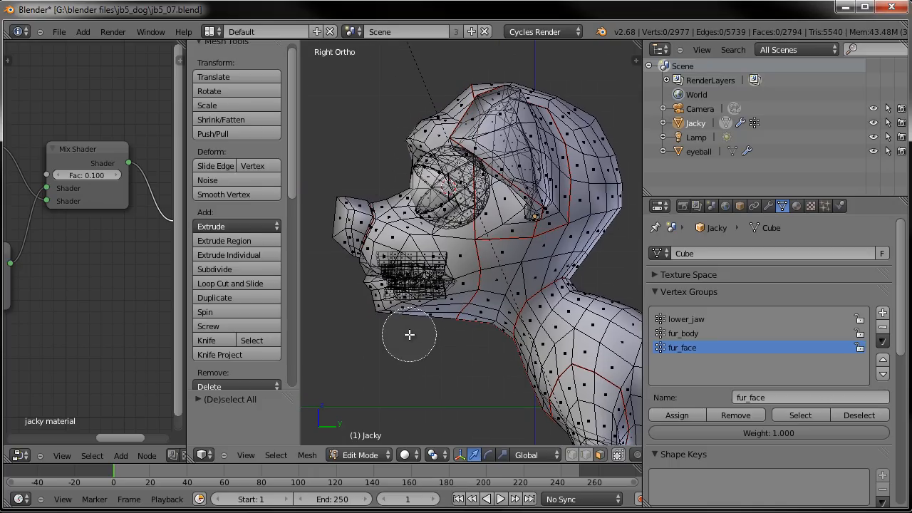
{"action": "left_click_drag", "start_coordinate": [403, 321], "coordinate": [380, 322]}
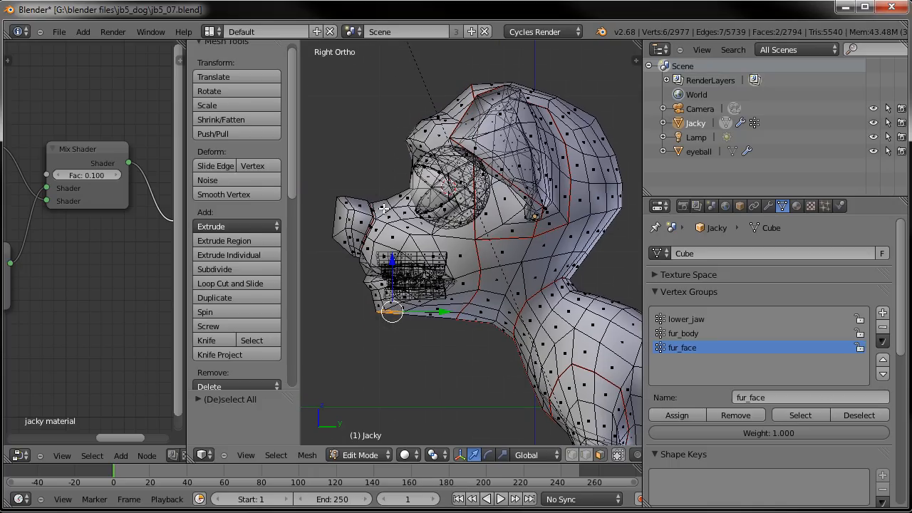
{"action": "key", "text": "ctrl+l"}
{"action": "middle_click_drag", "start_coordinate": [383, 208], "coordinate": [392, 239]}
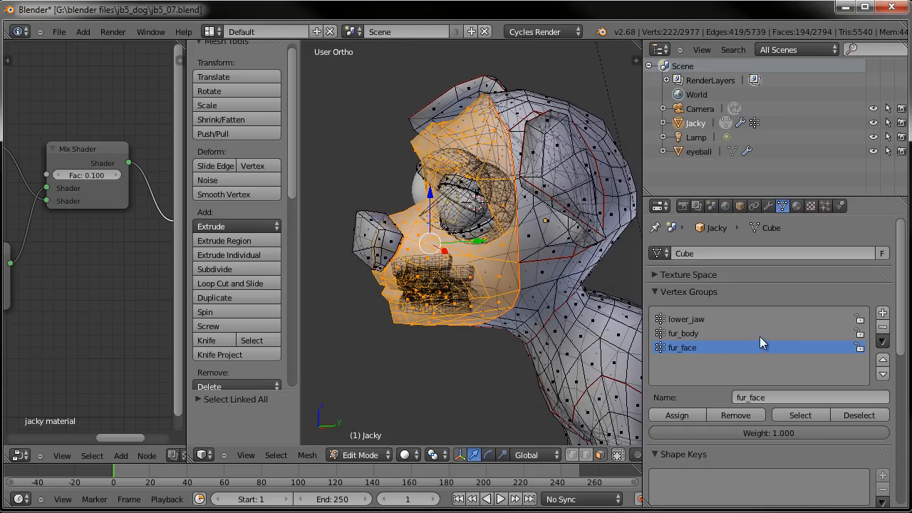
{"action": "left_click", "coordinate": [680, 412]}
- Select the mouth geometry around the teeth, grow the selection, and assign it to the fur_face group
{"action": "middle_click_drag", "start_coordinate": [495, 271], "coordinate": [455, 226], "text": "shift"}
{"action": "scroll", "coordinate": [508, 271], "scroll_direction": "up", "scroll_amount": 3}
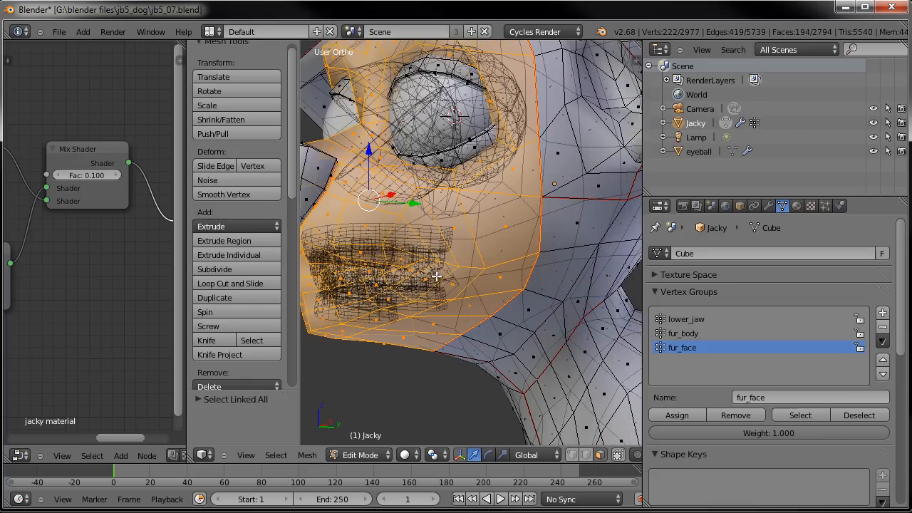
{"action": "middle_click_drag", "start_coordinate": [508, 271], "coordinate": [484, 307]}
{"action": "scroll", "coordinate": [495, 284], "scroll_direction": "up", "scroll_amount": 2}
{"action": "right_click", "coordinate": [482, 312]}
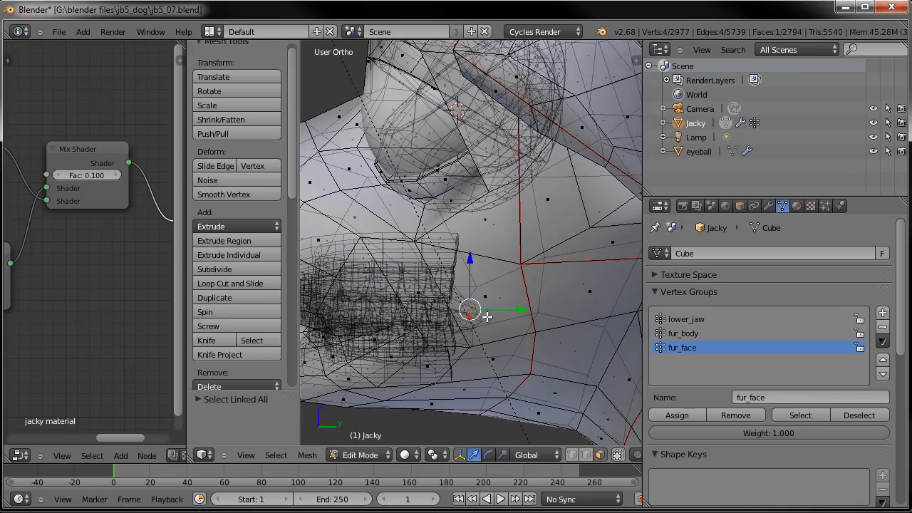
{"action": "key", "text": "l"}
{"action": "scroll", "coordinate": [428, 305], "scroll_direction": "down", "scroll_amount": 3}
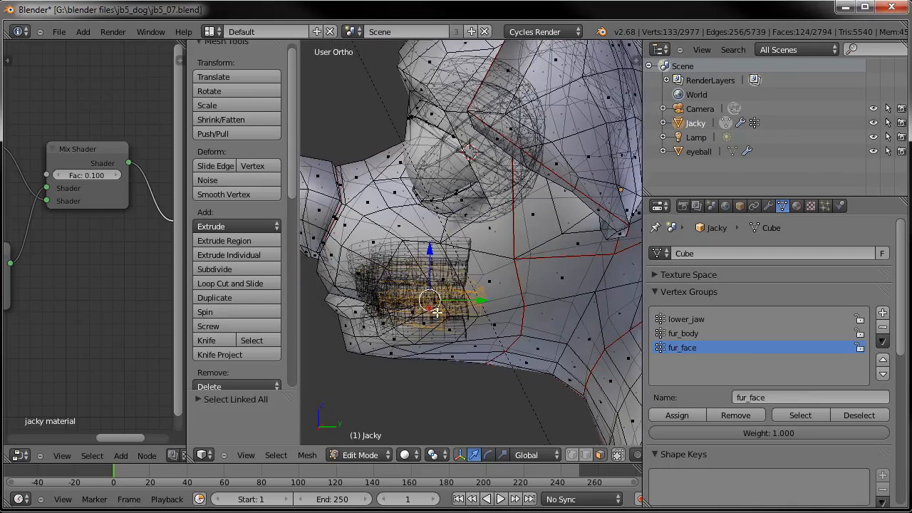
{"action": "middle_click_drag", "start_coordinate": [423, 279], "coordinate": [438, 288]}
{"action": "left_click", "coordinate": [571, 454]}
{"action": "key", "text": "ctrl+KP_Add"}
{"action": "key", "text": "ctrl+KP_Add"}
{"action": "middle_click_drag", "start_coordinate": [509, 258], "coordinate": [514, 226]}
{"action": "key", "text": "ctrl+KP_Subtract"}
{"action": "scroll", "coordinate": [512, 229], "scroll_direction": "up", "scroll_amount": 5}
{"action": "middle_click_drag", "start_coordinate": [509, 234], "coordinate": [473, 240]}
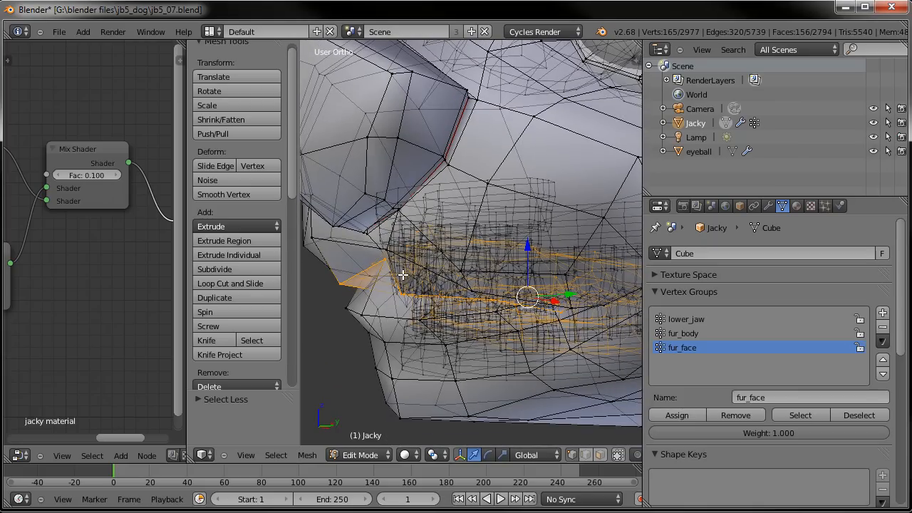
{"action": "left_click", "coordinate": [674, 414]}
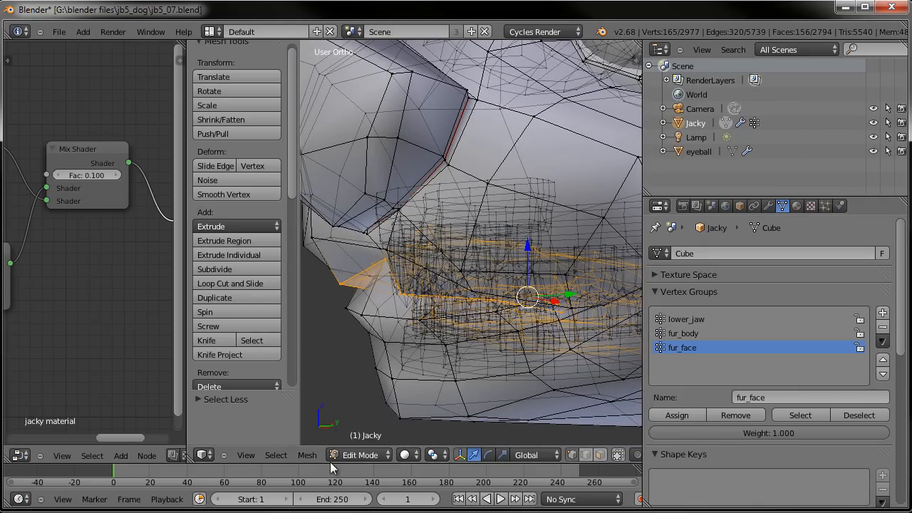
- Invert the mesh selection and undo the inversion
{"action": "scroll", "coordinate": [443, 289], "scroll_direction": "down", "scroll_amount": 9}
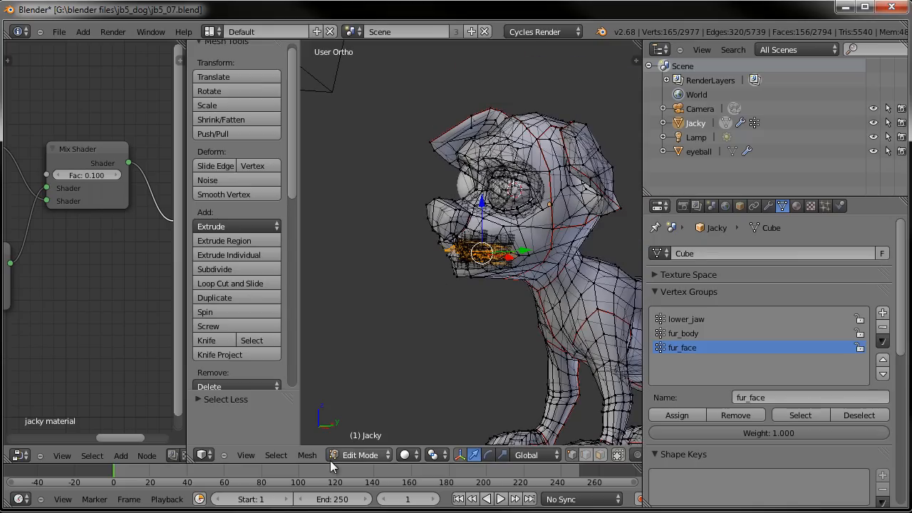
{"action": "left_click", "coordinate": [275, 455]}
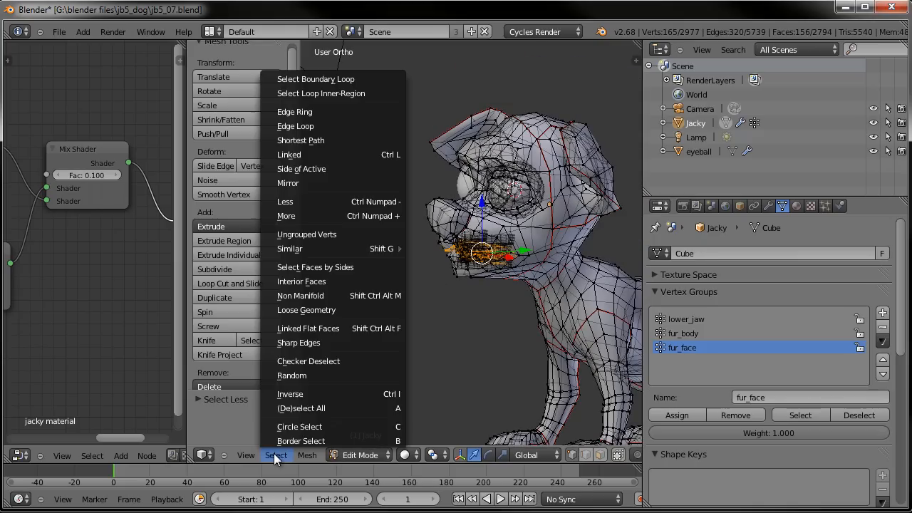
{"action": "left_click", "coordinate": [294, 393]}
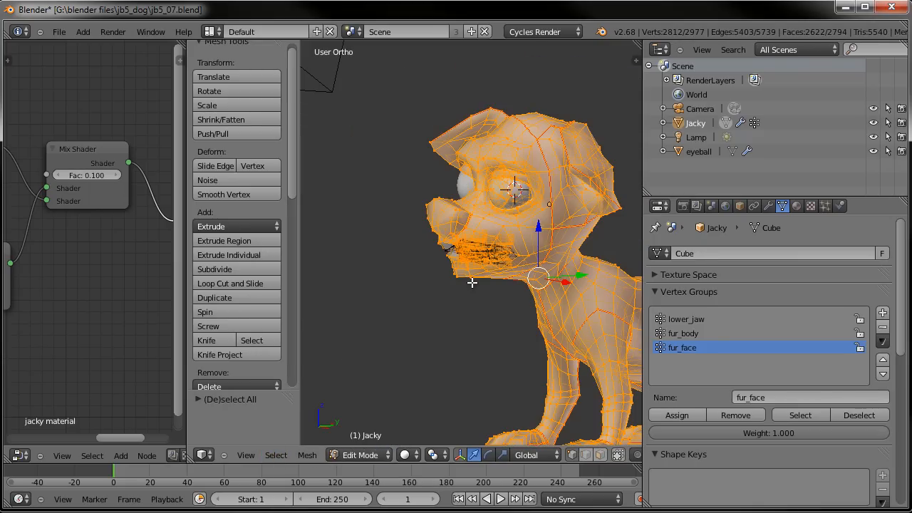
{"action": "scroll", "coordinate": [471, 283], "scroll_direction": "up", "scroll_amount": 5}
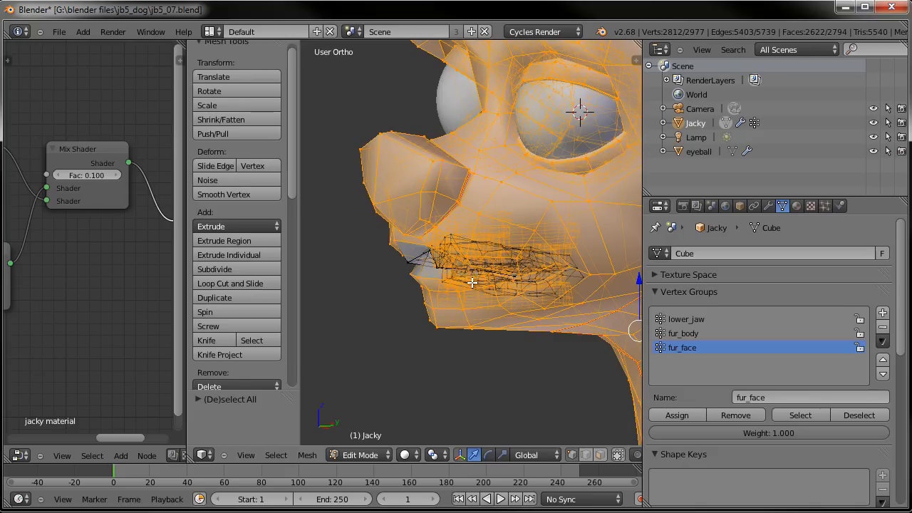
{"action": "key", "text": "ctrl+z"}
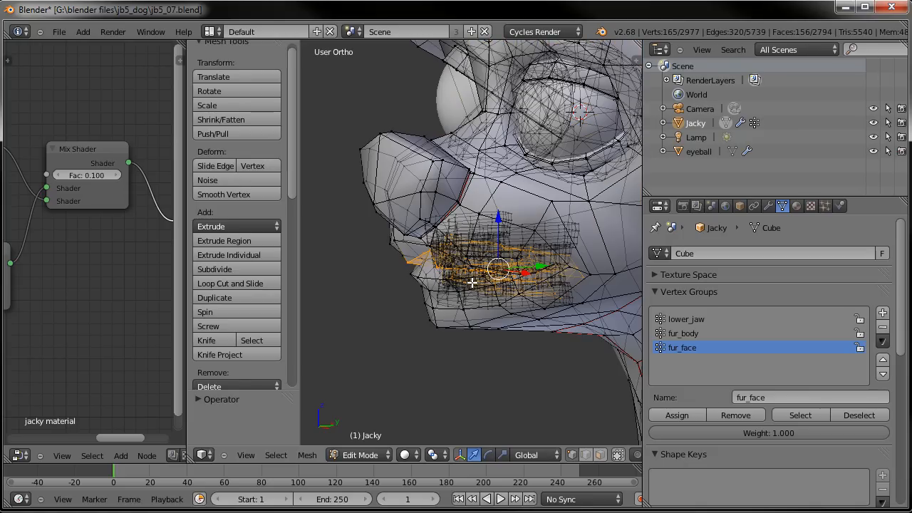
{"action": "key", "text": "KP_3"}
{"action": "scroll", "coordinate": [472, 283], "scroll_direction": "down", "scroll_amount": 3}
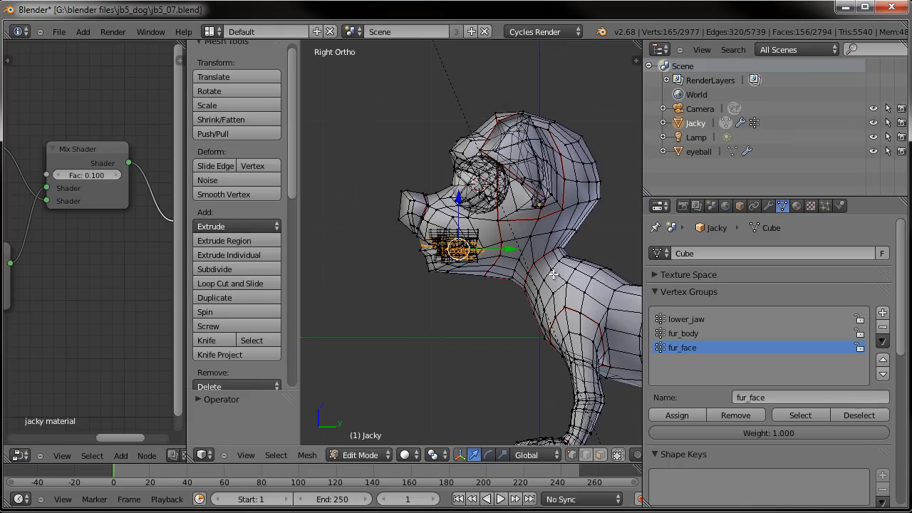
{"action": "key", "text": "a"}
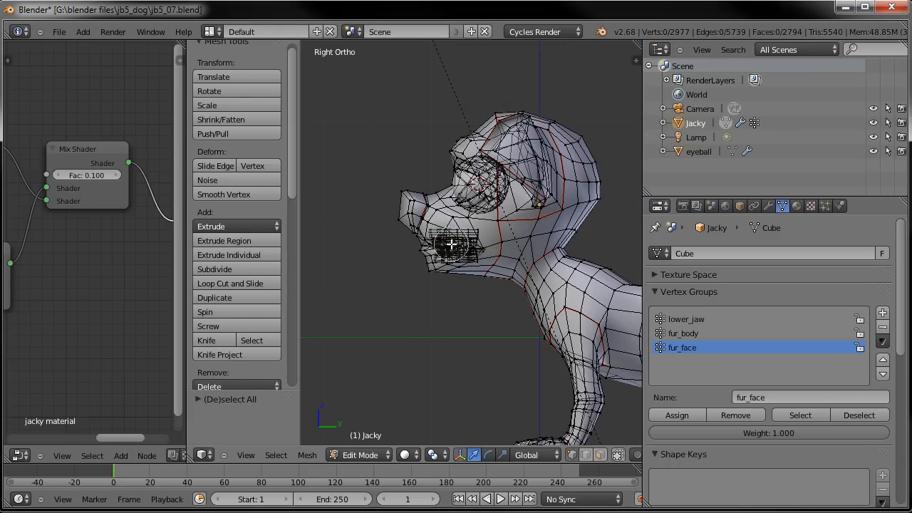
{"action": "left_click", "coordinate": [600, 455]}
{"action": "key", "text": "c"}
{"action": "key", "text": "Escape"}
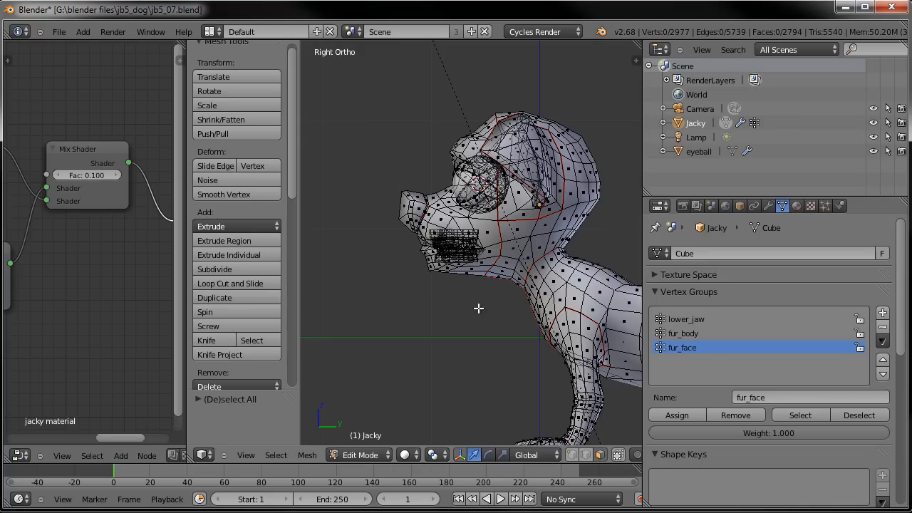
{"action": "key", "text": "ctrl+z"}
{"action": "key", "text": "ctrl+z"}
{"action": "key", "text": "ctrl+shift+z"}
{"action": "key", "text": "ctrl+z"}
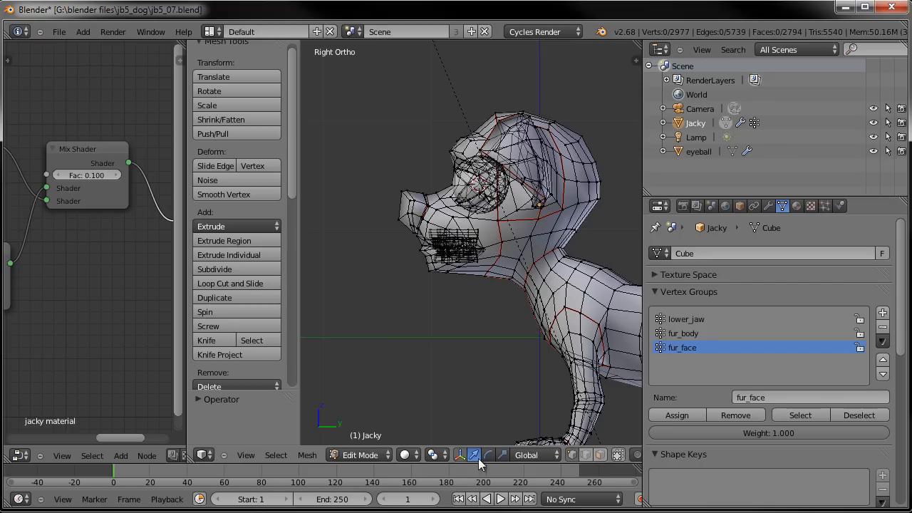
- Select the fur_face vertex group's vertices and inspect the selection around the mouth
{"action": "scroll", "coordinate": [440, 277], "scroll_direction": "up", "scroll_amount": 4}
{"action": "key", "text": "a"}
{"action": "key", "text": "a"}
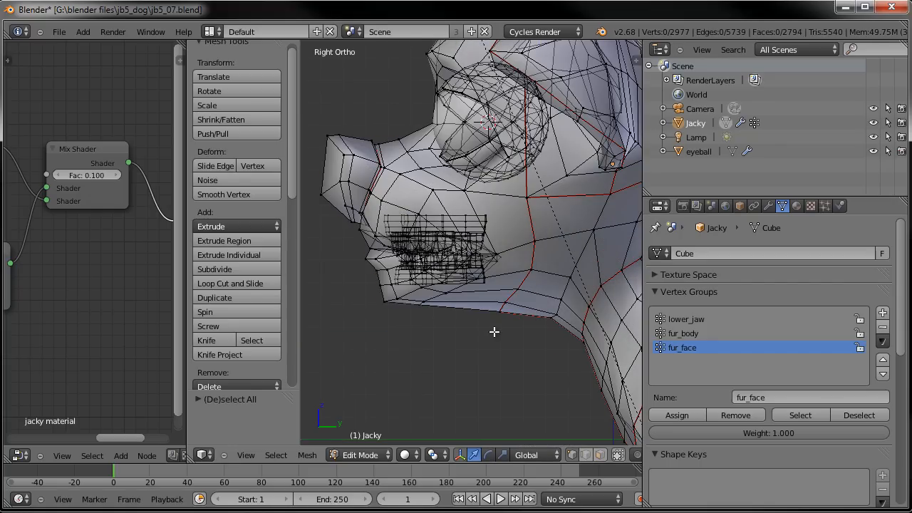
{"action": "left_click", "coordinate": [808, 413]}
{"action": "middle_click_drag", "start_coordinate": [509, 301], "coordinate": [409, 270]}
{"action": "left_click", "coordinate": [602, 456]}
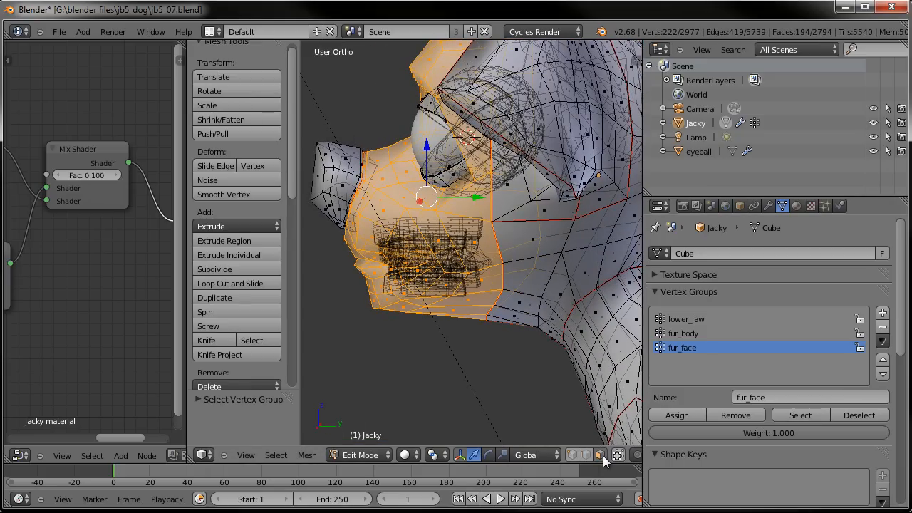
- Select the teeth with select linked, grow the selection three times, shrink it once, and remove it from fur_face
{"action": "right_click", "coordinate": [485, 261]}
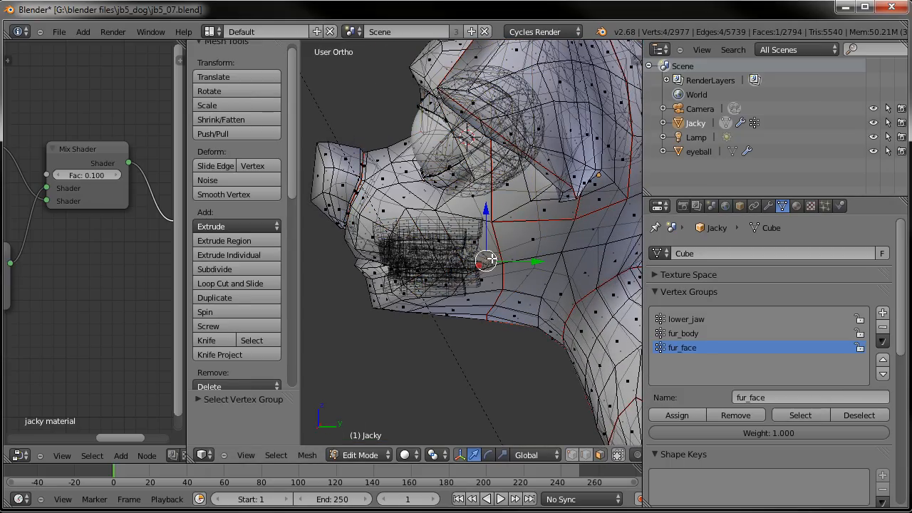
{"action": "middle_click_drag", "start_coordinate": [497, 259], "coordinate": [469, 261]}
{"action": "key", "text": "ctrl+l"}
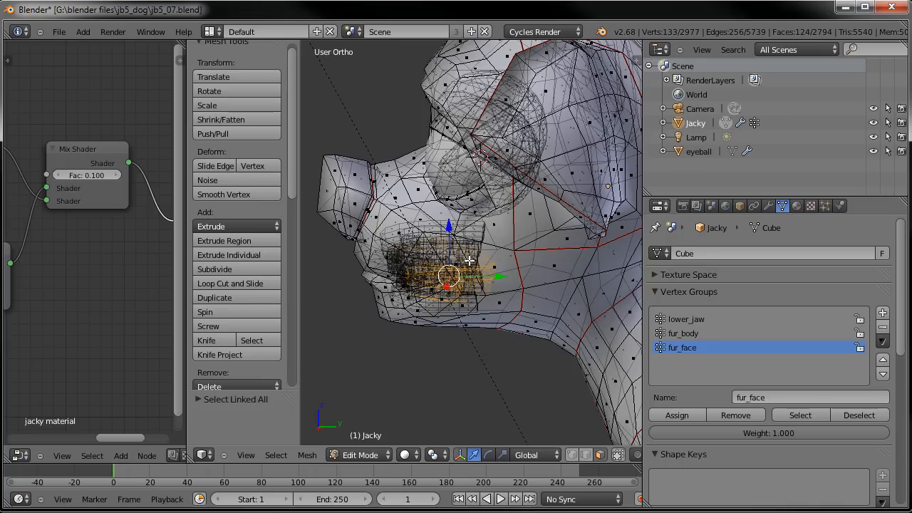
{"action": "left_click", "coordinate": [584, 455]}
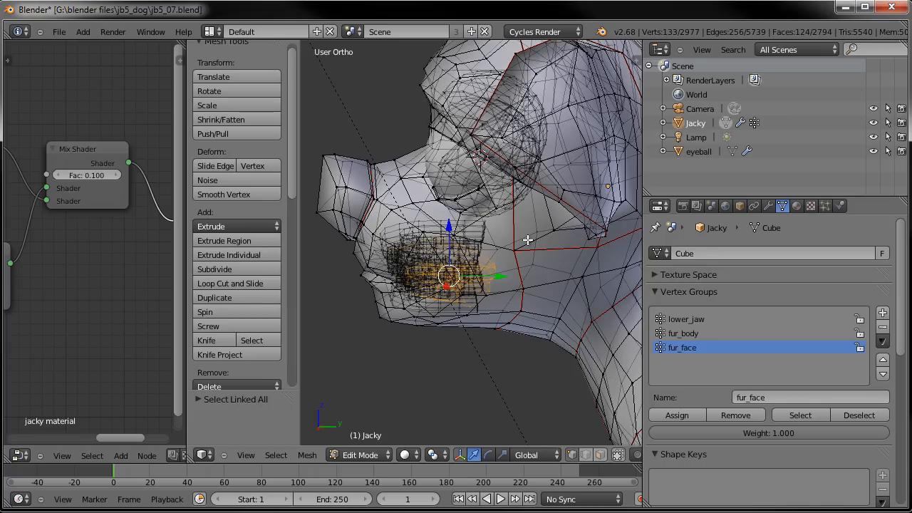
{"action": "key", "text": "ctrl+KP_Add"}
{"action": "key", "text": "ctrl+KP_Add"}
{"action": "key", "text": "ctrl+KP_Add"}
{"action": "middle_click_drag", "start_coordinate": [528, 241], "coordinate": [405, 173]}
{"action": "key", "text": "ctrl+KP_Subtract"}
{"action": "scroll", "coordinate": [499, 217], "scroll_direction": "up", "scroll_amount": 4}
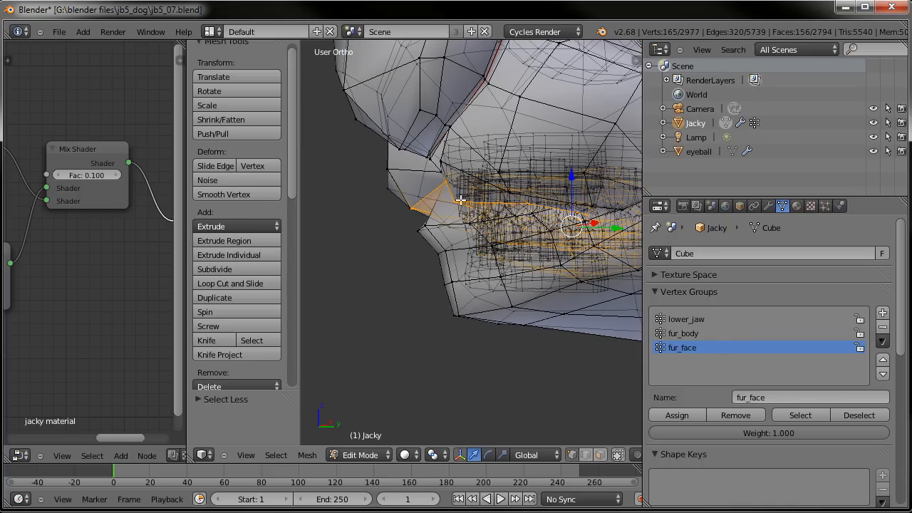
{"action": "left_click", "coordinate": [745, 417]}
{"action": "scroll", "coordinate": [539, 303], "scroll_direction": "down", "scroll_amount": 4}
{"action": "key", "text": "a"}
{"action": "scroll", "coordinate": [559, 271], "scroll_direction": "down", "scroll_amount": 4}
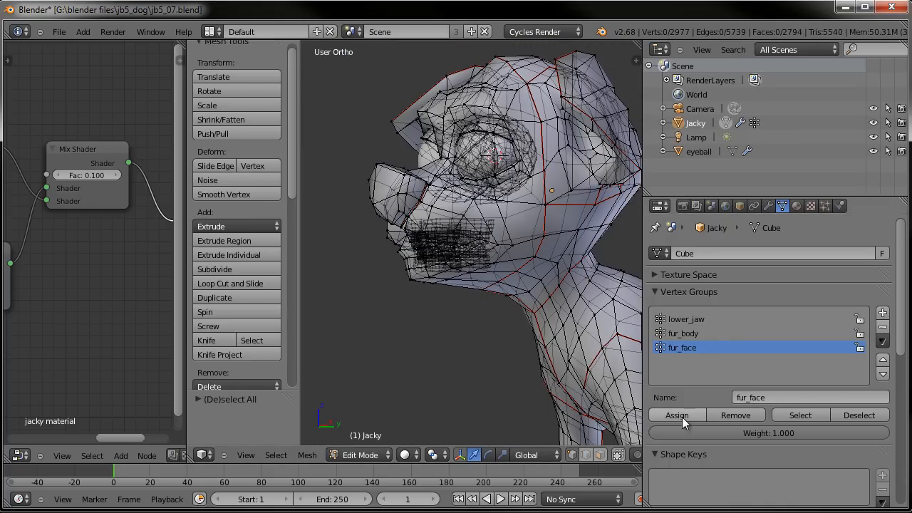
- Reselect the fur_face group and inspect its coverage around the eyes and muzzle
{"action": "left_click", "coordinate": [798, 415]}
{"action": "key", "text": "a"}
{"action": "middle_click_drag", "start_coordinate": [371, 255], "coordinate": [798, 459]}
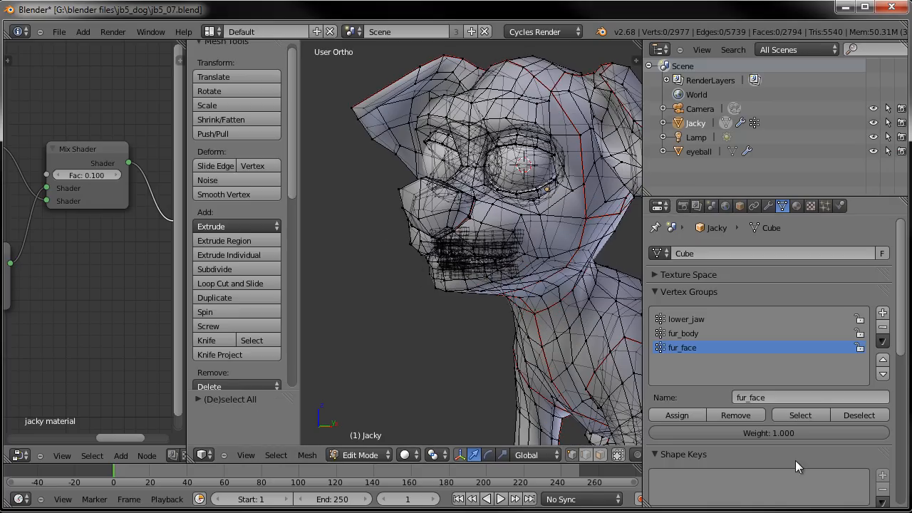
{"action": "left_click", "coordinate": [799, 415]}
{"action": "middle_click_drag", "start_coordinate": [454, 316], "coordinate": [442, 356]}
{"action": "scroll", "coordinate": [442, 368], "scroll_direction": "up", "scroll_amount": 5}
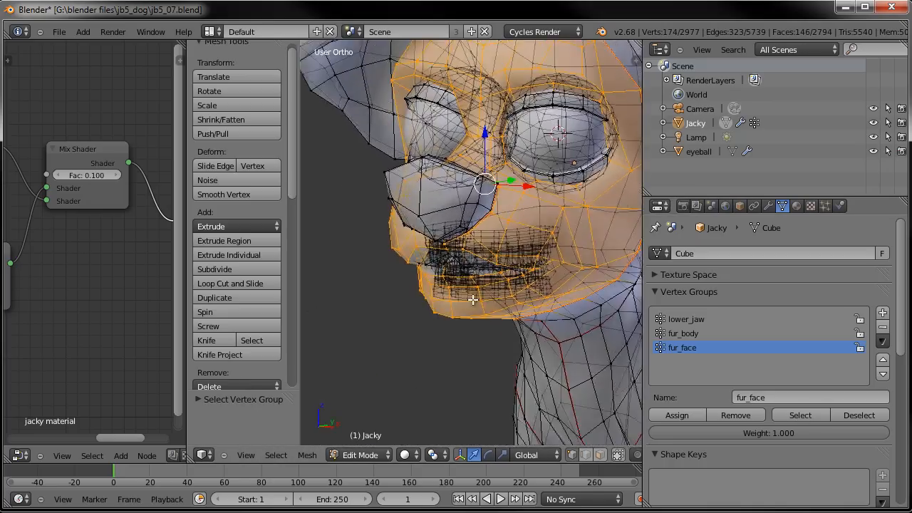
{"action": "middle_click_drag", "start_coordinate": [532, 298], "coordinate": [526, 327]}
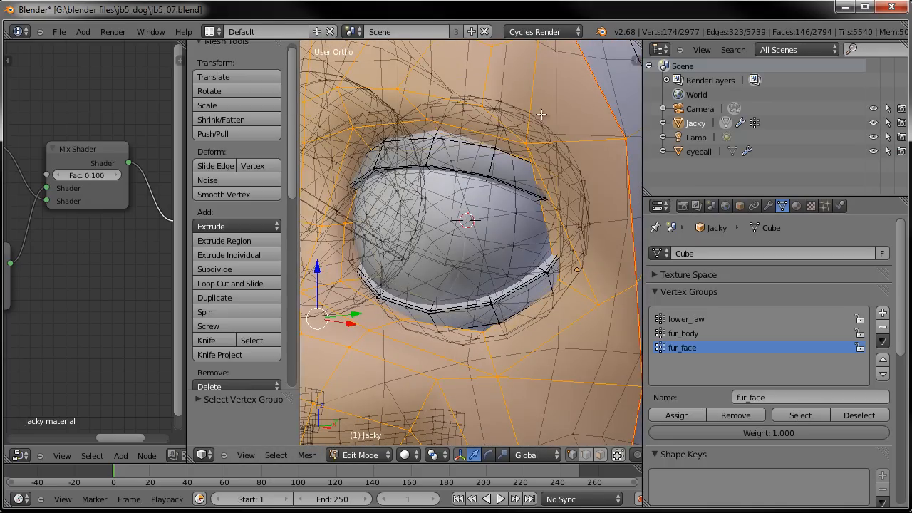
{"action": "scroll", "coordinate": [470, 151], "scroll_direction": "down", "scroll_amount": 2}
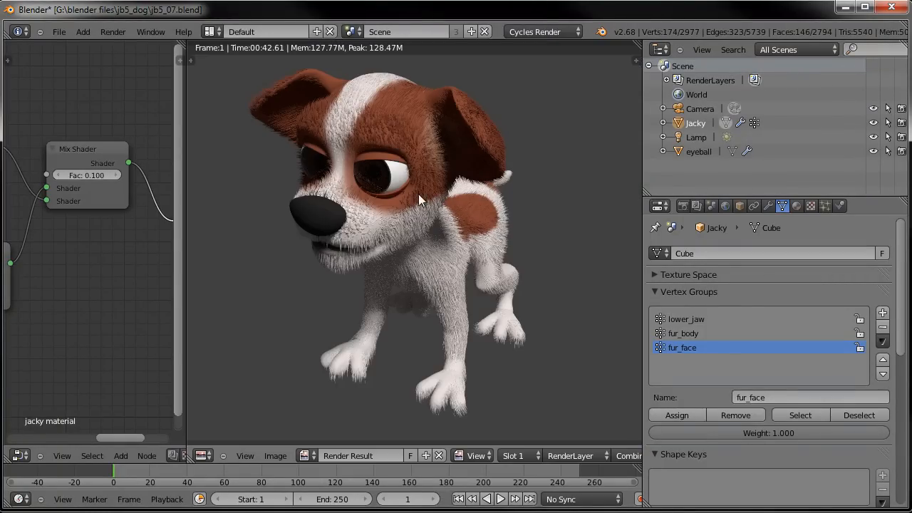
- Zoom into the rendered image to examine the fur around the eye and muzzle
{"action": "scroll", "coordinate": [427, 194], "scroll_direction": "up", "scroll_amount": 5}
{"action": "middle_click_drag", "start_coordinate": [408, 190], "coordinate": [506, 352]}
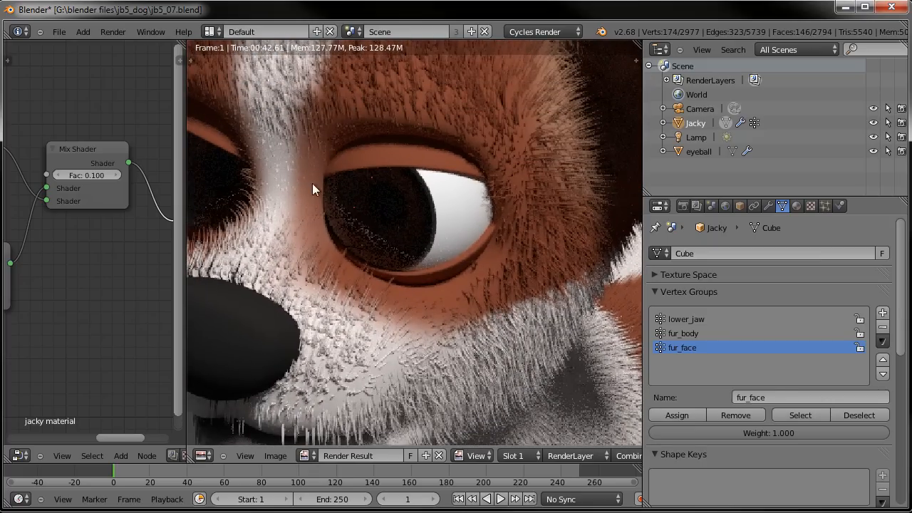
{"action": "key", "text": "Escape"}
{"action": "scroll", "coordinate": [492, 270], "scroll_direction": "down", "scroll_amount": 7}
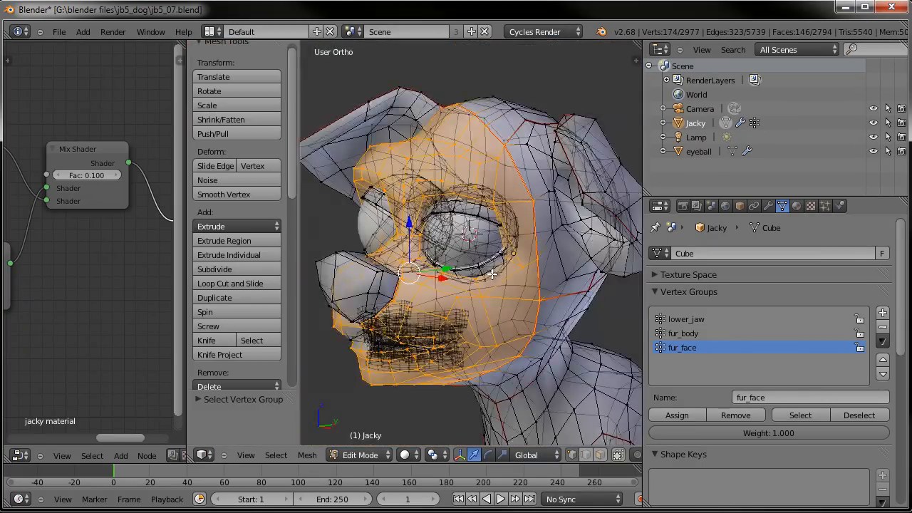
- Deselect all vertices and return to Object Mode, viewing the dog from the right side
{"action": "key", "text": "a"}
{"action": "key", "text": "Tab"}
{"action": "middle_click_drag", "start_coordinate": [535, 315], "coordinate": [474, 251]}
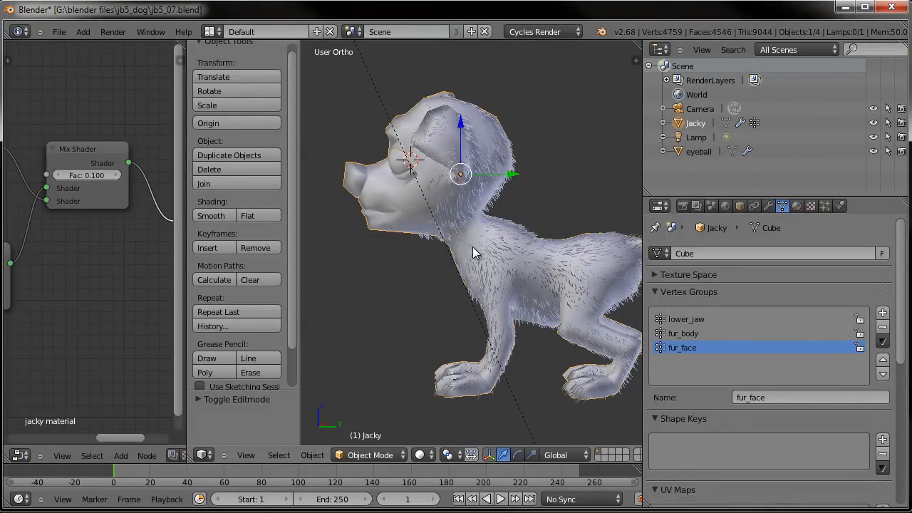
{"action": "key", "text": "KP_3"}
{"action": "middle_click_drag", "start_coordinate": [505, 298], "coordinate": [433, 268], "text": "shift"}
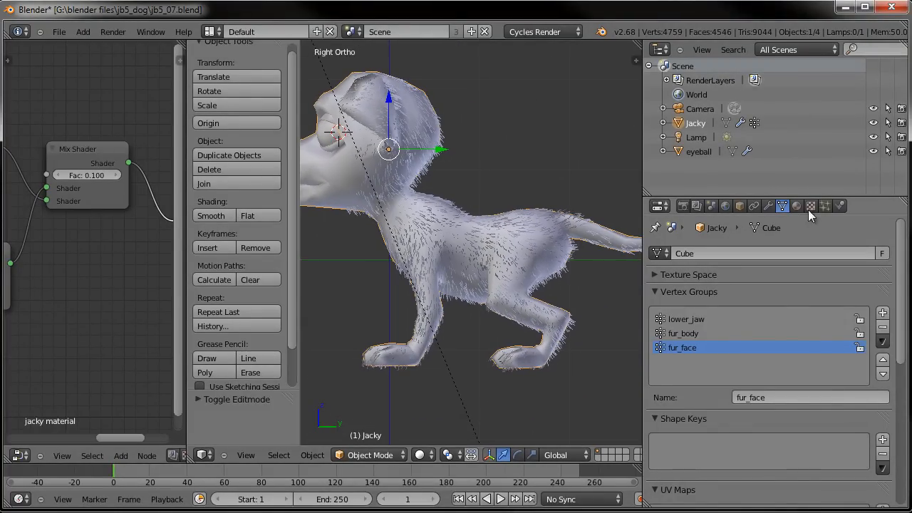
- Rename the existing hair particle system to fur_body
{"action": "left_click", "coordinate": [827, 205]}
{"action": "left_click", "coordinate": [787, 296]}
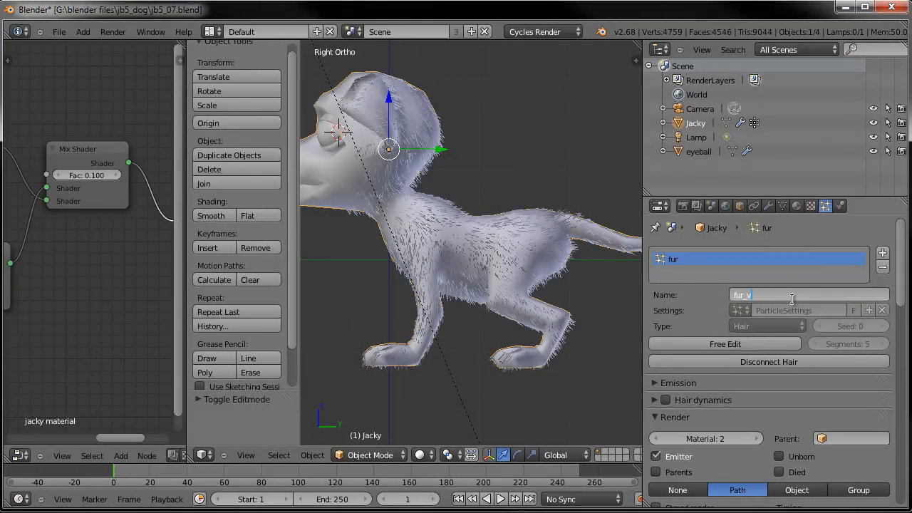
{"action": "type", "text": "_body"}
{"action": "key", "text": "Return"}
- Rename the particle system modifier to fur_body and return to the particle settings
{"action": "left_click", "coordinate": [768, 205]}
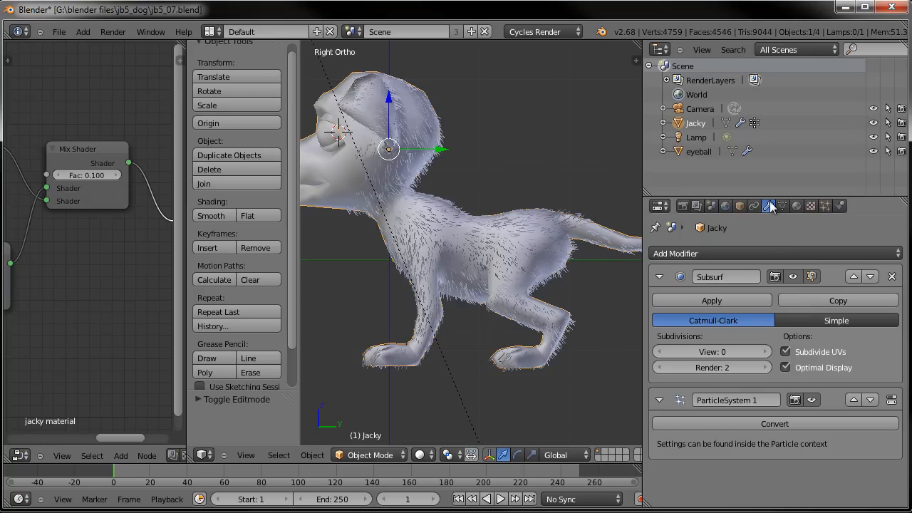
{"action": "left_click", "coordinate": [751, 400]}
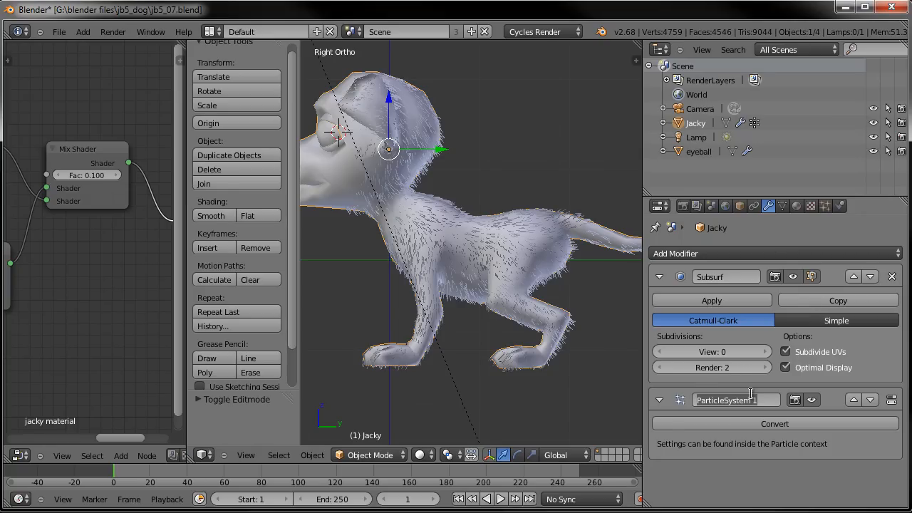
{"action": "type", "text": "fur_body"}
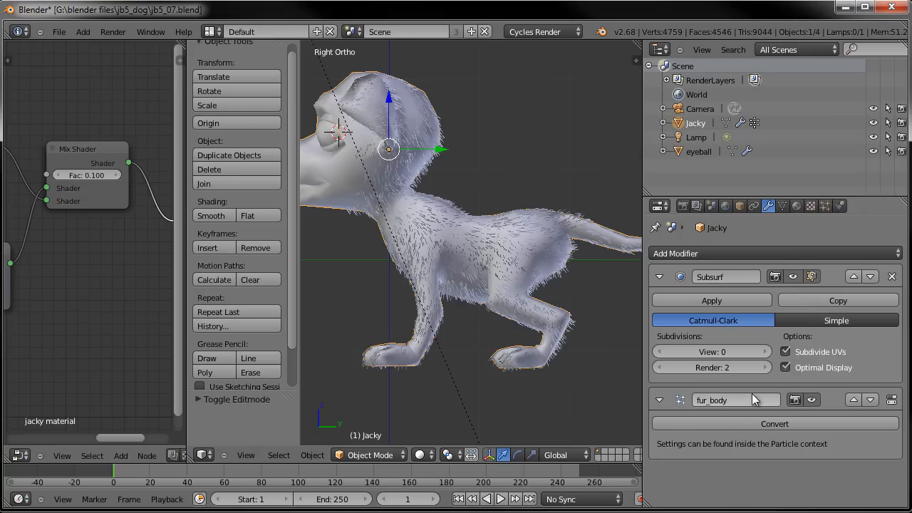
{"action": "left_click", "coordinate": [825, 206]}
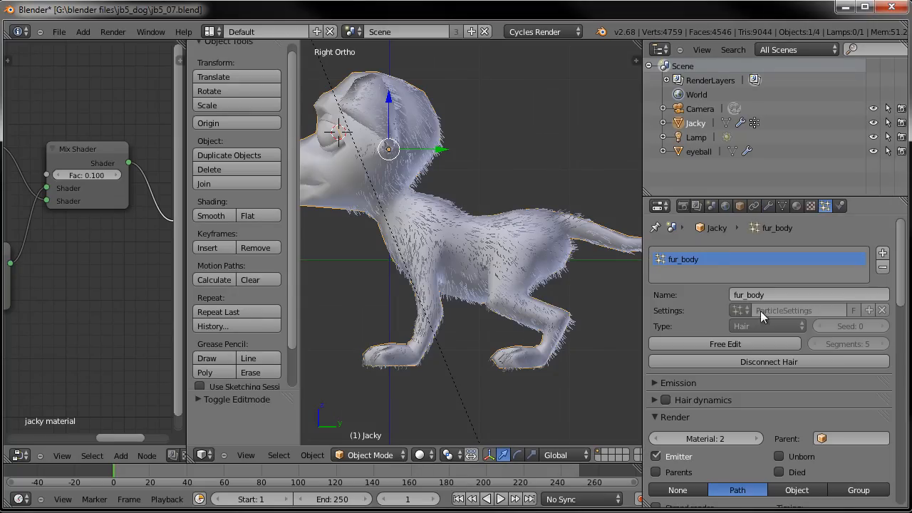
- Save the blend file
{"action": "key", "text": "ctrl+s"}
{"action": "left_click", "coordinate": [403, 278]}
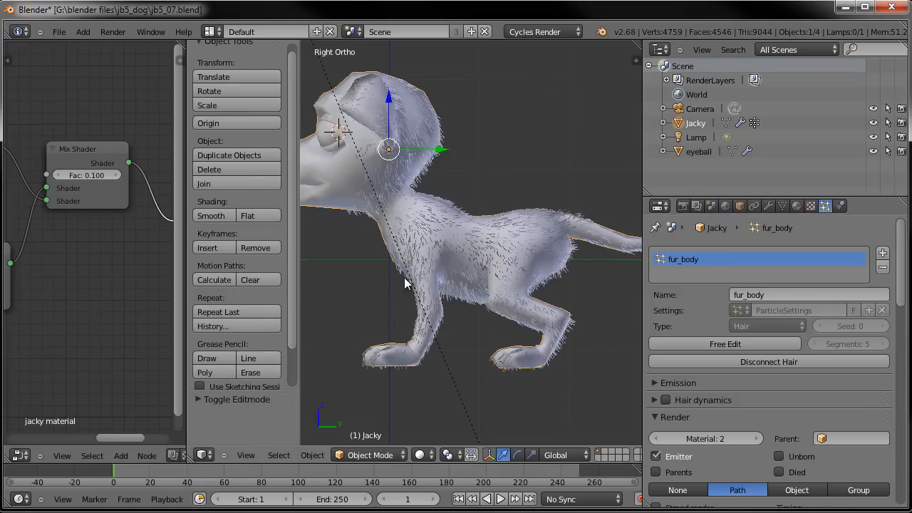
{"action": "key", "text": "ctrl+s"}
{"action": "left_click", "coordinate": [428, 261]}
{"action": "middle_click_drag", "start_coordinate": [485, 317], "coordinate": [516, 312], "text": "shift"}
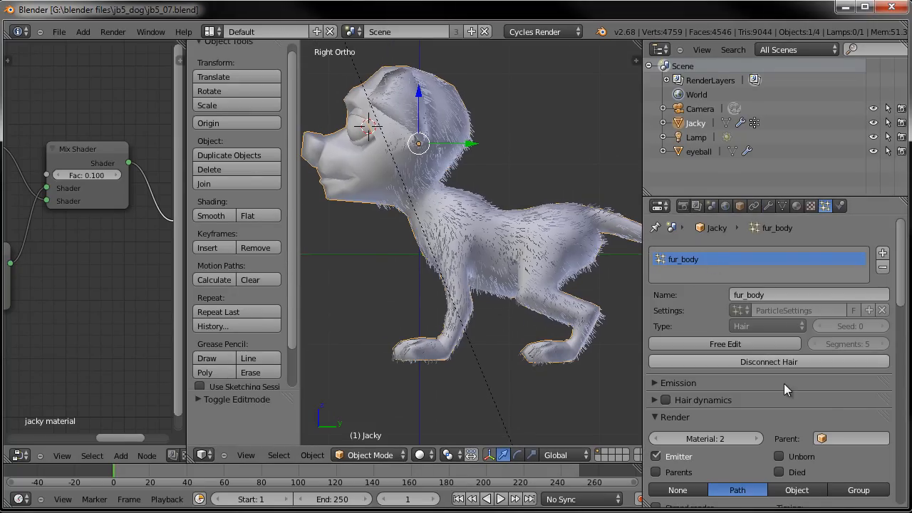
- Set the fur_body particle system's interpolated children Render amount to 300
{"action": "scroll", "coordinate": [739, 419], "scroll_direction": "down", "scroll_amount": 5}
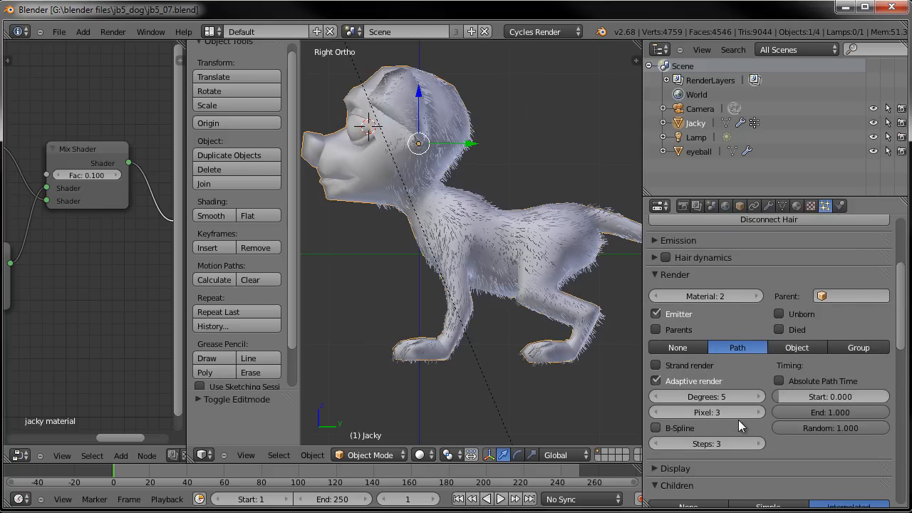
{"action": "scroll", "coordinate": [738, 421], "scroll_direction": "down", "scroll_amount": 4}
{"action": "scroll", "coordinate": [739, 421], "scroll_direction": "down", "scroll_amount": 3}
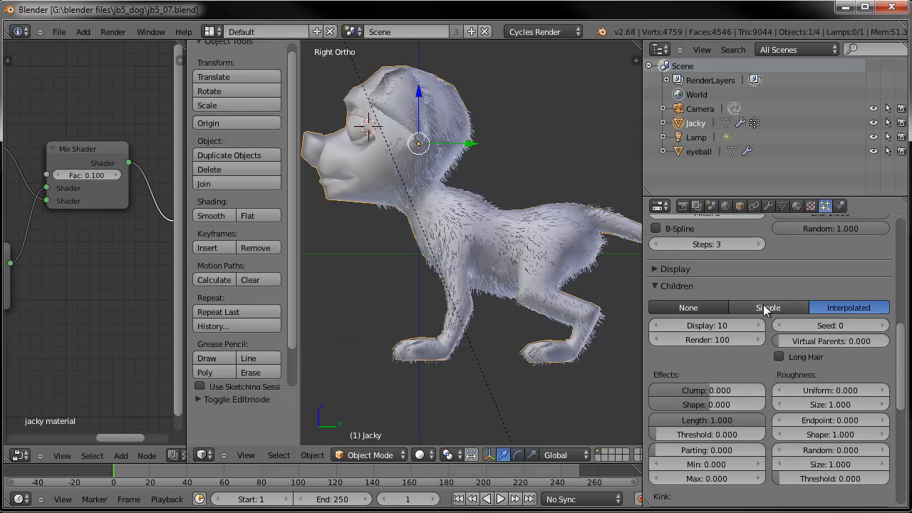
{"action": "scroll", "coordinate": [729, 396], "scroll_direction": "down", "scroll_amount": 6}
{"action": "scroll", "coordinate": [729, 399], "scroll_direction": "down", "scroll_amount": 9}
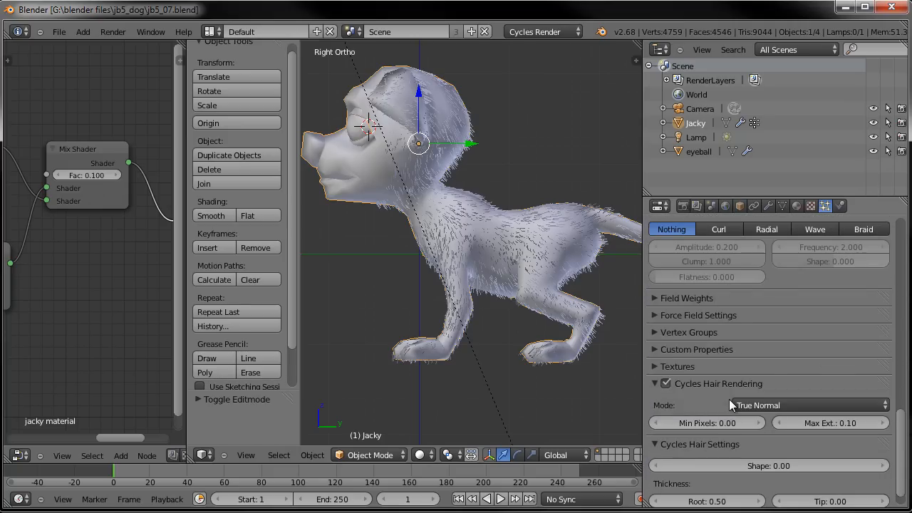
{"action": "scroll", "coordinate": [729, 399], "scroll_direction": "up", "scroll_amount": 9}
{"action": "scroll", "coordinate": [729, 399], "scroll_direction": "up", "scroll_amount": 6}
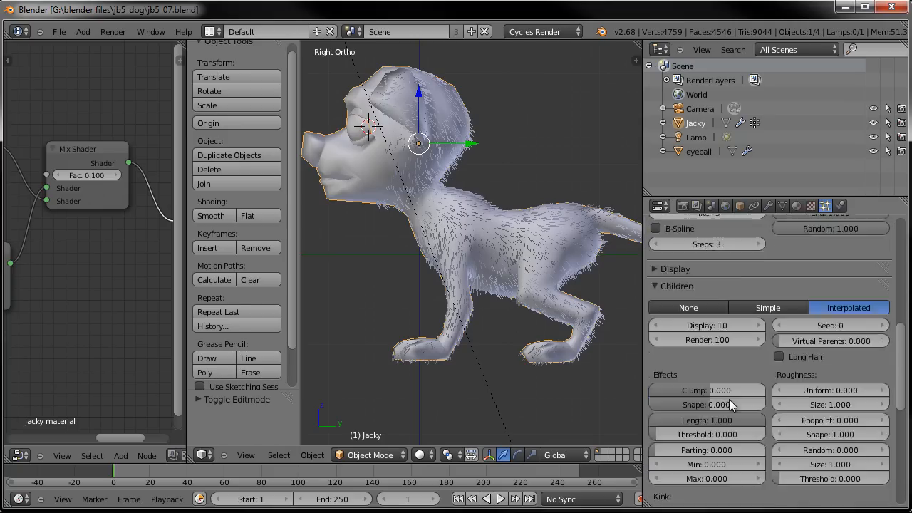
{"action": "left_click", "coordinate": [701, 340]}
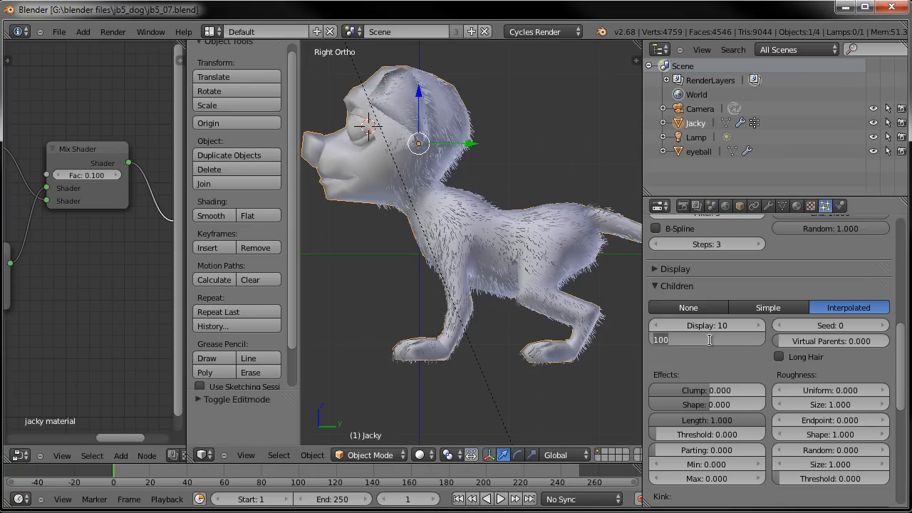
{"action": "type", "text": "300"}
{"action": "key", "text": "Return"}
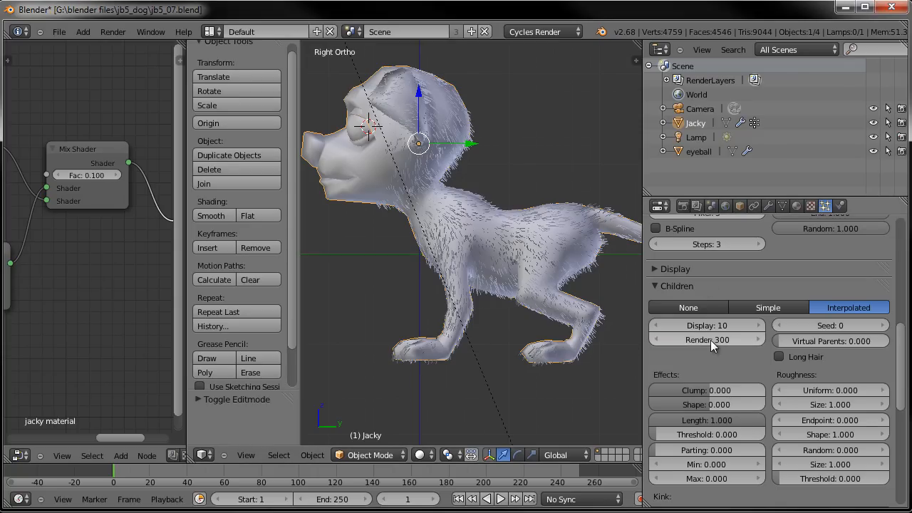
- Enable Strand render in the fur_body particle render settings
{"action": "scroll", "coordinate": [668, 287], "scroll_direction": "up", "scroll_amount": 4}
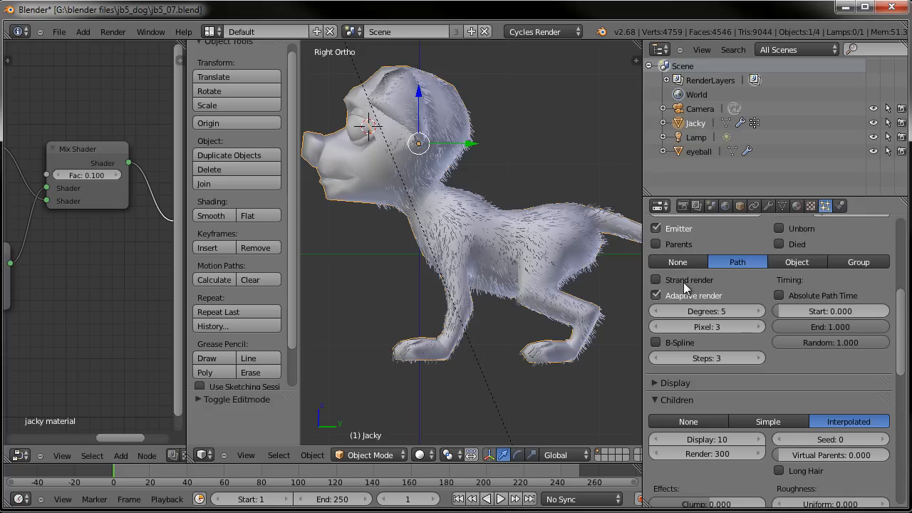
{"action": "left_click", "coordinate": [683, 280]}
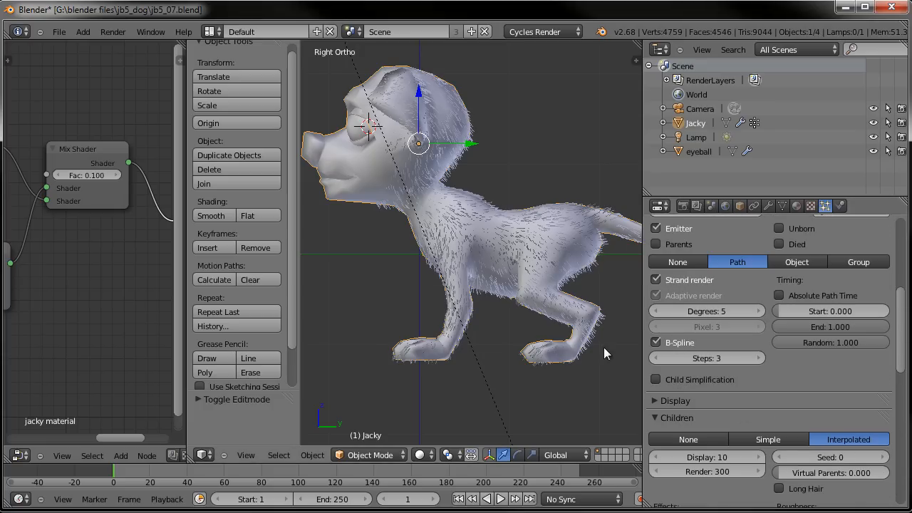
{"action": "middle_click_drag", "start_coordinate": [493, 260], "coordinate": [513, 284], "text": "shift"}
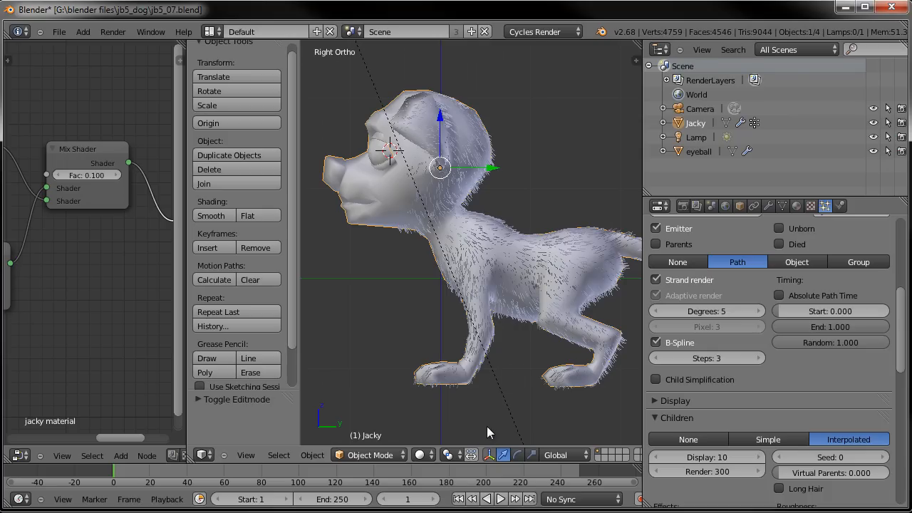
- Set the Subsurf modifier's viewport subdivisions to 1
{"action": "left_click", "coordinate": [769, 206]}
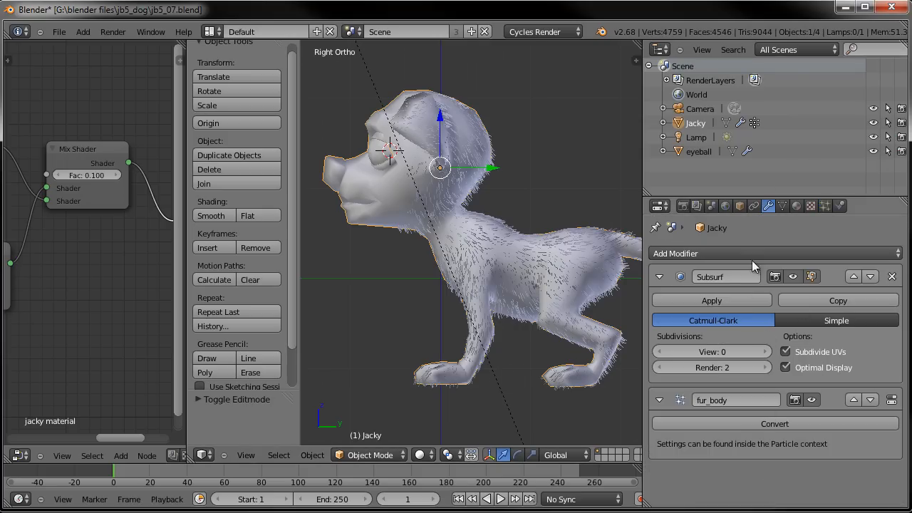
{"action": "left_click", "coordinate": [767, 351]}
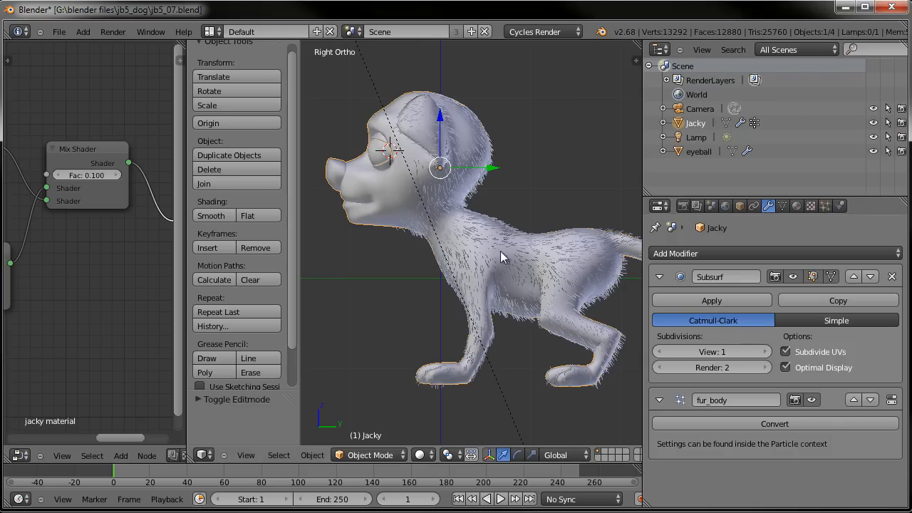
{"action": "middle_click_drag", "start_coordinate": [486, 195], "coordinate": [499, 242], "text": "shift"}
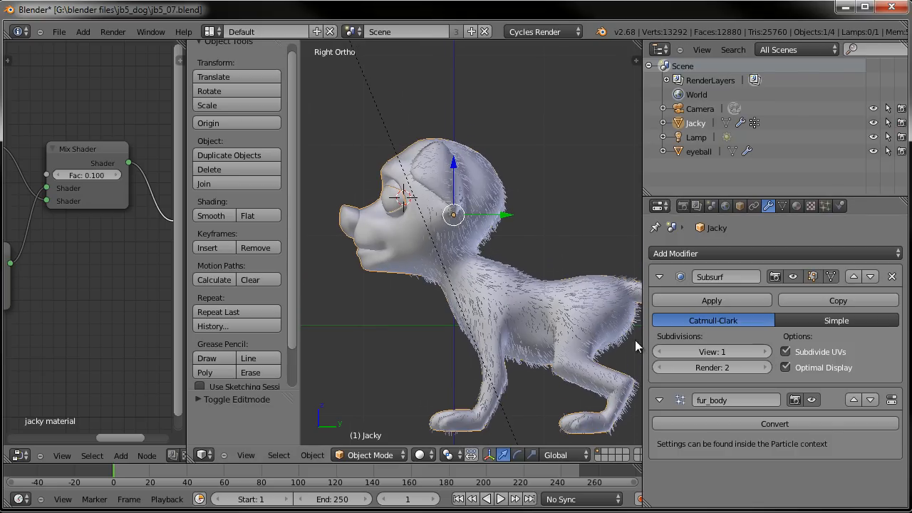
{"action": "left_click", "coordinate": [660, 351]}
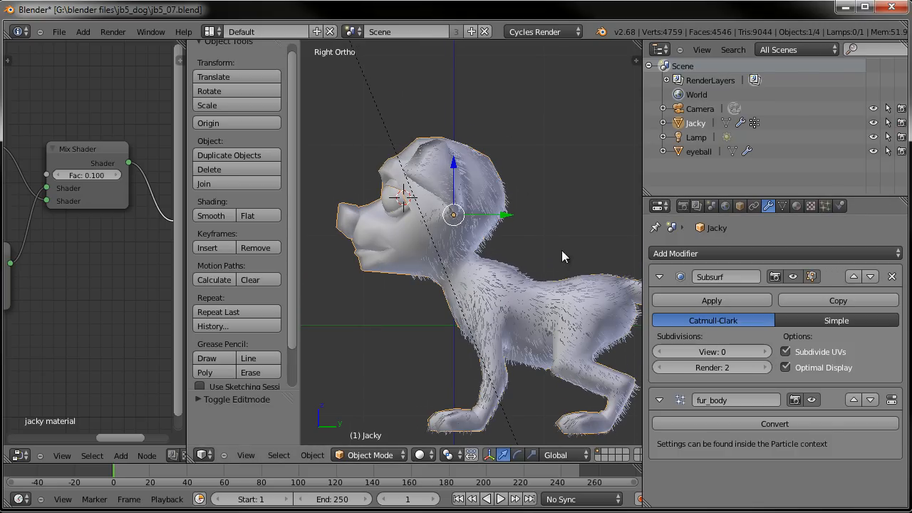
{"action": "left_click", "coordinate": [768, 352]}
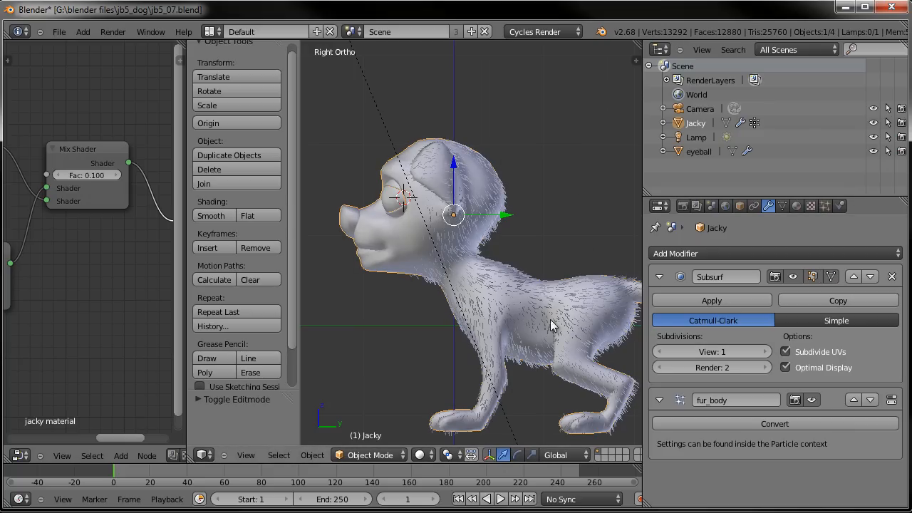
- Switch the Jacky mesh into Particle Edit mode from the particle settings
{"action": "middle_click_drag", "start_coordinate": [532, 253], "coordinate": [536, 181], "text": "shift"}
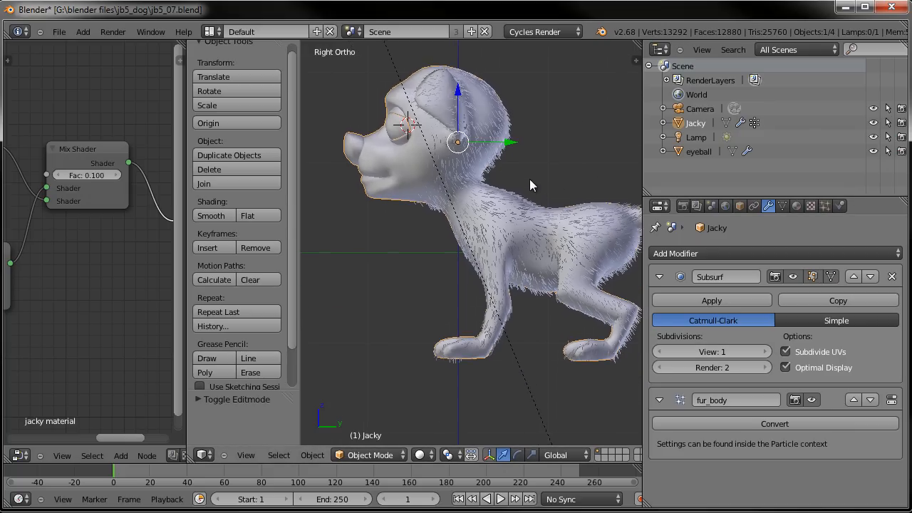
{"action": "scroll", "coordinate": [530, 179], "scroll_direction": "up", "scroll_amount": 1}
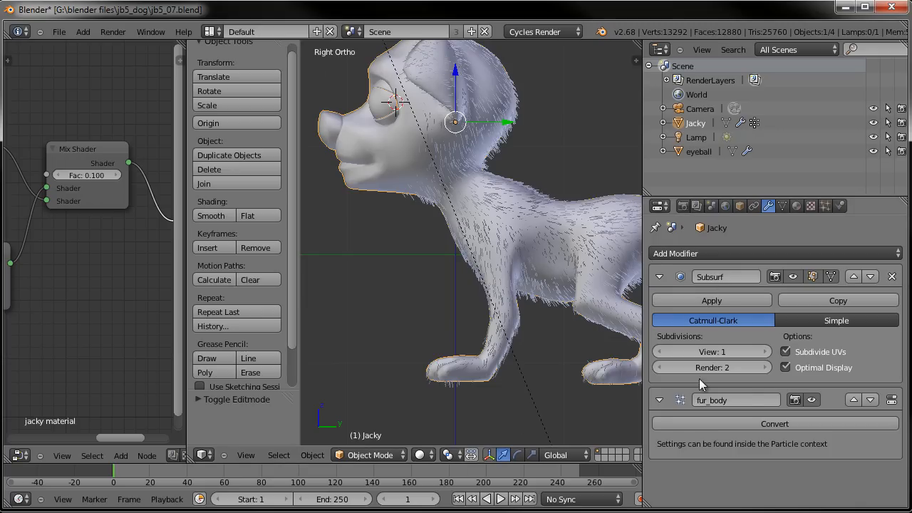
{"action": "left_click", "coordinate": [825, 207]}
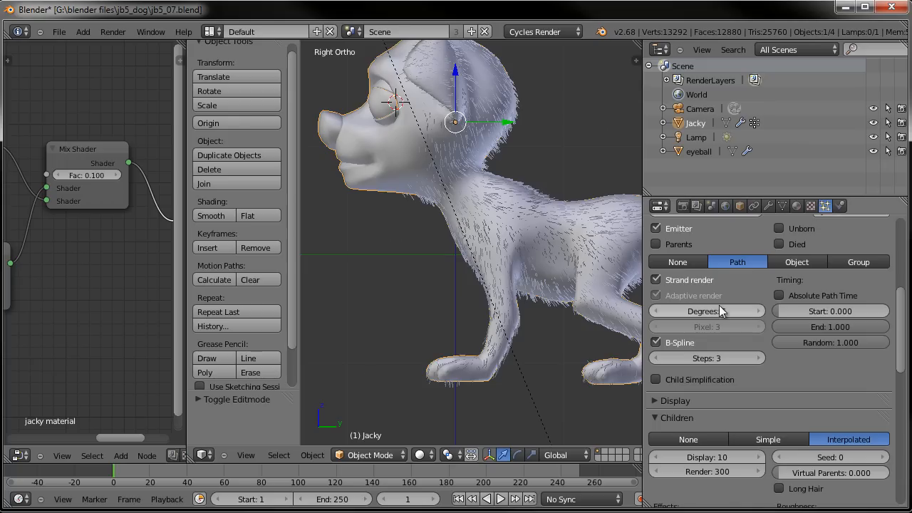
{"action": "left_click", "coordinate": [365, 455]}
{"action": "left_click", "coordinate": [384, 347]}
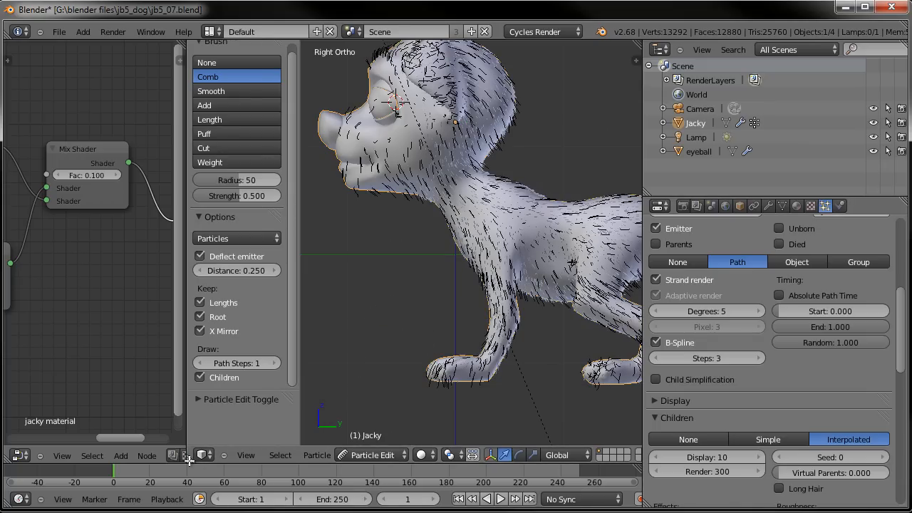
- Join the node editor area into the 3D viewport to enlarge the working view
{"action": "left_click_drag", "start_coordinate": [172, 442], "coordinate": [107, 409]}
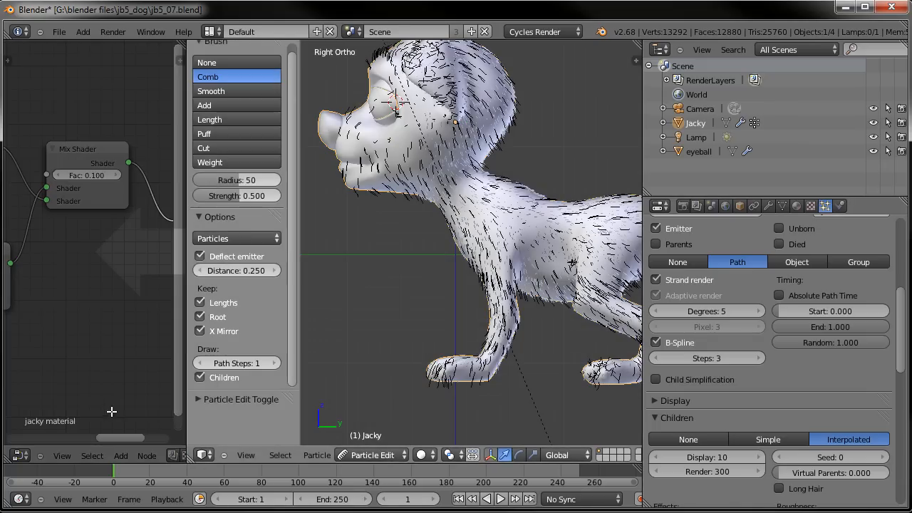
{"action": "scroll", "coordinate": [383, 278], "scroll_direction": "up", "scroll_amount": 4}
{"action": "middle_click_drag", "start_coordinate": [370, 196], "coordinate": [382, 258], "text": "shift"}
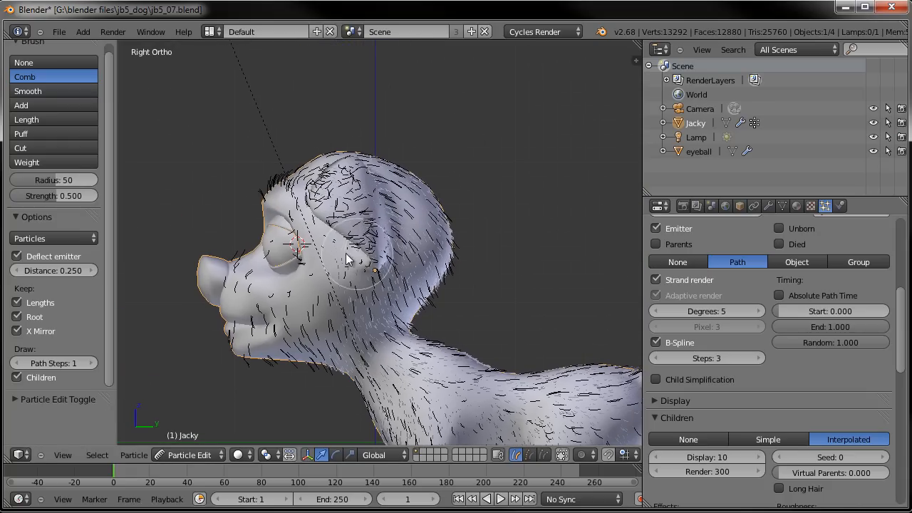
- Grow the hair longer with the Length brush over the head, neck and body
{"action": "left_click", "coordinate": [36, 117]}
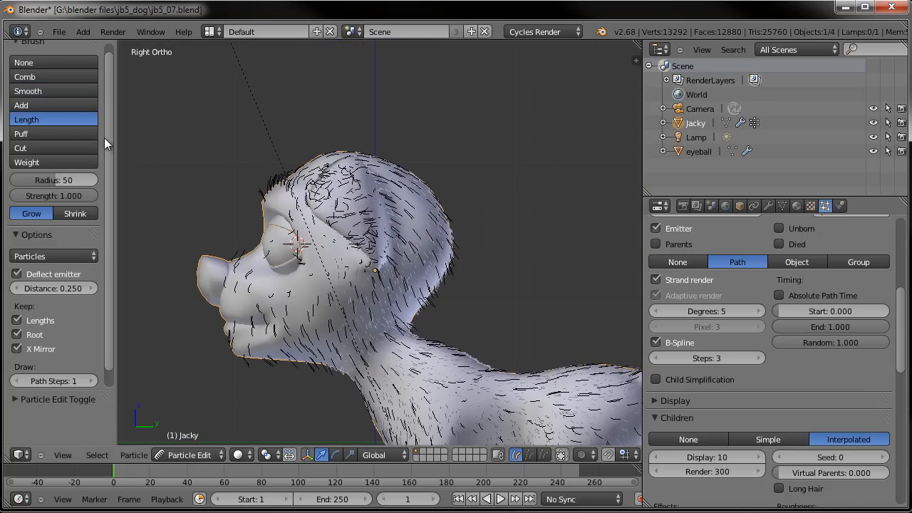
{"action": "mouse_move", "coordinate": [285, 189]}
{"action": "left_mouse_down"}
{"action": "mouse_move", "coordinate": [265, 179]}
{"action": "mouse_move", "coordinate": [281, 166]}
{"action": "mouse_move", "coordinate": [421, 204]}
{"action": "mouse_move", "coordinate": [434, 275]}
{"action": "mouse_move", "coordinate": [413, 184]}
{"action": "mouse_move", "coordinate": [308, 150]}
{"action": "mouse_move", "coordinate": [326, 153]}
{"action": "left_mouse_up"}
{"action": "middle_click_drag", "start_coordinate": [343, 271], "coordinate": [357, 207], "text": "shift"}
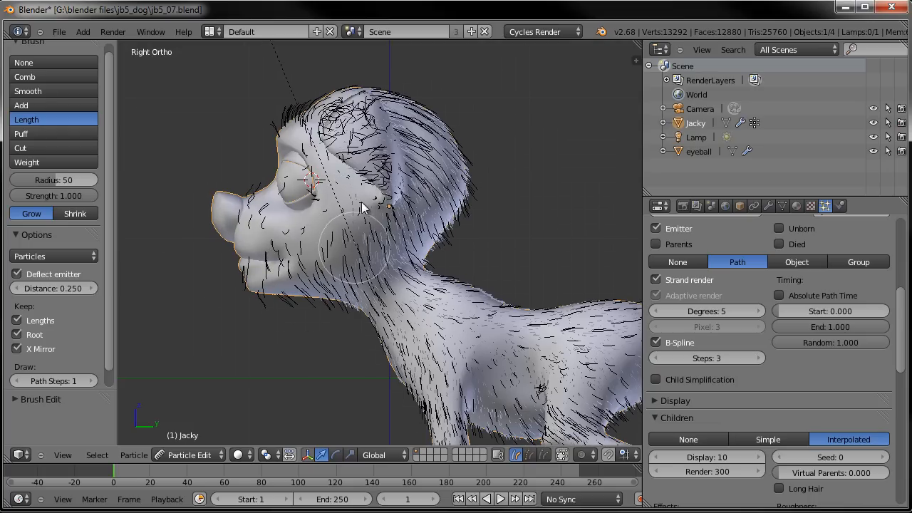
{"action": "middle_click_drag", "start_coordinate": [385, 235], "coordinate": [300, 150], "text": "shift"}
{"action": "scroll", "coordinate": [824, 412], "scroll_direction": "down", "scroll_amount": 8}
{"action": "scroll", "coordinate": [822, 414], "scroll_direction": "down", "scroll_amount": 8}
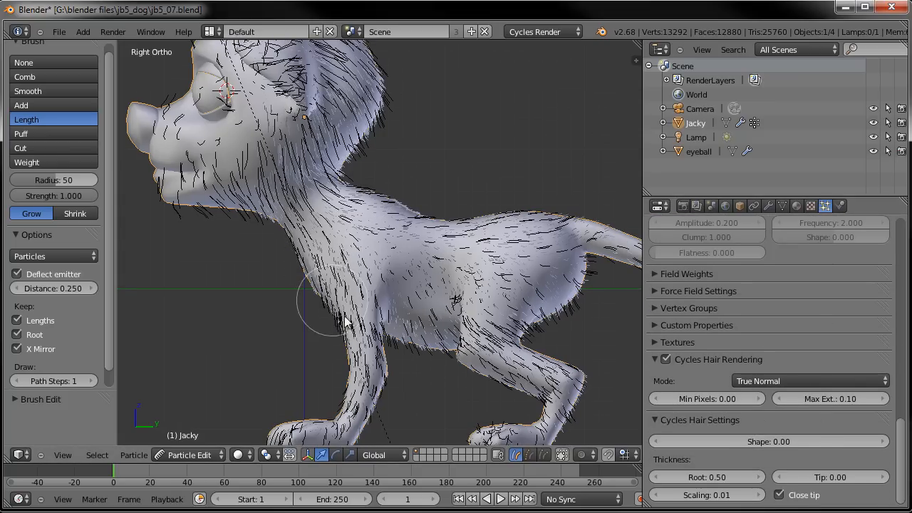
{"action": "middle_click_drag", "start_coordinate": [364, 385], "coordinate": [362, 366], "text": "shift"}
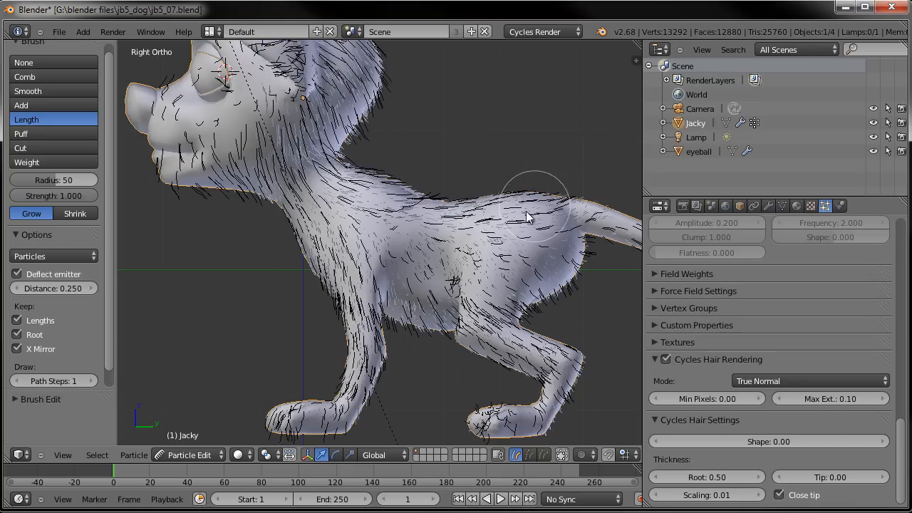
{"action": "middle_click_drag", "start_coordinate": [536, 293], "coordinate": [377, 254], "text": "shift"}
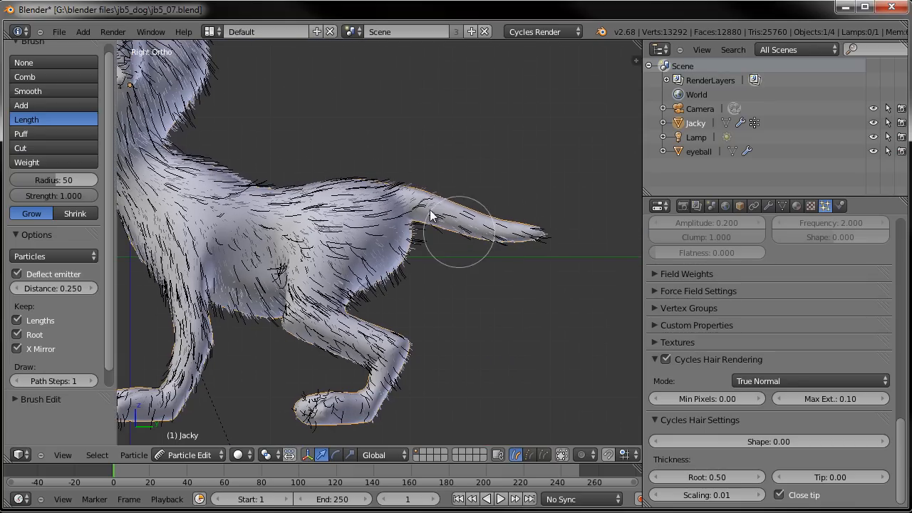
{"action": "middle_click_drag", "start_coordinate": [456, 342], "coordinate": [594, 307], "text": "shift"}
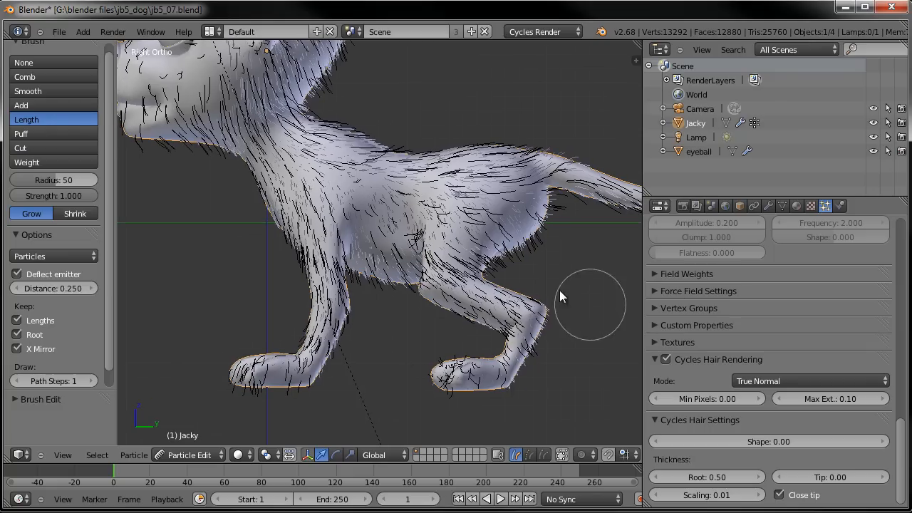
- Switch the Length brush to Shrink and shorten the hair on the legs, tail and face
{"action": "left_click", "coordinate": [76, 214]}
{"action": "mouse_move", "coordinate": [231, 328]}
{"action": "middle_mouse_down", "text": "shift"}
{"action": "mouse_move", "coordinate": [240, 326]}
{"action": "mouse_move", "coordinate": [266, 247]}
{"action": "middle_mouse_up", "text": "shift"}
{"action": "left_click_drag", "start_coordinate": [292, 303], "coordinate": [318, 297]}
{"action": "left_click_drag", "start_coordinate": [477, 305], "coordinate": [537, 300]}
{"action": "middle_click_drag", "start_coordinate": [431, 215], "coordinate": [523, 376], "text": "shift"}
{"action": "middle_click_drag", "start_coordinate": [299, 181], "coordinate": [310, 289], "text": "shift"}
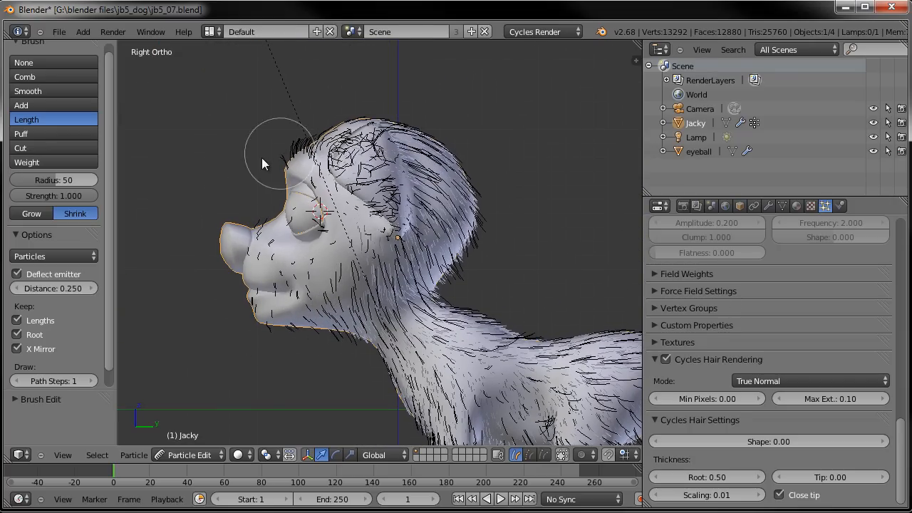
- Select the Comb brush and set the Deflect emitter distance to 0.5
{"action": "left_click", "coordinate": [656, 309]}
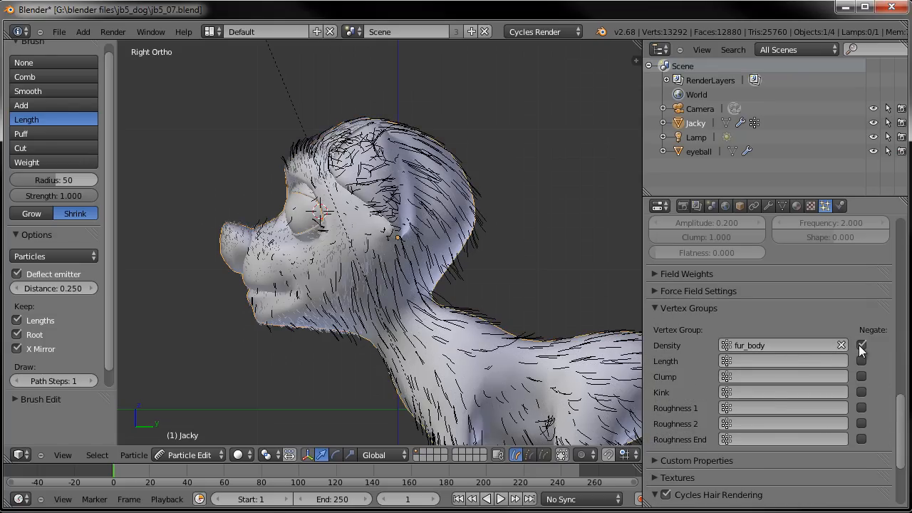
{"action": "middle_click_drag", "start_coordinate": [332, 230], "coordinate": [439, 285]}
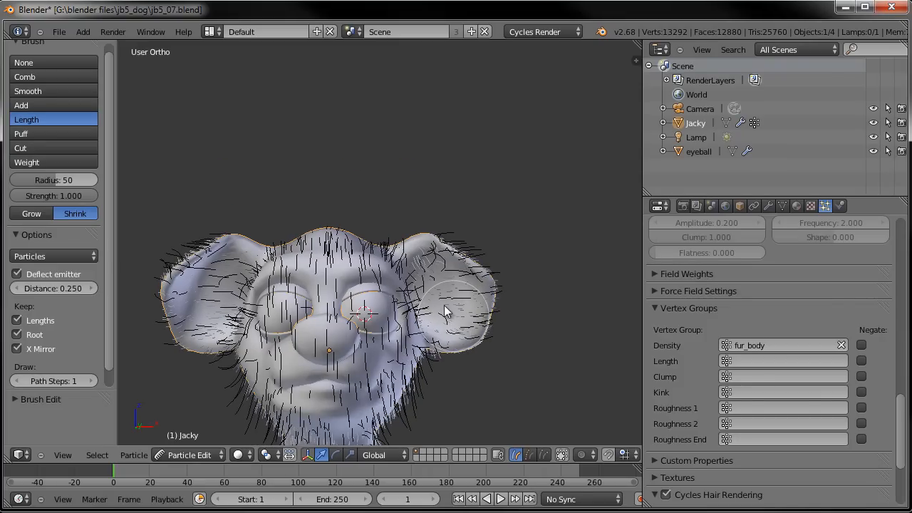
{"action": "left_click", "coordinate": [43, 76]}
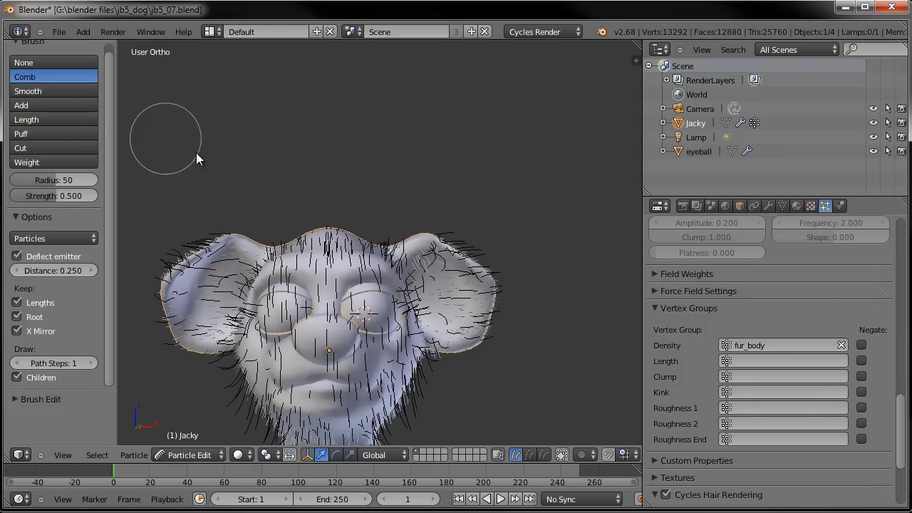
{"action": "mouse_move", "coordinate": [425, 270]}
{"action": "left_mouse_down"}
{"action": "mouse_move", "coordinate": [424, 236]}
{"action": "mouse_move", "coordinate": [464, 249]}
{"action": "left_mouse_up"}
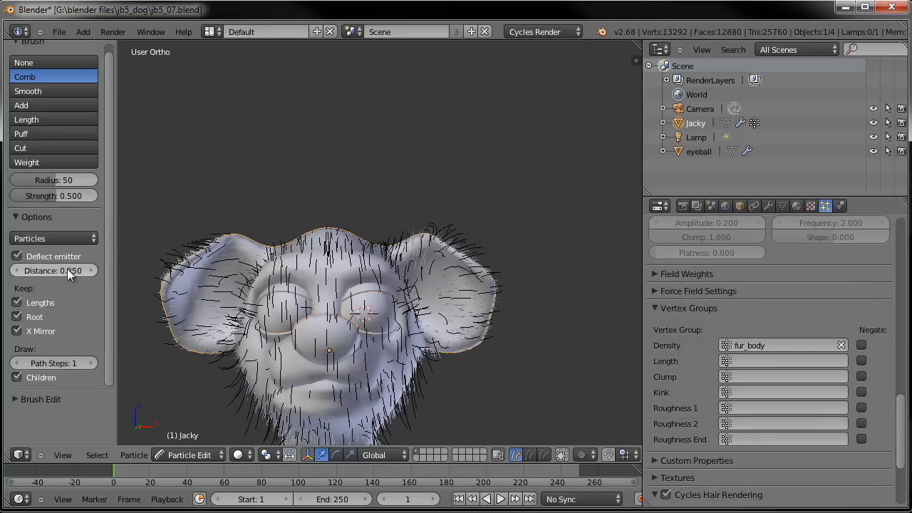
{"action": "type", "text": ".5"}
{"action": "key", "text": "Return"}
- Comb the hair on the face, ears and chest from the front
{"action": "left_click_drag", "start_coordinate": [234, 265], "coordinate": [243, 234]}
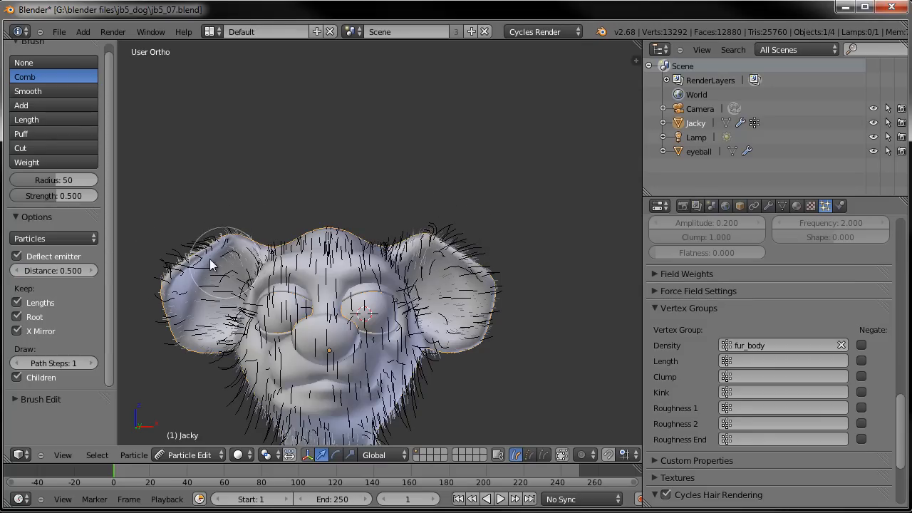
{"action": "scroll", "coordinate": [267, 275], "scroll_direction": "down", "scroll_amount": 4}
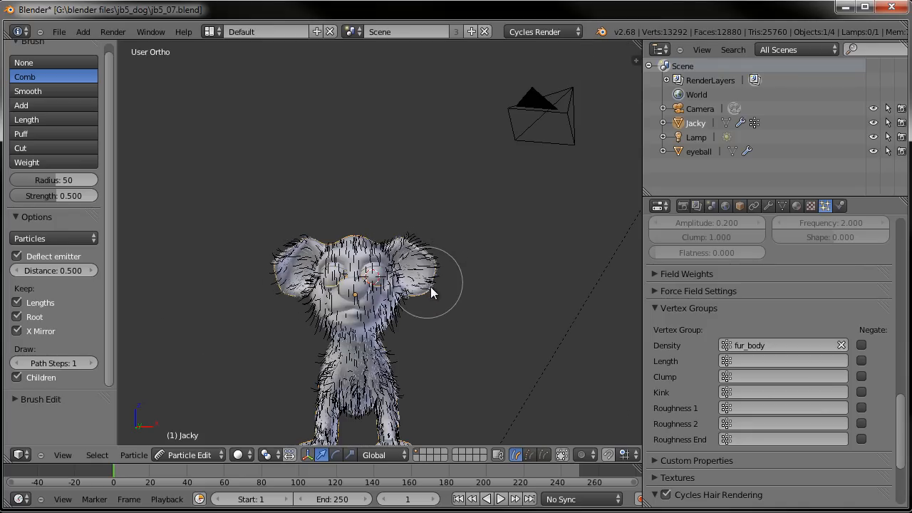
{"action": "scroll", "coordinate": [424, 299], "scroll_direction": "up", "scroll_amount": 3}
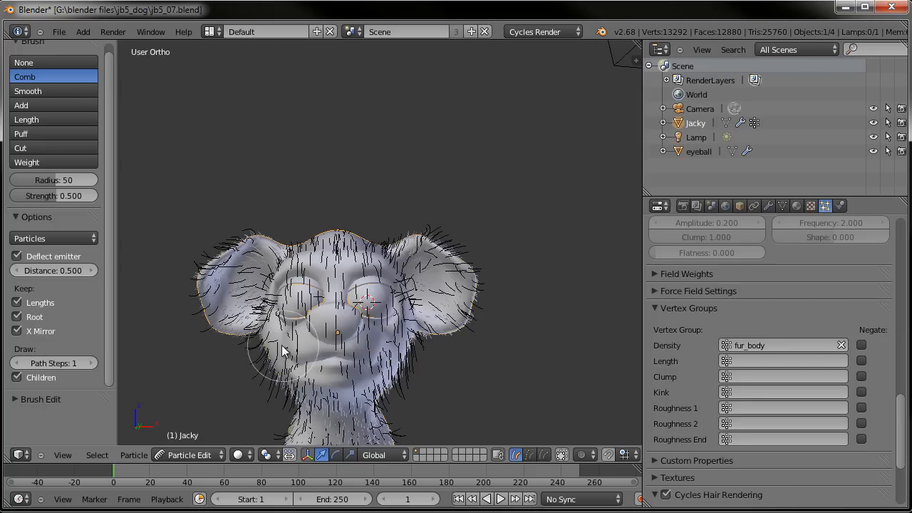
{"action": "middle_click_drag", "start_coordinate": [289, 390], "coordinate": [265, 261], "text": "shift"}
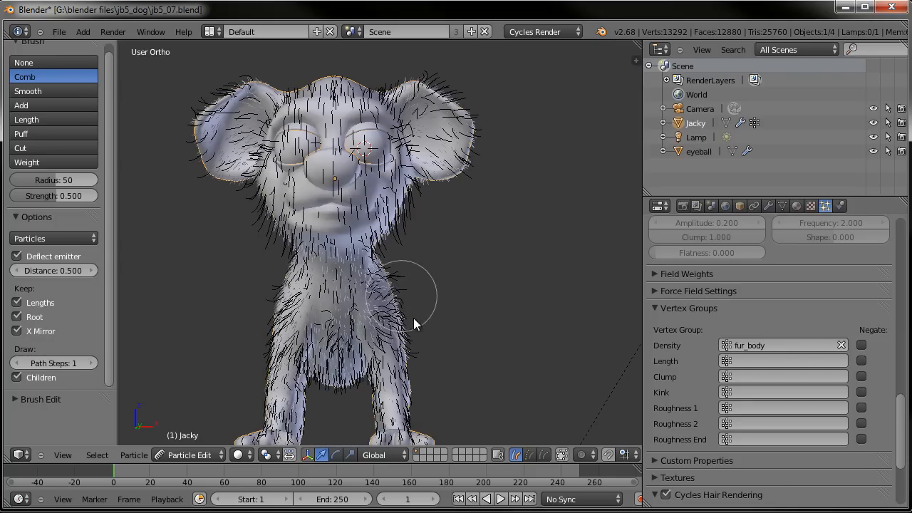
{"action": "middle_click_drag", "start_coordinate": [426, 338], "coordinate": [311, 201], "text": "shift"}
{"action": "mouse_move", "coordinate": [372, 200]}
{"action": "middle_mouse_down"}
{"action": "mouse_move", "coordinate": [301, 200]}
{"action": "mouse_move", "coordinate": [306, 235]}
{"action": "middle_mouse_up"}
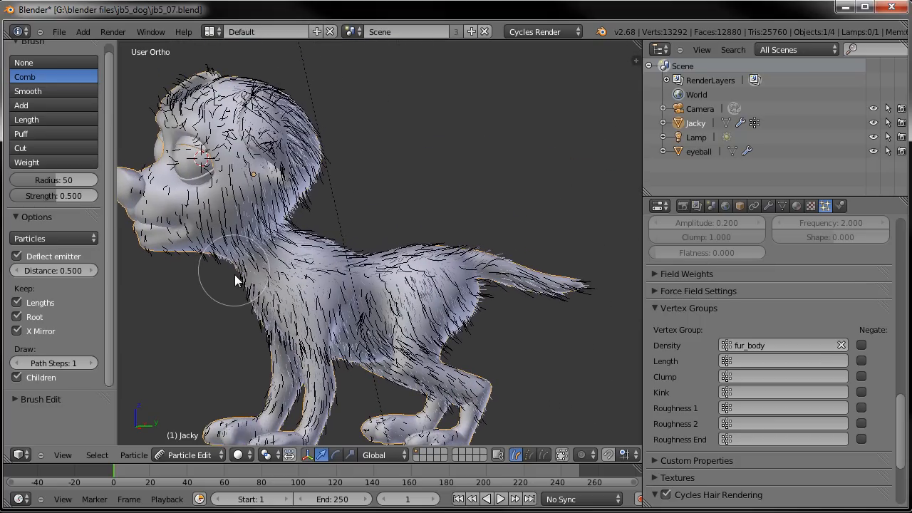
- Comb the hair along the neck, back, belly and tail toward the rear
{"action": "mouse_move", "coordinate": [241, 288]}
{"action": "middle_mouse_down"}
{"action": "mouse_move", "coordinate": [364, 265]}
{"action": "mouse_move", "coordinate": [347, 268]}
{"action": "middle_mouse_up"}
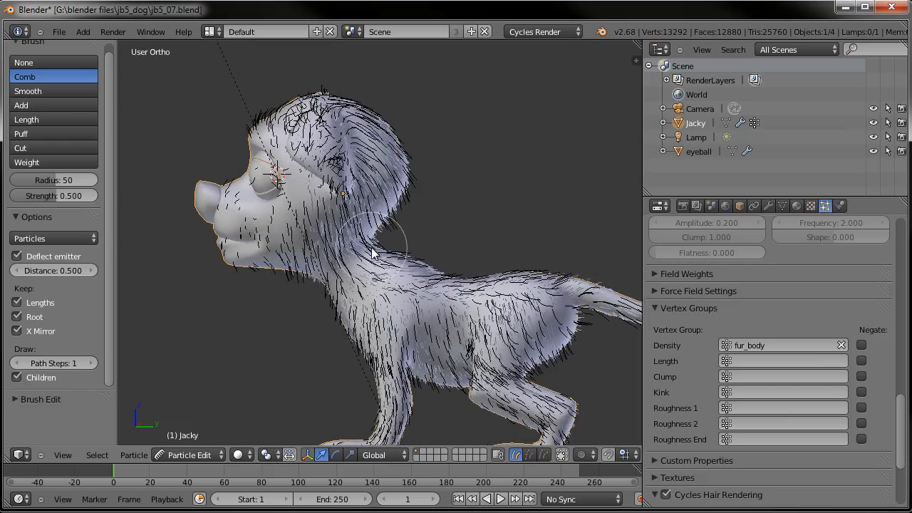
{"action": "left_click_drag", "start_coordinate": [382, 255], "coordinate": [442, 273]}
{"action": "left_click_drag", "start_coordinate": [508, 284], "coordinate": [516, 284]}
{"action": "left_click_drag", "start_coordinate": [462, 285], "coordinate": [550, 291]}
{"action": "middle_click_drag", "start_coordinate": [550, 293], "coordinate": [382, 218], "text": "shift"}
{"action": "mouse_move", "coordinate": [417, 225]}
{"action": "left_mouse_down"}
{"action": "mouse_move", "coordinate": [436, 217]}
{"action": "mouse_move", "coordinate": [504, 240]}
{"action": "left_mouse_up"}
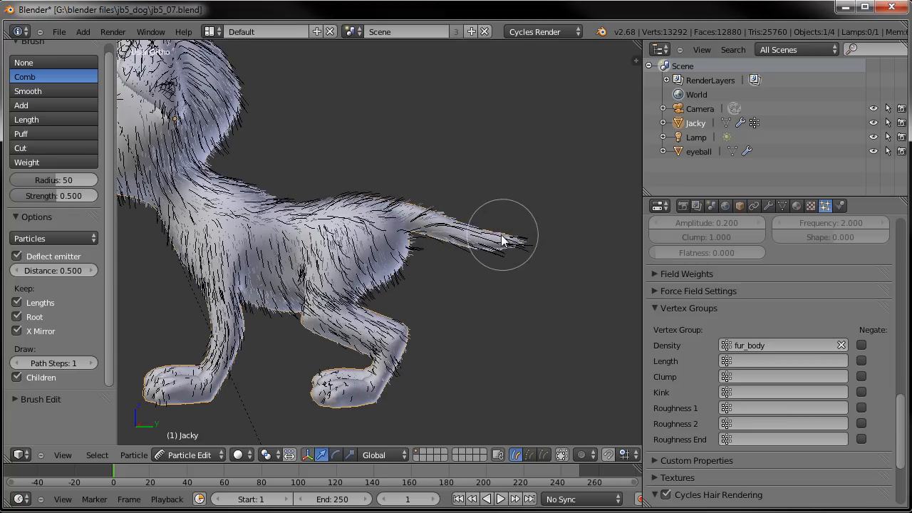
{"action": "middle_click_drag", "start_coordinate": [504, 241], "coordinate": [356, 345]}
{"action": "left_click_drag", "start_coordinate": [401, 302], "coordinate": [372, 355]}
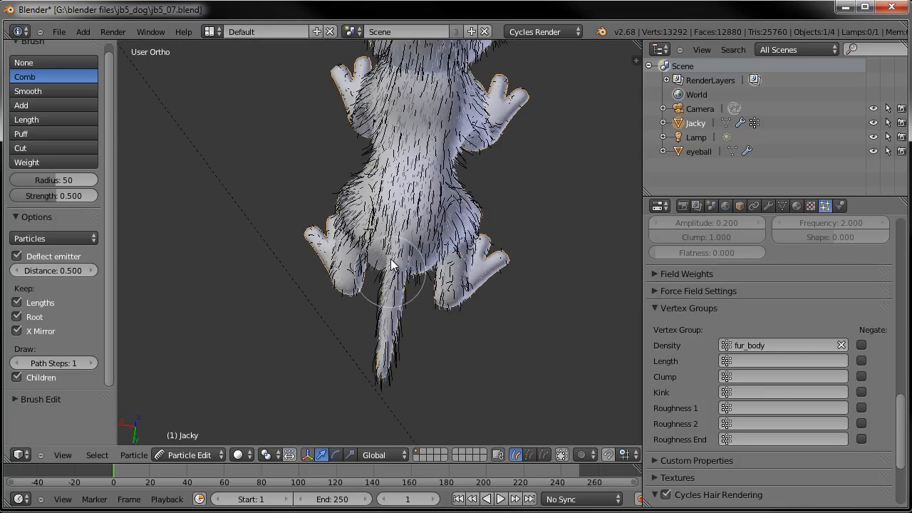
{"action": "mouse_move", "coordinate": [422, 271]}
{"action": "middle_mouse_down"}
{"action": "mouse_move", "coordinate": [378, 221]}
{"action": "mouse_move", "coordinate": [369, 223]}
{"action": "middle_mouse_up"}
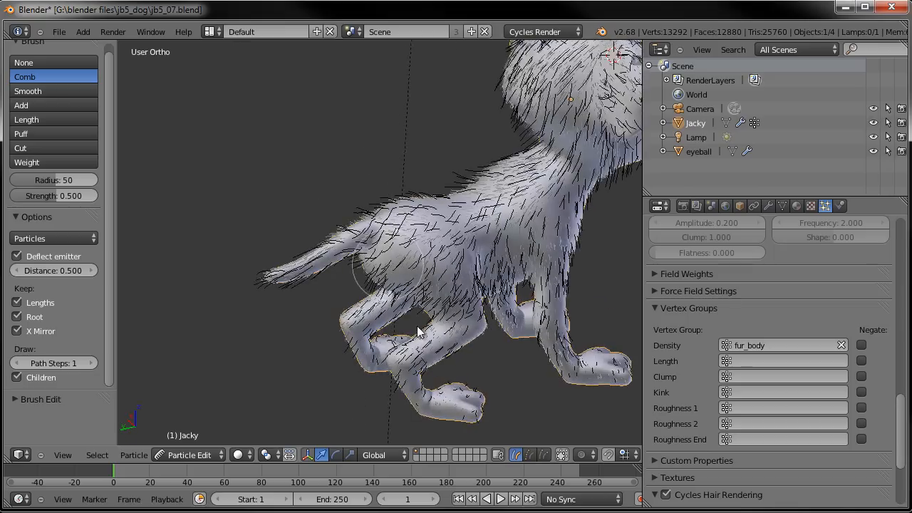
{"action": "middle_click_drag", "start_coordinate": [442, 389], "coordinate": [339, 267], "text": "shift"}
- Comb the hair down the legs and paws
{"action": "scroll", "coordinate": [337, 269], "scroll_direction": "up", "scroll_amount": 3}
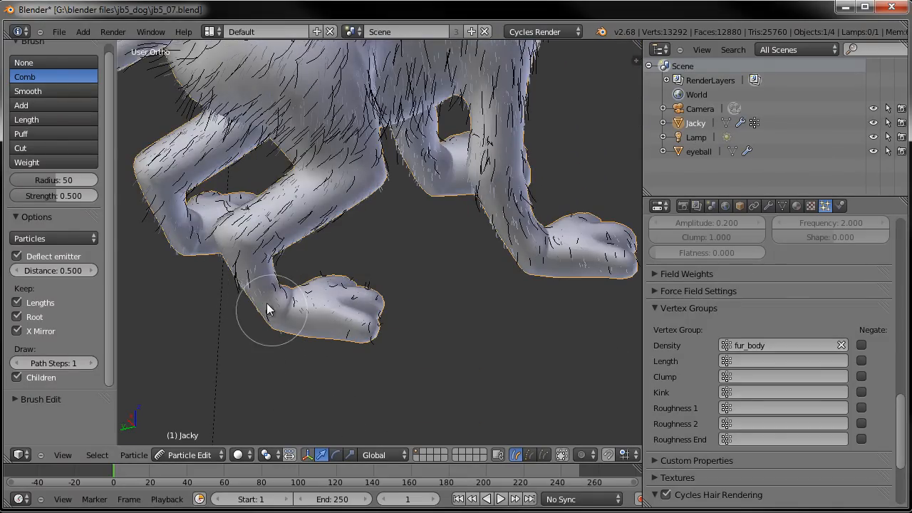
{"action": "scroll", "coordinate": [272, 315], "scroll_direction": "down", "scroll_amount": 2}
{"action": "middle_click_drag", "start_coordinate": [286, 344], "coordinate": [451, 303]}
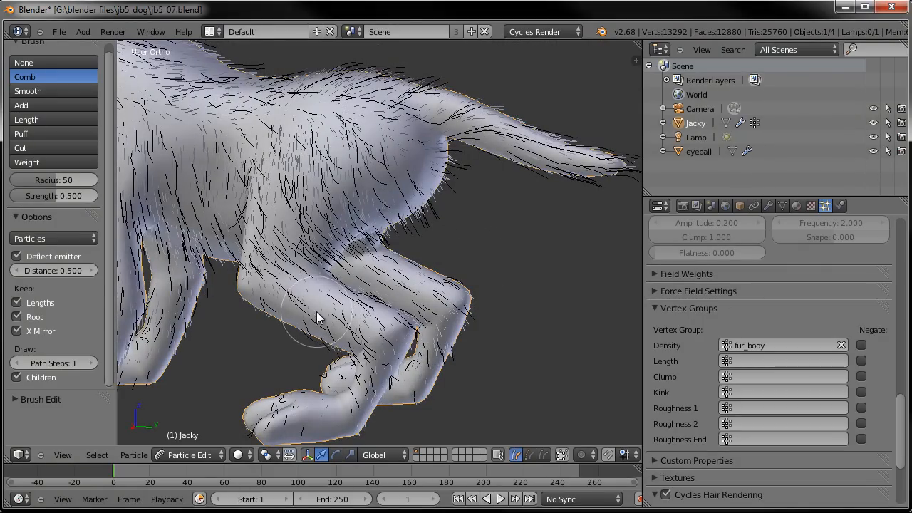
{"action": "mouse_move", "coordinate": [334, 324]}
{"action": "middle_mouse_down", "text": "shift"}
{"action": "mouse_move", "coordinate": [361, 260]}
{"action": "mouse_move", "coordinate": [406, 216]}
{"action": "middle_mouse_up", "text": "shift"}
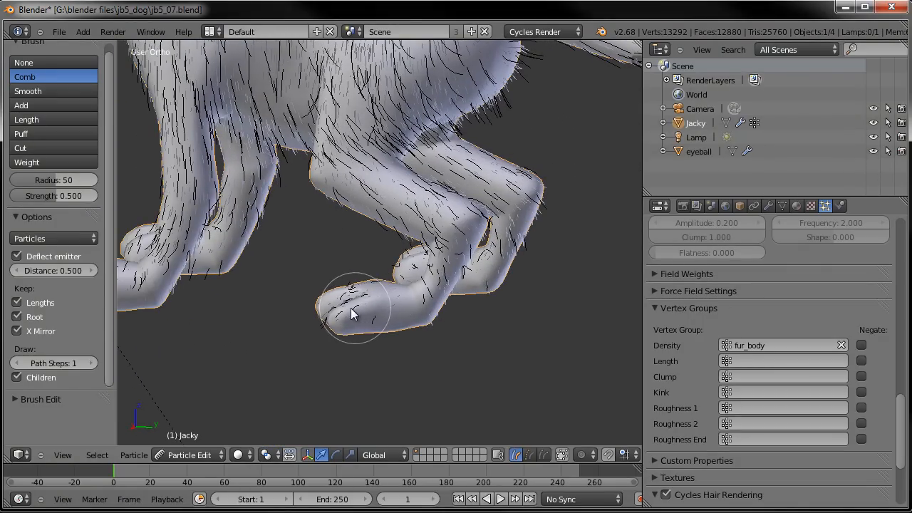
{"action": "scroll", "coordinate": [293, 240], "scroll_direction": "down", "scroll_amount": 3}
{"action": "middle_click_drag", "start_coordinate": [295, 238], "coordinate": [332, 318], "text": "shift"}
{"action": "middle_click_drag", "start_coordinate": [332, 318], "coordinate": [374, 296]}
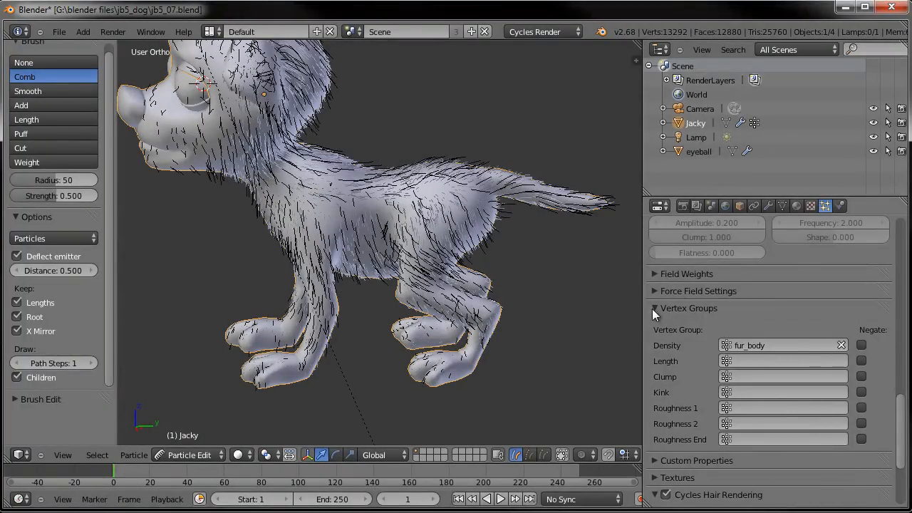
- Set the fur_body children display amount to 30
{"action": "scroll", "coordinate": [692, 312], "scroll_direction": "up", "scroll_amount": 5}
{"action": "scroll", "coordinate": [692, 313], "scroll_direction": "up", "scroll_amount": 2}
{"action": "scroll", "coordinate": [706, 306], "scroll_direction": "up", "scroll_amount": 4}
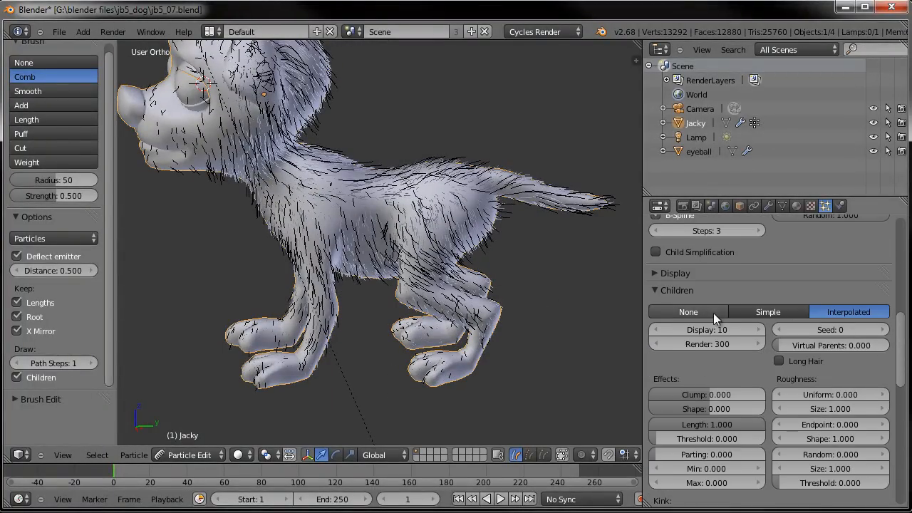
{"action": "mouse_move", "coordinate": [283, 184]}
{"action": "middle_mouse_down"}
{"action": "mouse_move", "coordinate": [304, 259]}
{"action": "mouse_move", "coordinate": [330, 245]}
{"action": "mouse_move", "coordinate": [468, 255]}
{"action": "middle_mouse_up"}
{"action": "middle_click_drag", "start_coordinate": [396, 283], "coordinate": [350, 219], "text": "shift"}
{"action": "left_click", "coordinate": [709, 331]}
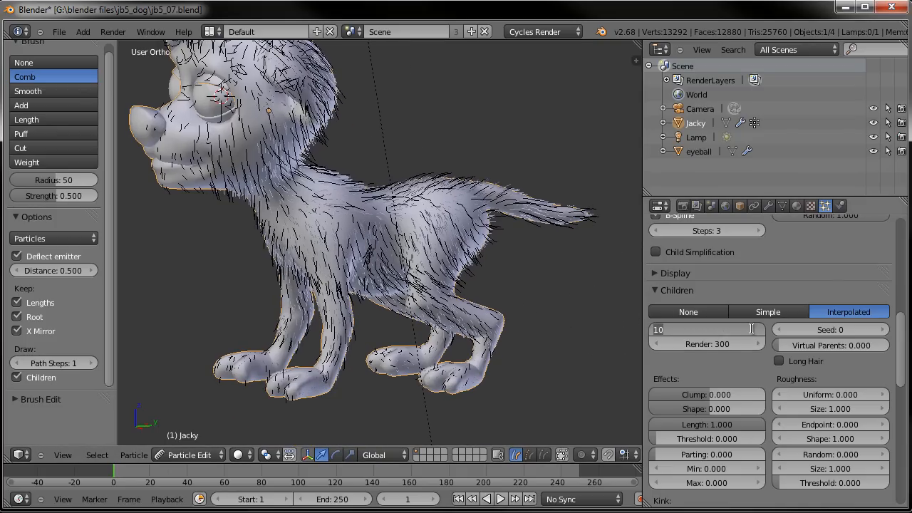
{"action": "key", "text": "Return"}
- Comb the hair on the top of the head, ears and face from the front
{"action": "middle_click_drag", "start_coordinate": [519, 275], "coordinate": [463, 261]}
{"action": "scroll", "coordinate": [339, 311], "scroll_direction": "up", "scroll_amount": 4}
{"action": "mouse_move", "coordinate": [572, 166]}
{"action": "left_mouse_down"}
{"action": "mouse_move", "coordinate": [523, 146]}
{"action": "mouse_move", "coordinate": [467, 173]}
{"action": "mouse_move", "coordinate": [470, 194]}
{"action": "left_mouse_up"}
{"action": "middle_click_drag", "start_coordinate": [470, 194], "coordinate": [204, 204]}
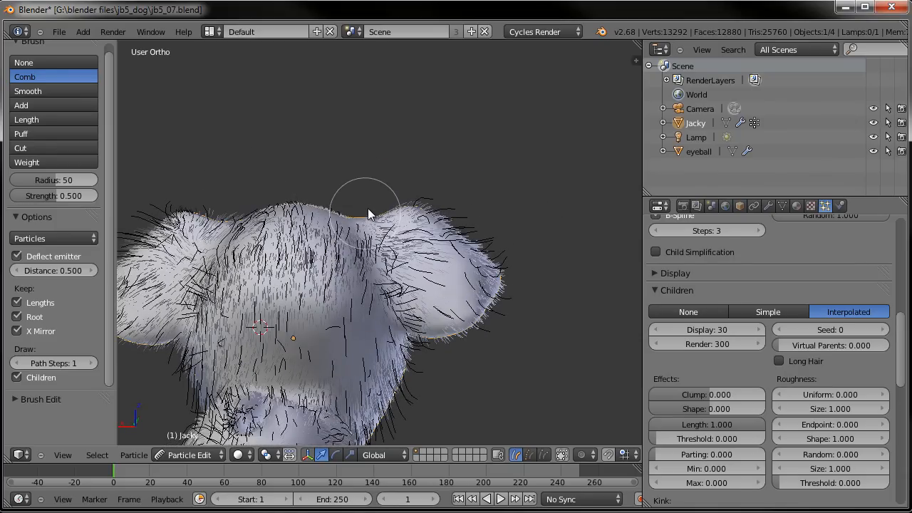
{"action": "left_click_drag", "start_coordinate": [218, 221], "coordinate": [198, 207]}
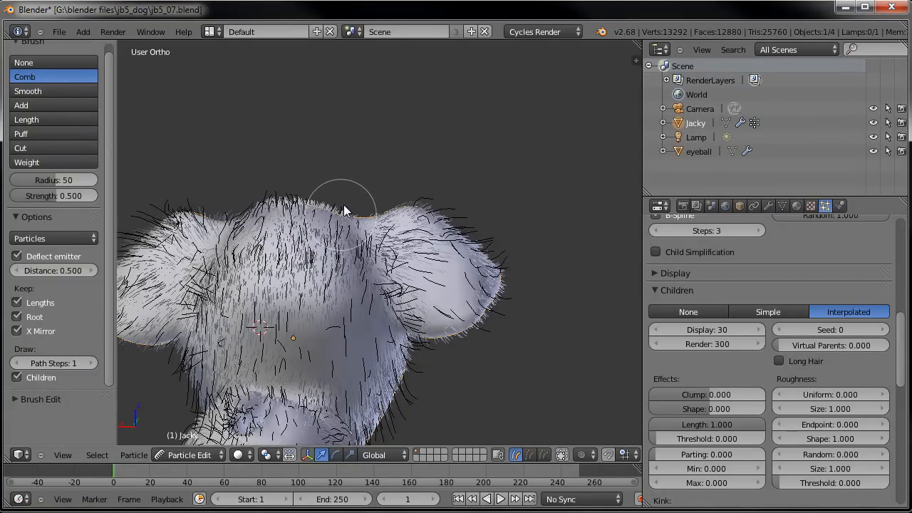
{"action": "middle_click_drag", "start_coordinate": [363, 204], "coordinate": [428, 193]}
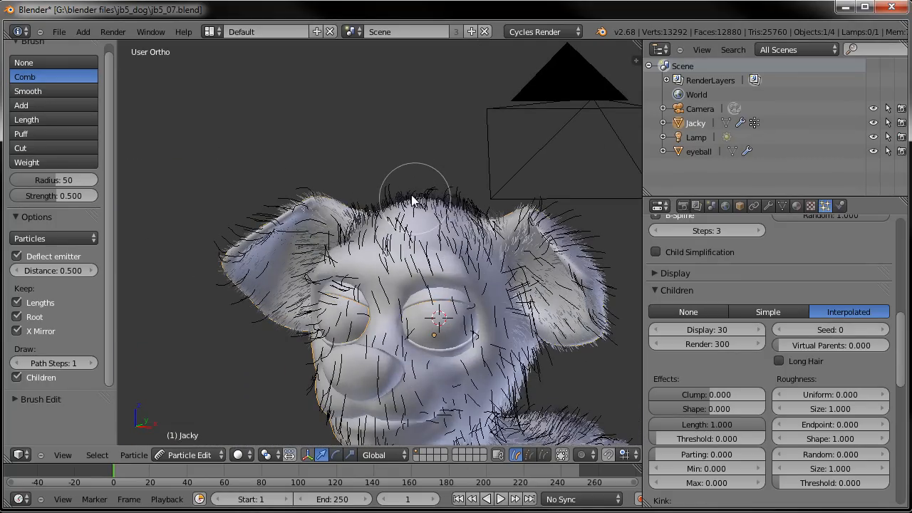
{"action": "middle_click_drag", "start_coordinate": [380, 226], "coordinate": [399, 228]}
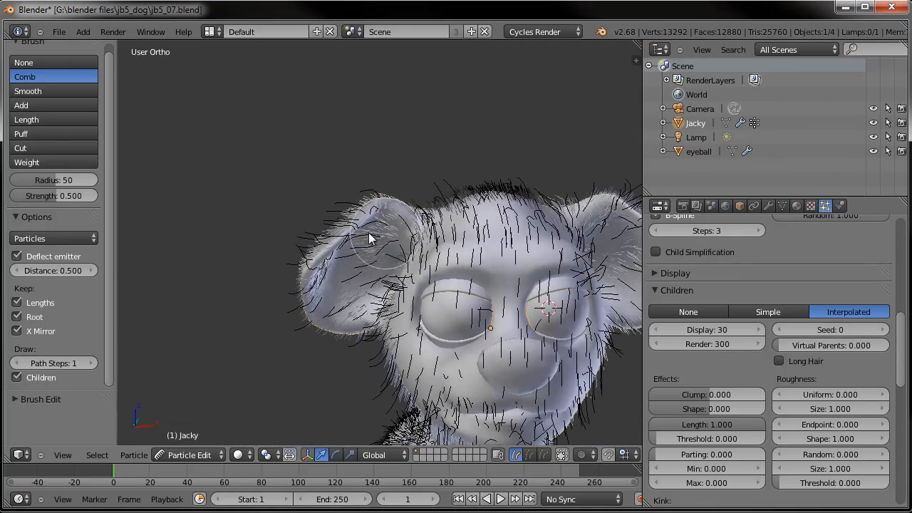
{"action": "middle_click_drag", "start_coordinate": [356, 298], "coordinate": [203, 253]}
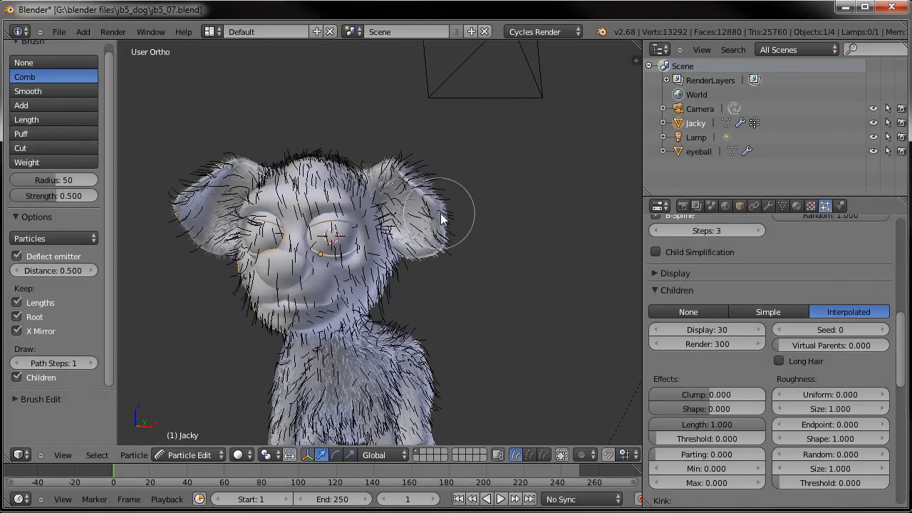
{"action": "middle_click_drag", "start_coordinate": [440, 227], "coordinate": [476, 227]}
{"action": "middle_click_drag", "start_coordinate": [470, 293], "coordinate": [315, 335]}
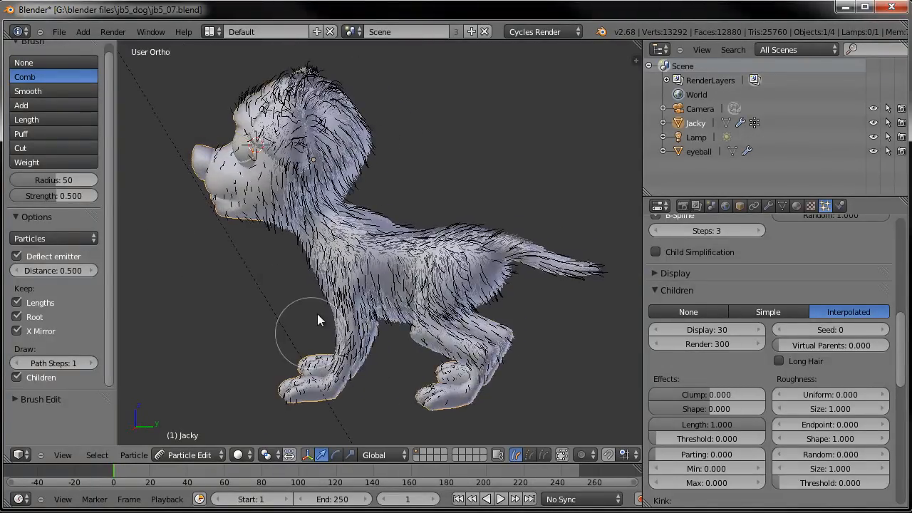
- Comb the remaining leg hair and switch back to Object Mode
{"action": "scroll", "coordinate": [318, 321], "scroll_direction": "up", "scroll_amount": 3}
{"action": "left_click_drag", "start_coordinate": [309, 262], "coordinate": [333, 404]}
{"action": "scroll", "coordinate": [283, 280], "scroll_direction": "down", "scroll_amount": 4}
{"action": "middle_click_drag", "start_coordinate": [283, 281], "coordinate": [367, 282]}
{"action": "left_click", "coordinate": [209, 456]}
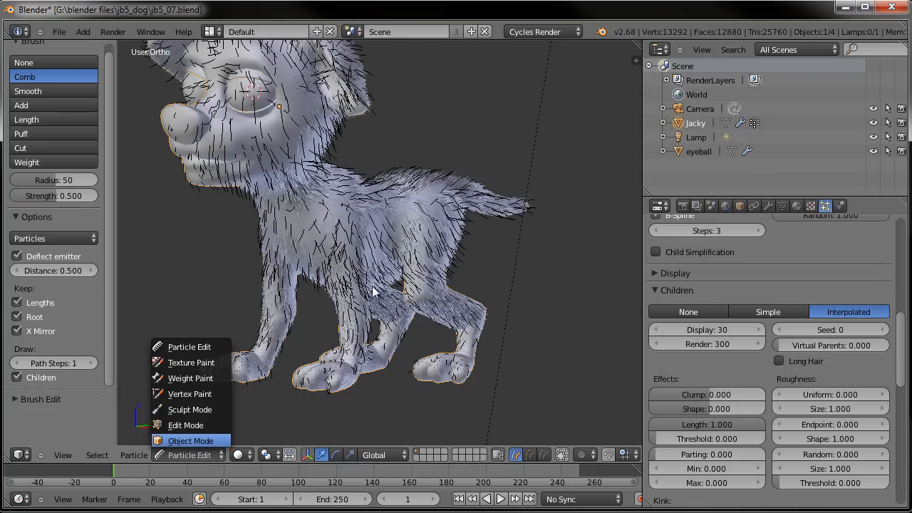
{"action": "left_click", "coordinate": [203, 443]}
- Save the blend file over the existing jb5_07.blend
{"action": "scroll", "coordinate": [376, 233], "scroll_direction": "down", "scroll_amount": 3}
{"action": "middle_click_drag", "start_coordinate": [376, 233], "coordinate": [401, 261], "text": "shift"}
{"action": "key", "text": "ctrl+s"}
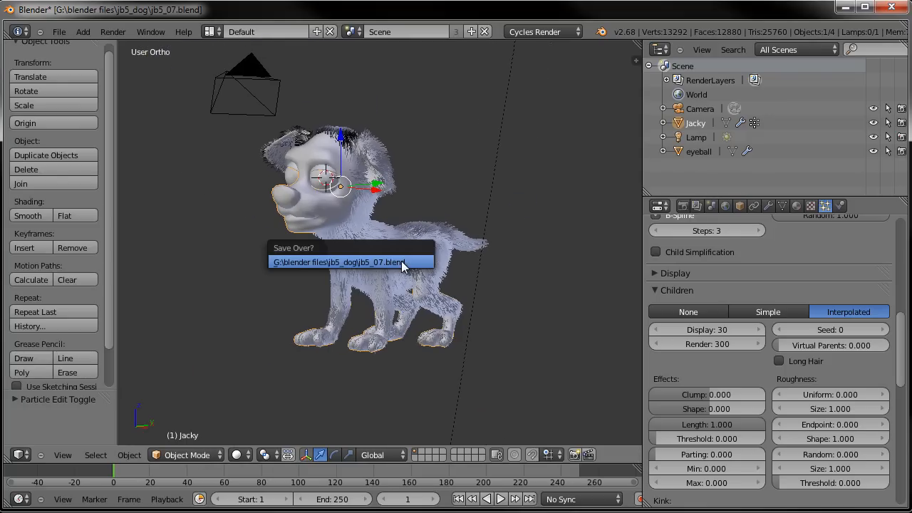
{"action": "left_click", "coordinate": [401, 261]}
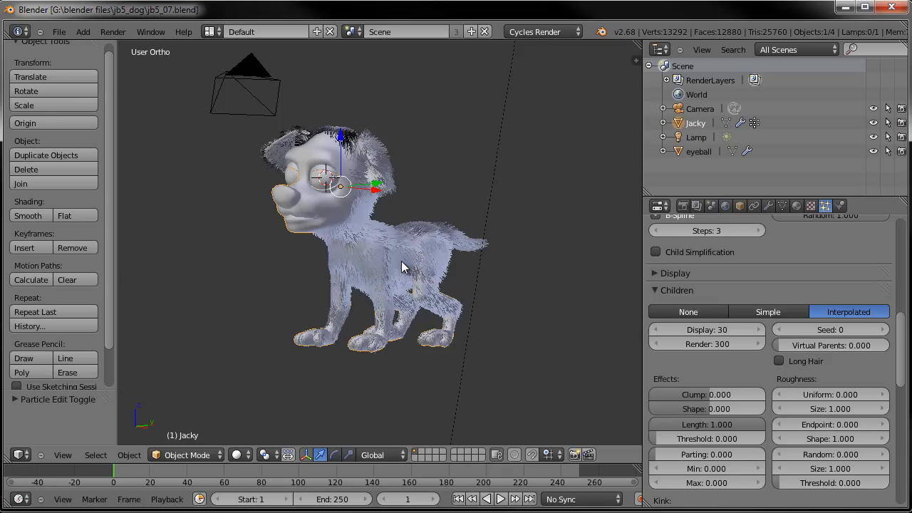
- Set the render resolution height to 720
{"action": "left_click", "coordinate": [683, 206]}
{"action": "scroll", "coordinate": [721, 349], "scroll_direction": "down", "scroll_amount": 3}
{"action": "left_click", "coordinate": [705, 332]}
{"action": "key", "text": "Tab"}
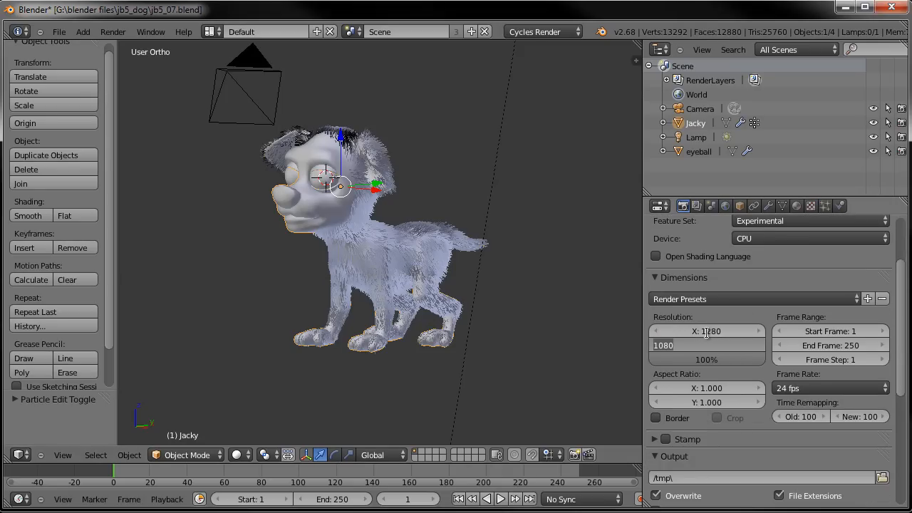
{"action": "type", "text": "720"}
{"action": "key", "text": "Return"}
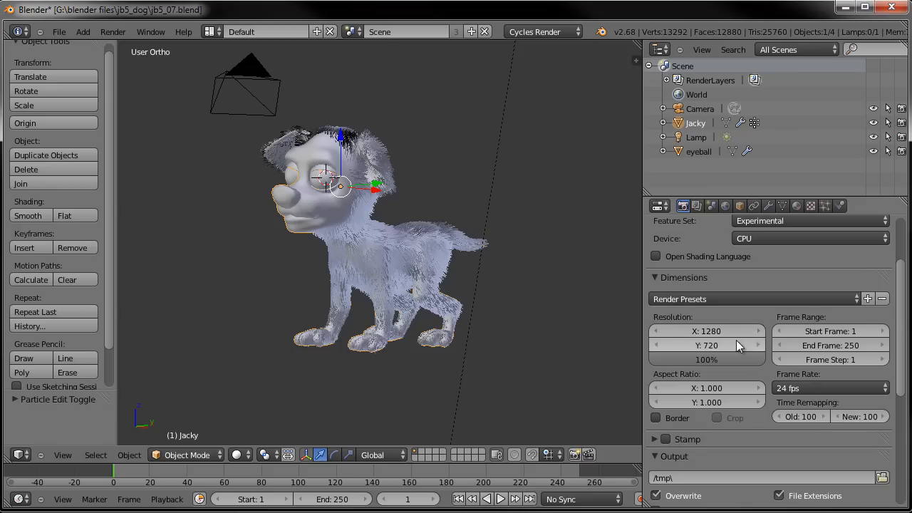
- Deselect everything and set the render display to New Window
{"action": "middle_click_drag", "start_coordinate": [416, 240], "coordinate": [396, 215], "text": "shift"}
{"action": "key", "text": "a"}
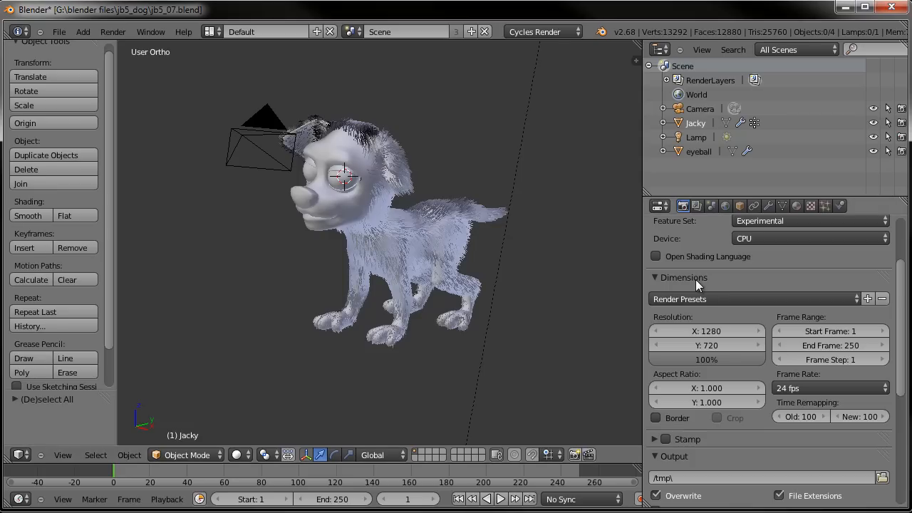
{"action": "scroll", "coordinate": [722, 290], "scroll_direction": "up", "scroll_amount": 3}
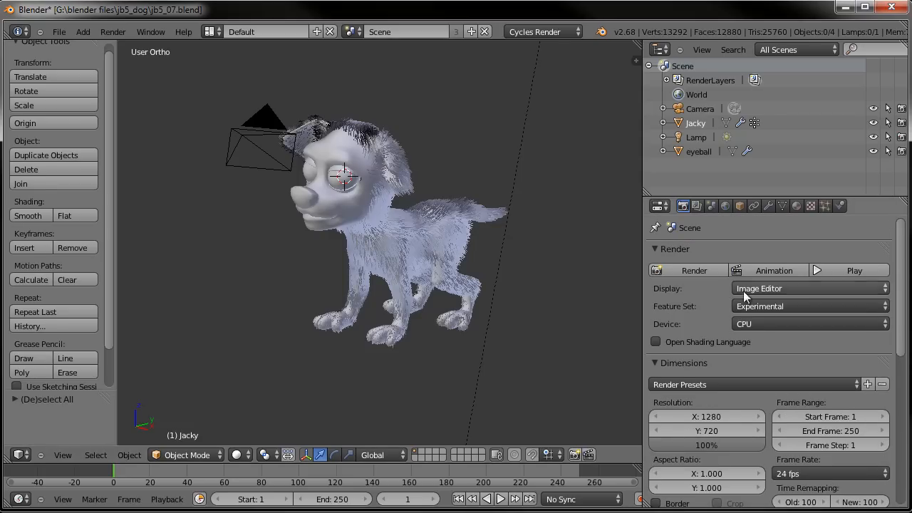
{"action": "left_click", "coordinate": [759, 325]}
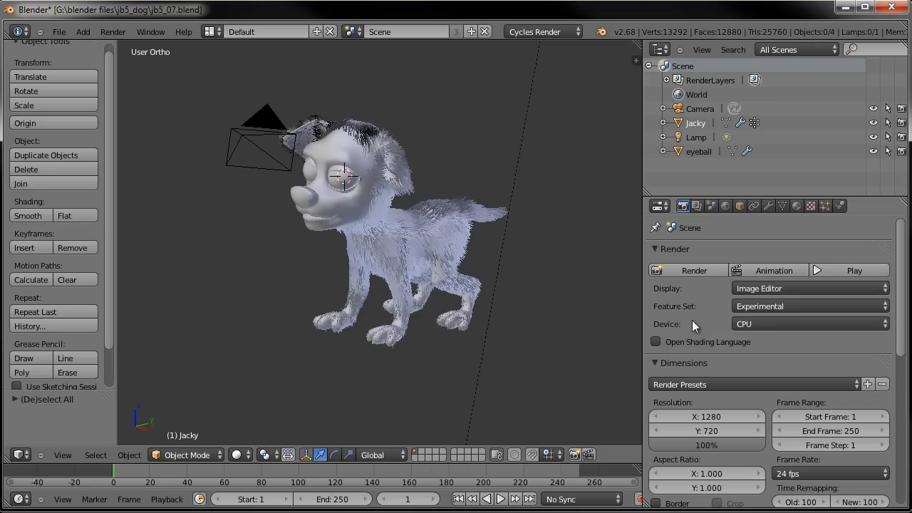
{"action": "left_click", "coordinate": [747, 288]}
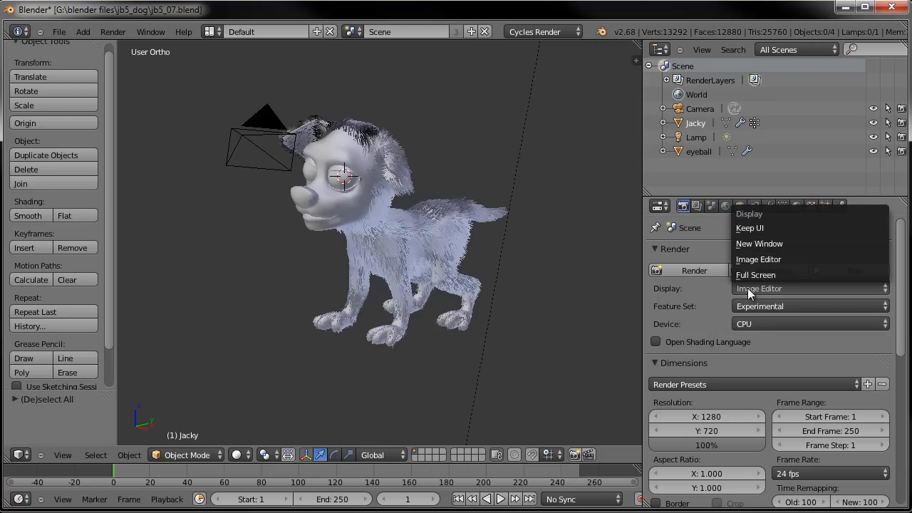
{"action": "left_click", "coordinate": [760, 244]}
- Save the file, render a test frame in a new window, and close the render
{"action": "key", "text": "ctrl+s"}
{"action": "left_click", "coordinate": [428, 225]}
{"action": "left_click", "coordinate": [701, 269]}
{"action": "left_click_drag", "start_coordinate": [626, 14], "coordinate": [432, 1]}
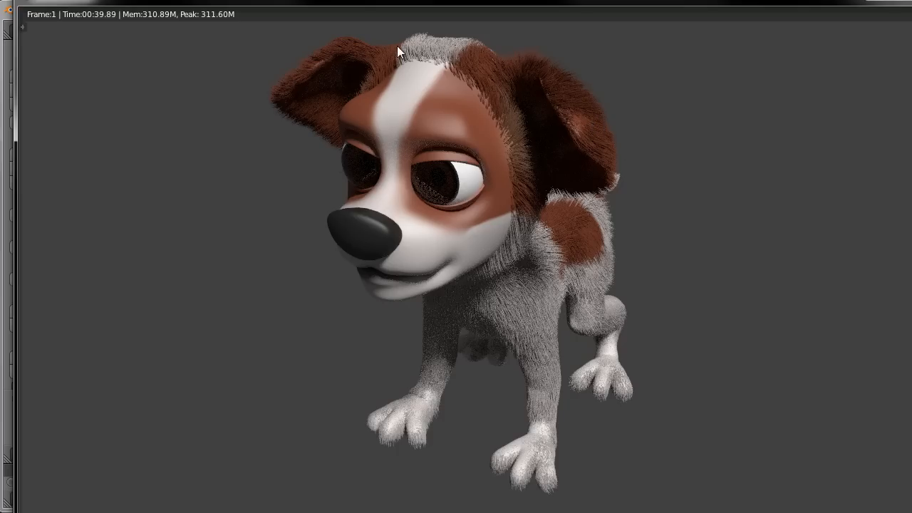
{"action": "key", "text": "Escape"}
{"action": "key", "text": "alt+h"}
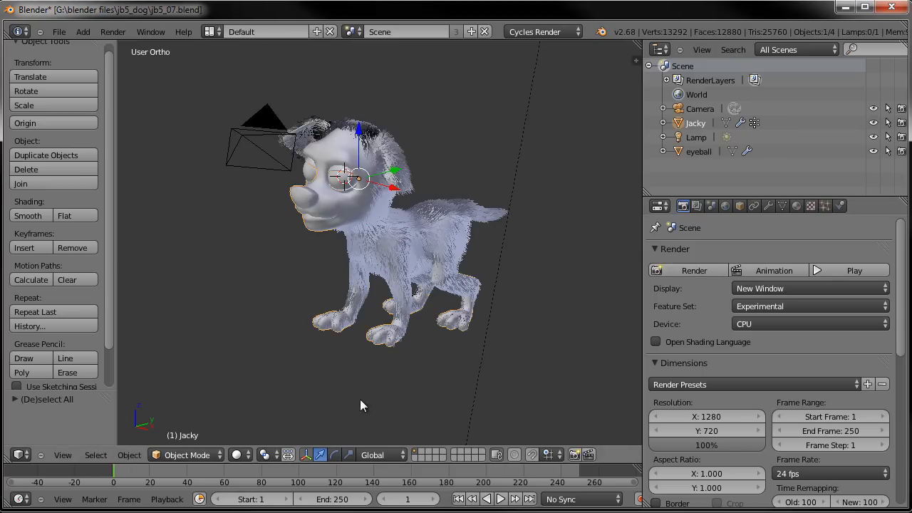
- Hide the fur_body particle system in the viewport
{"action": "left_click", "coordinate": [769, 206]}
{"action": "left_click", "coordinate": [810, 400]}
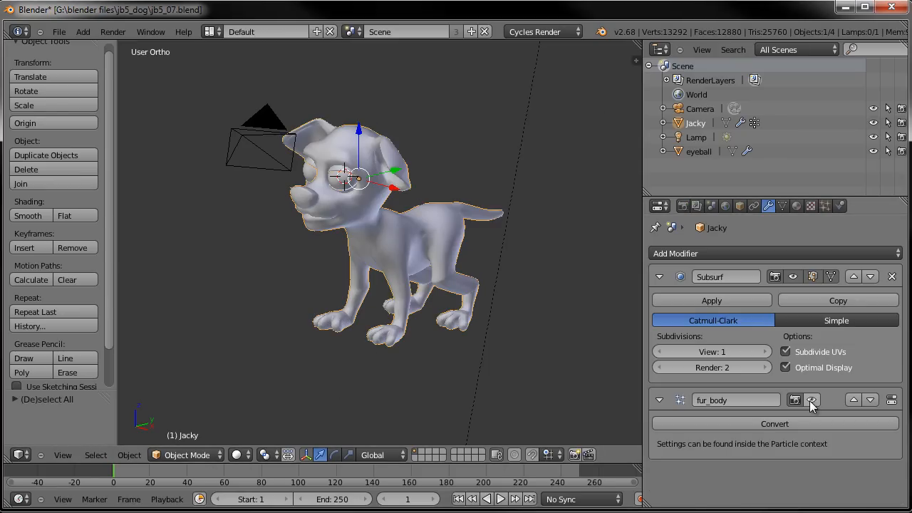
- Add a second particle system named fur_face
{"action": "left_click", "coordinate": [825, 206]}
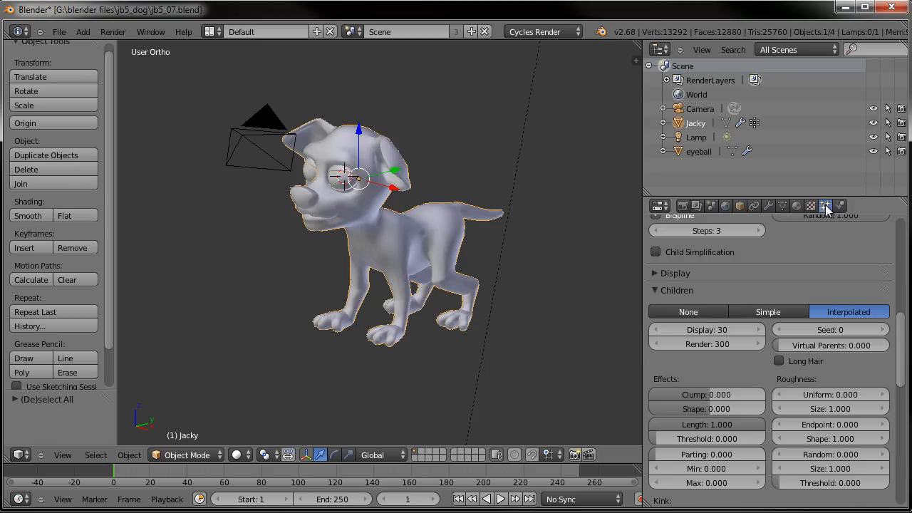
{"action": "scroll", "coordinate": [824, 278], "scroll_direction": "up", "scroll_amount": 8}
{"action": "scroll", "coordinate": [824, 278], "scroll_direction": "up", "scroll_amount": 3}
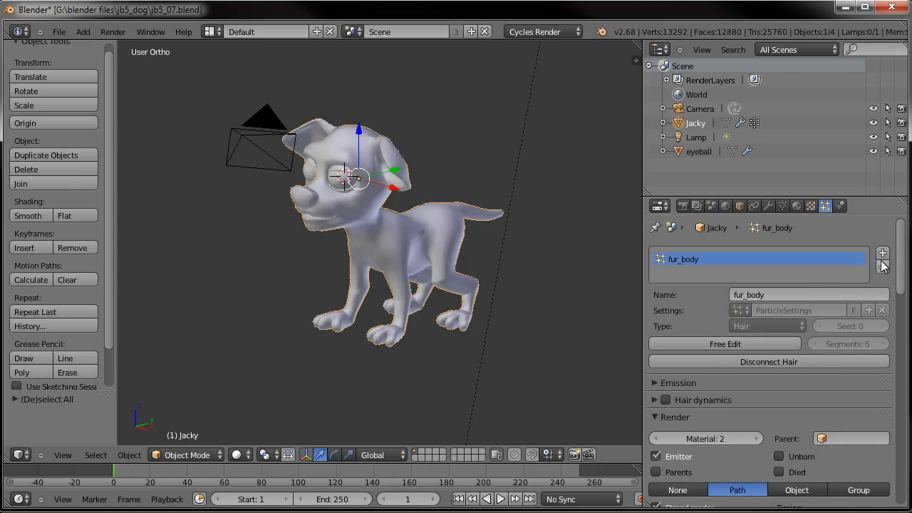
{"action": "left_click", "coordinate": [882, 253]}
{"action": "left_click", "coordinate": [811, 294]}
{"action": "type", "text": "fur"}
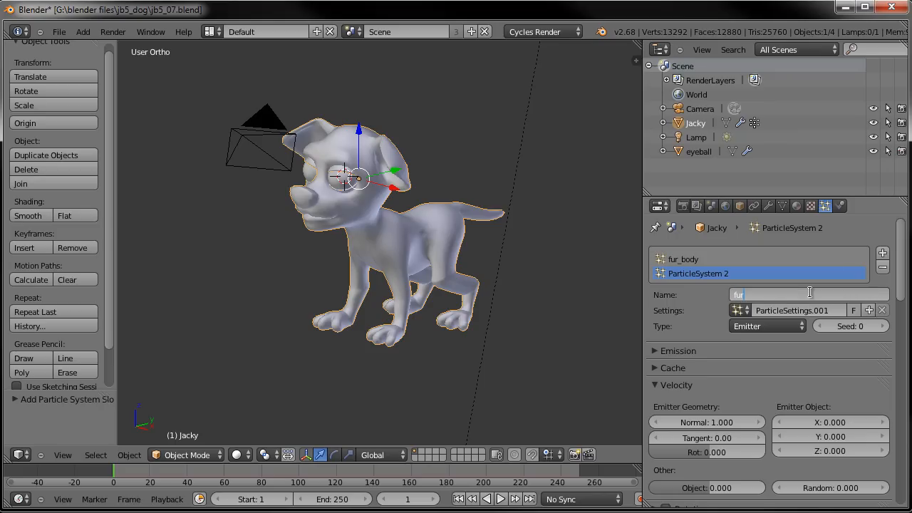
{"action": "key", "text": "Return"}
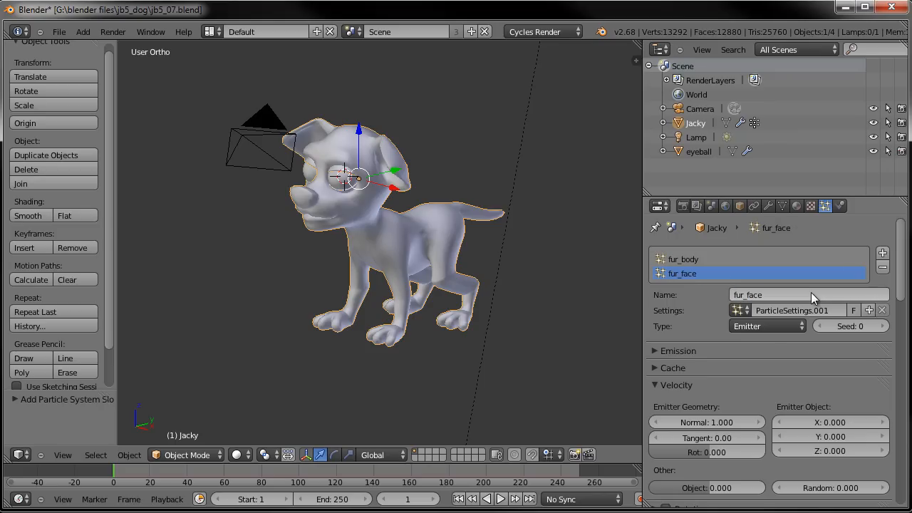
- Set the fur_face system's type to Hair and its hair length to 0.05
{"action": "left_click", "coordinate": [773, 328]}
{"action": "left_click", "coordinate": [759, 295]}
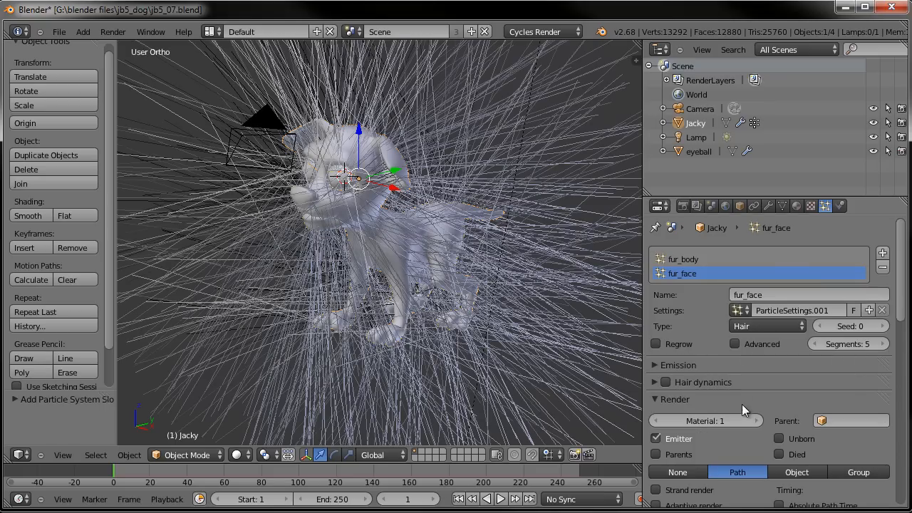
{"action": "left_click", "coordinate": [654, 365]}
{"action": "left_click", "coordinate": [825, 386]}
{"action": "type", "text": ".2"}
{"action": "key", "text": "Return"}
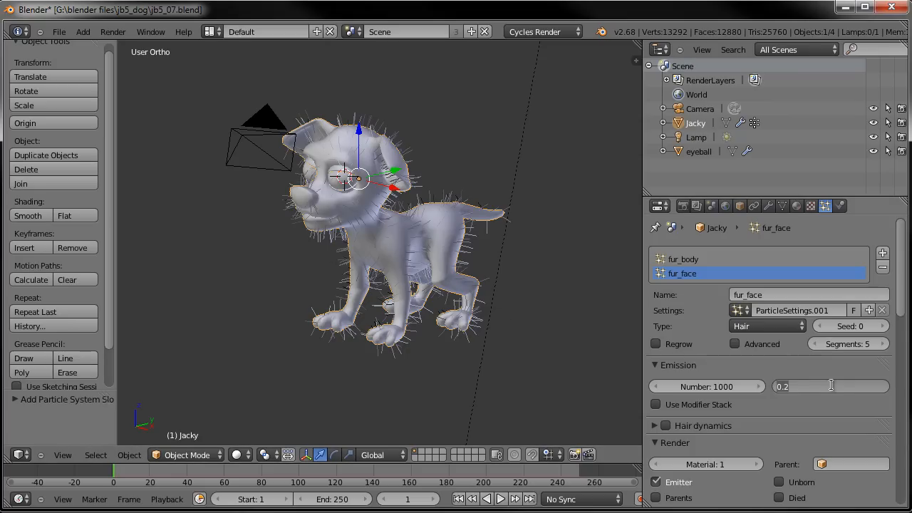
{"action": "key", "text": "Return"}
{"action": "middle_click_drag", "start_coordinate": [428, 227], "coordinate": [447, 248], "text": "shift"}
{"action": "scroll", "coordinate": [499, 284], "scroll_direction": "up", "scroll_amount": 6}
{"action": "left_click", "coordinate": [838, 385]}
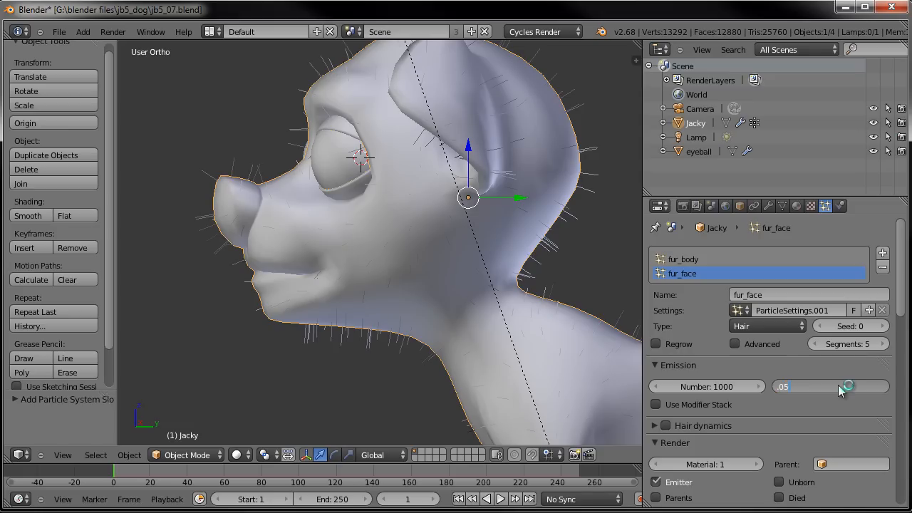
{"action": "key", "text": "Return"}
- Assign the fur_face vertex group as the density group for fur_face
{"action": "middle_click_drag", "start_coordinate": [372, 265], "coordinate": [362, 247], "text": "shift"}
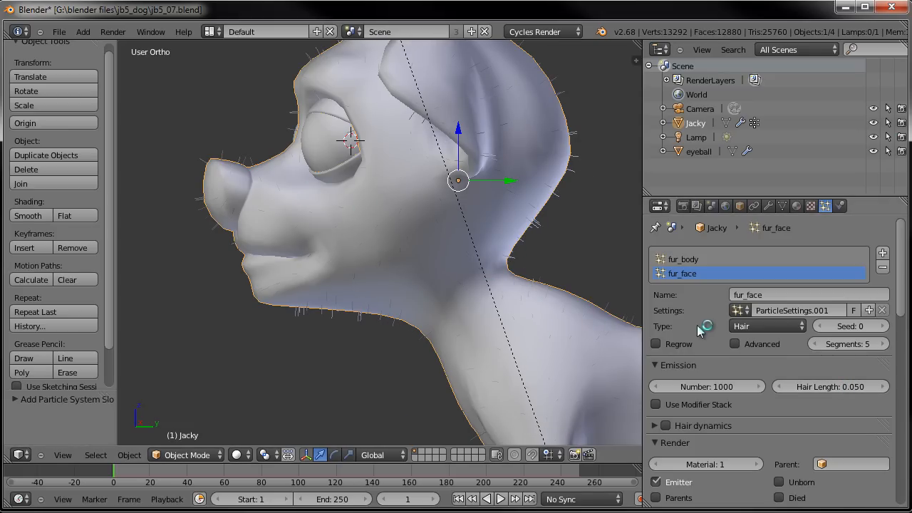
{"action": "middle_click_drag", "start_coordinate": [328, 206], "coordinate": [383, 228]}
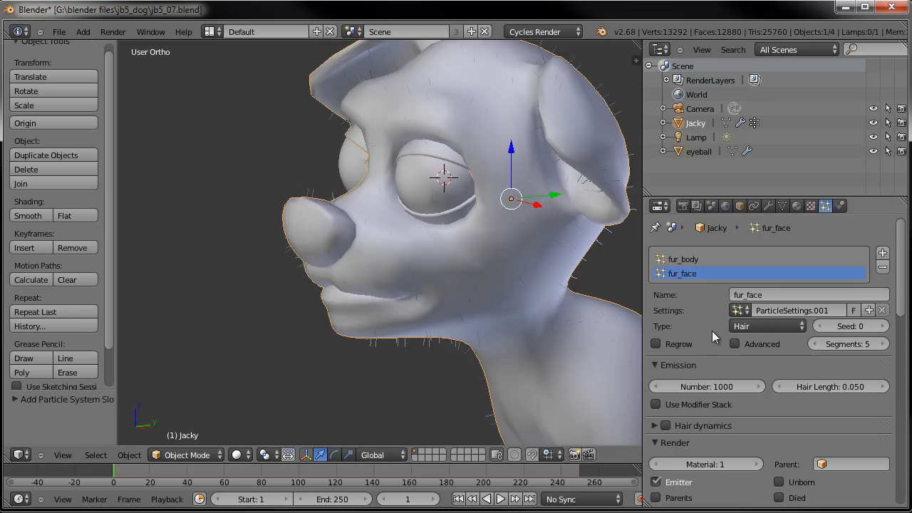
{"action": "scroll", "coordinate": [740, 358], "scroll_direction": "down", "scroll_amount": 6}
{"action": "middle_click_drag", "start_coordinate": [514, 212], "coordinate": [475, 206]}
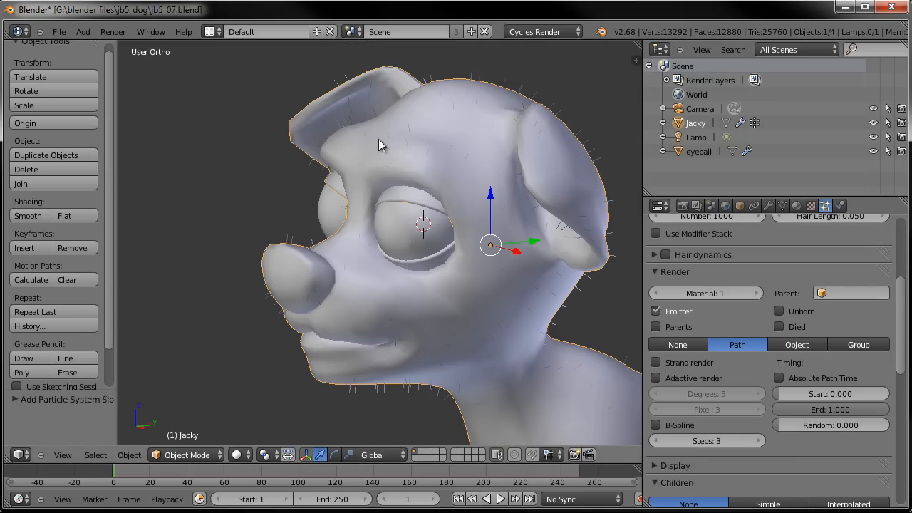
{"action": "scroll", "coordinate": [746, 315], "scroll_direction": "down", "scroll_amount": 7}
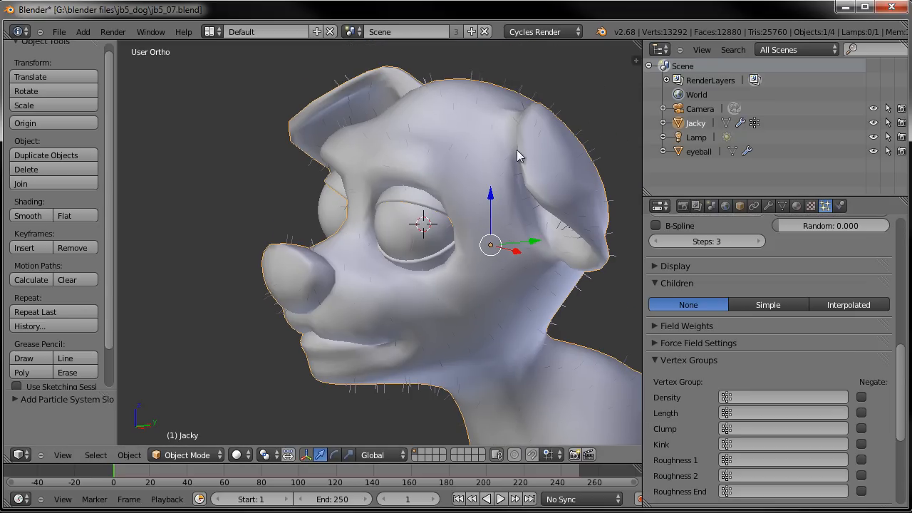
{"action": "middle_click_drag", "start_coordinate": [556, 165], "coordinate": [434, 193]}
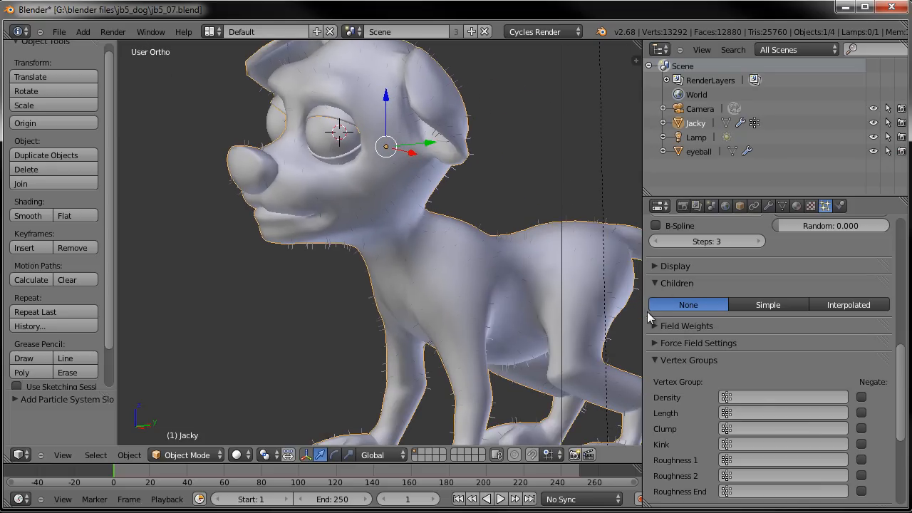
{"action": "left_click", "coordinate": [762, 398]}
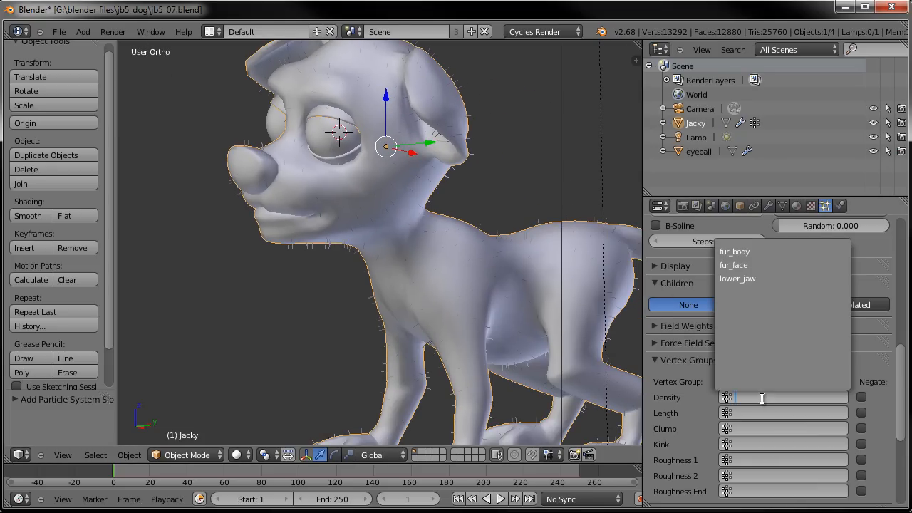
{"action": "left_click", "coordinate": [754, 266]}
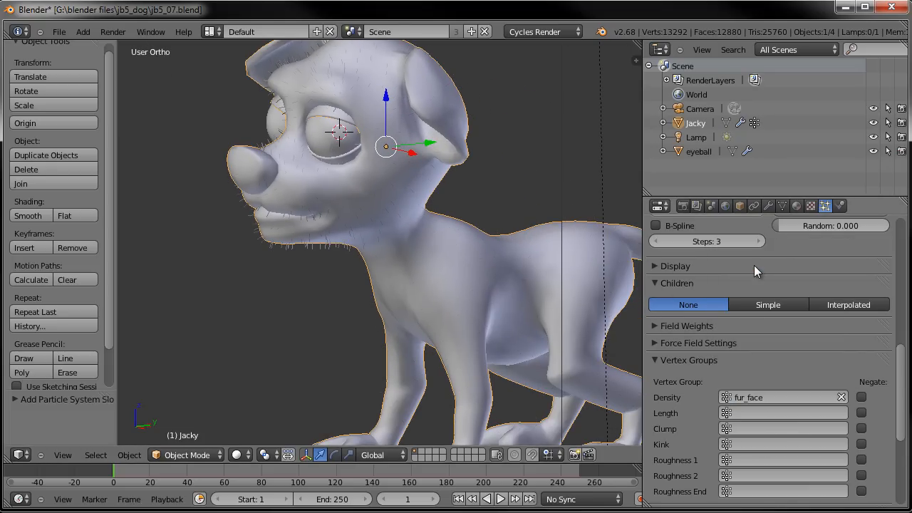
- Enable Interpolated children for the fur_face system
{"action": "middle_click_drag", "start_coordinate": [556, 287], "coordinate": [570, 314]}
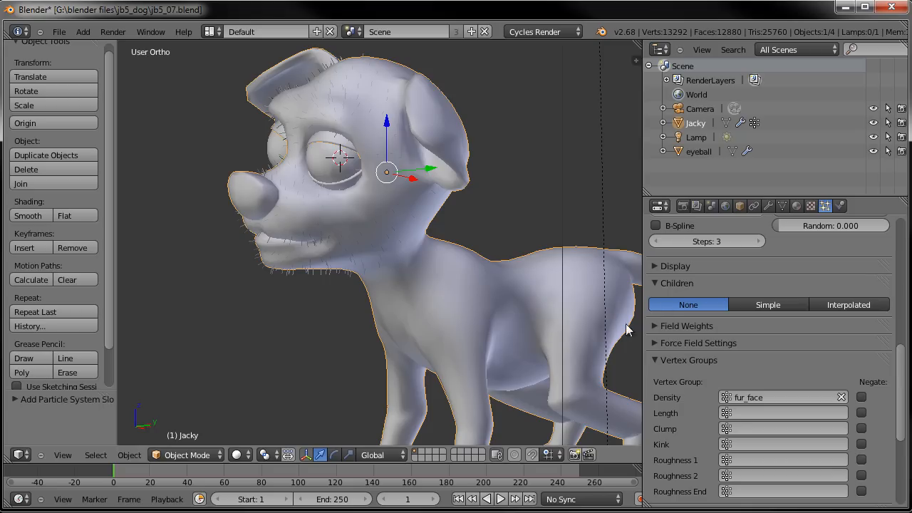
{"action": "left_click", "coordinate": [843, 305]}
{"action": "scroll", "coordinate": [382, 256], "scroll_direction": "up", "scroll_amount": 3}
{"action": "middle_click_drag", "start_coordinate": [383, 261], "coordinate": [438, 338]}
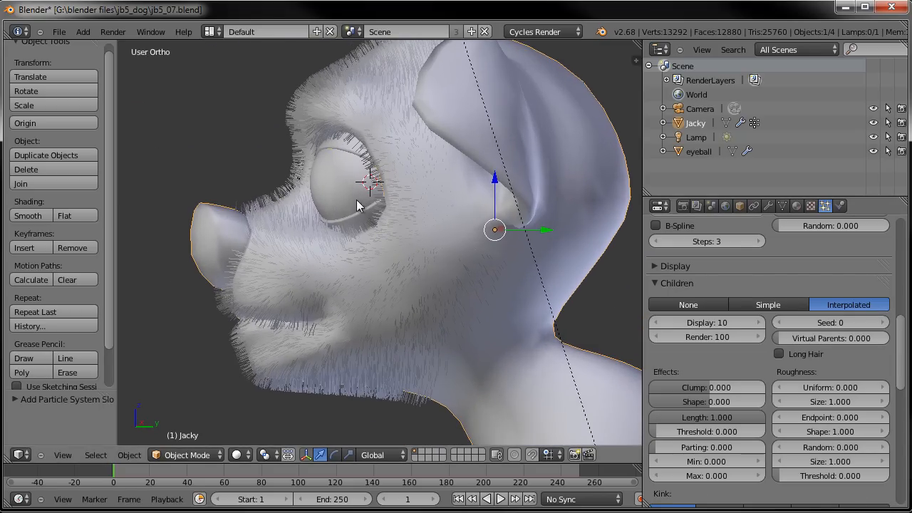
- Orbit and zoom around the dog's head to inspect the new face fur from several angles
{"action": "middle_click_drag", "start_coordinate": [367, 289], "coordinate": [512, 296]}
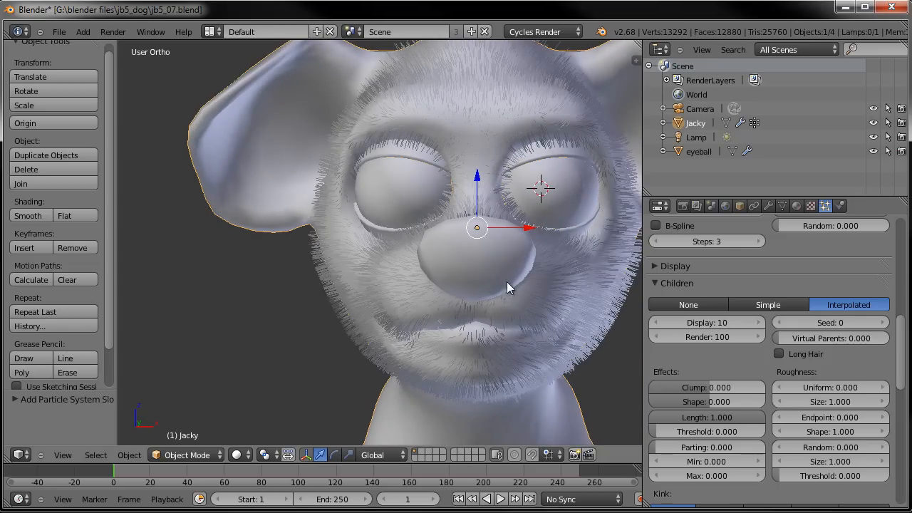
{"action": "scroll", "coordinate": [771, 277], "scroll_direction": "down", "scroll_amount": 2}
{"action": "scroll", "coordinate": [772, 280], "scroll_direction": "up", "scroll_amount": 10}
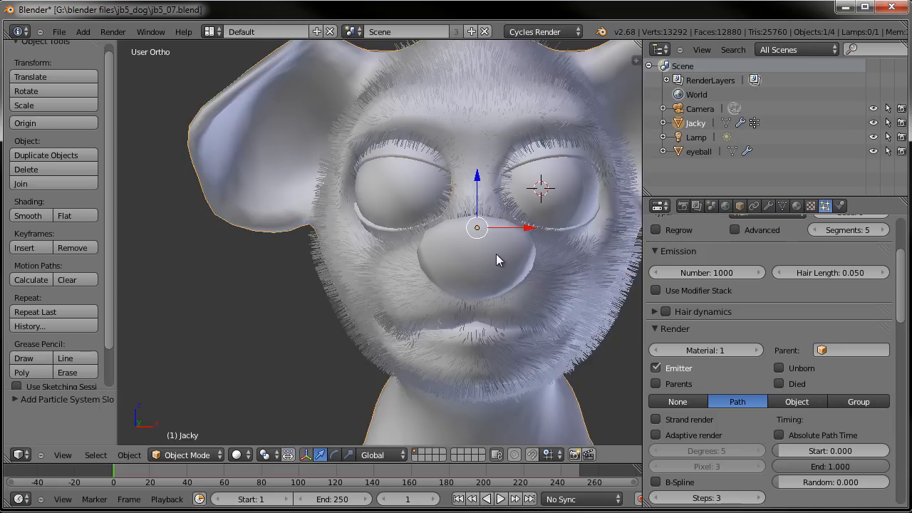
{"action": "middle_click_drag", "start_coordinate": [497, 253], "coordinate": [422, 153]}
{"action": "scroll", "coordinate": [557, 184], "scroll_direction": "down", "scroll_amount": 5}
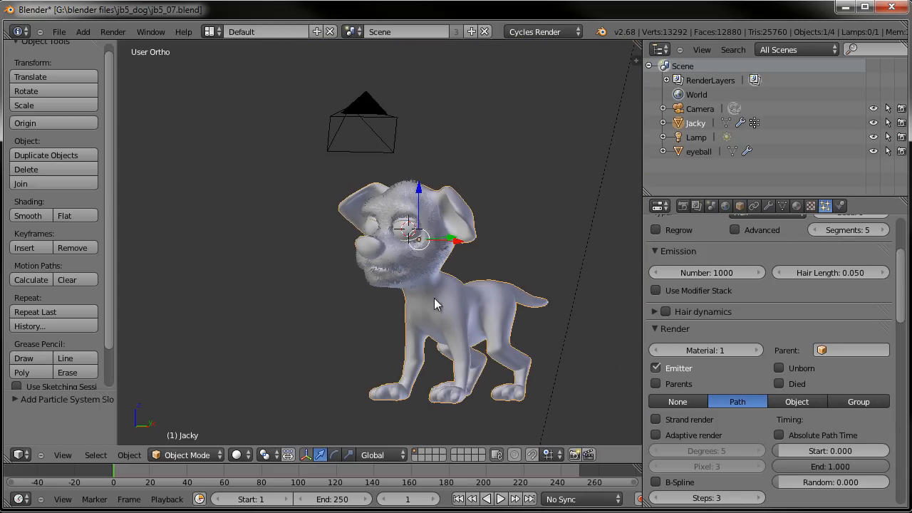
{"action": "scroll", "coordinate": [463, 308], "scroll_direction": "up", "scroll_amount": 5}
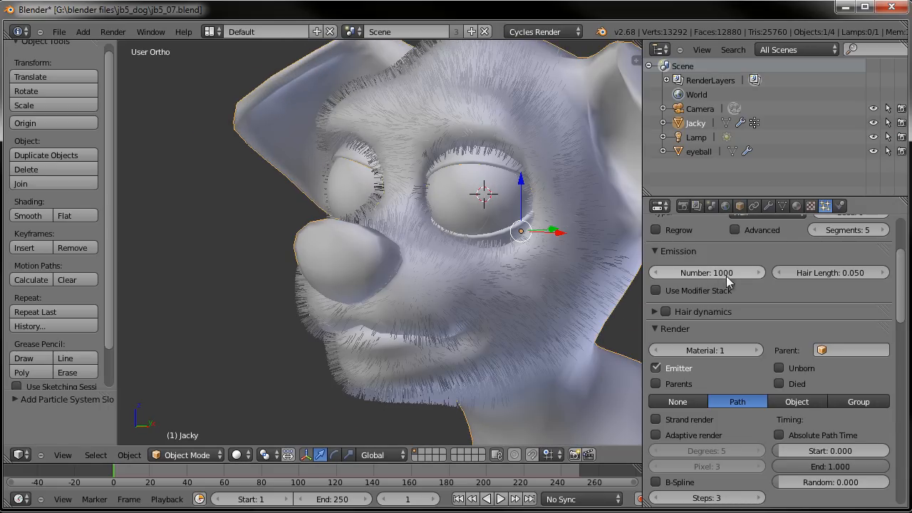
{"action": "middle_click_drag", "start_coordinate": [458, 267], "coordinate": [405, 237]}
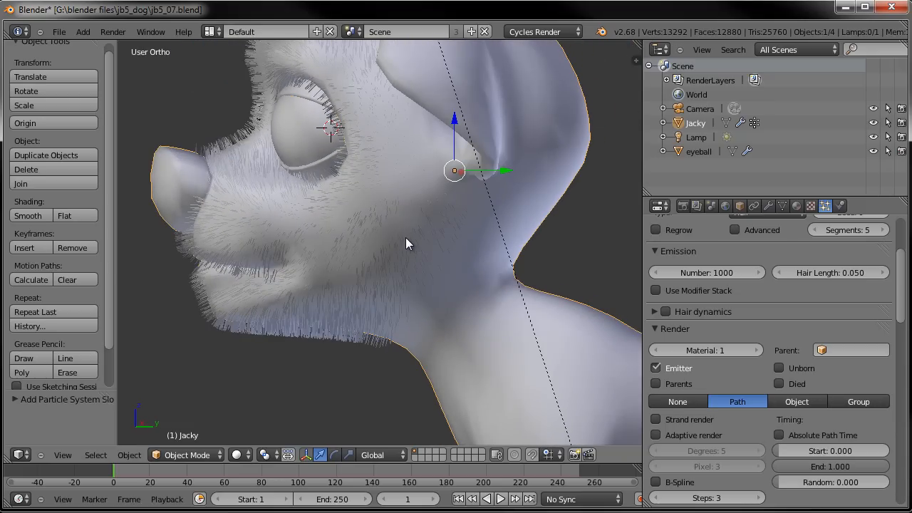
- Switch to a right side view, enter Particle Edit mode and pick the Comb brush
{"action": "key", "text": "KP_3"}
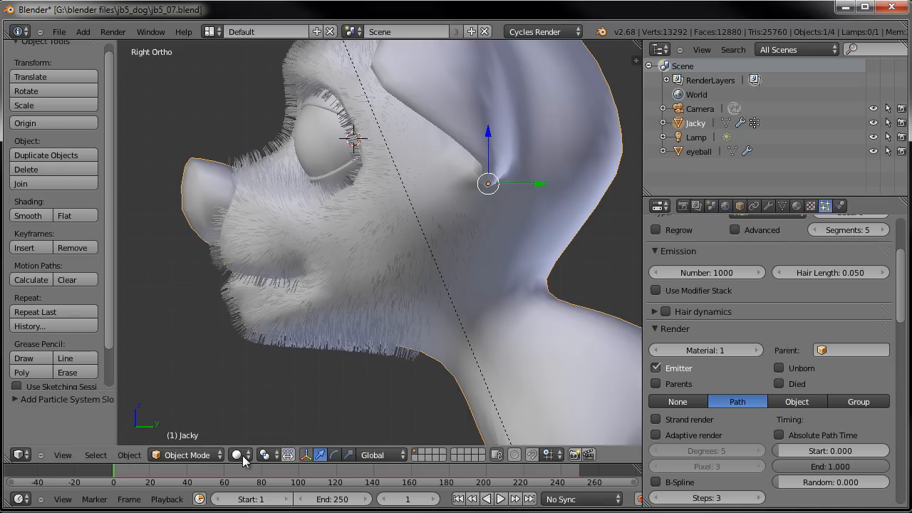
{"action": "left_click", "coordinate": [201, 454]}
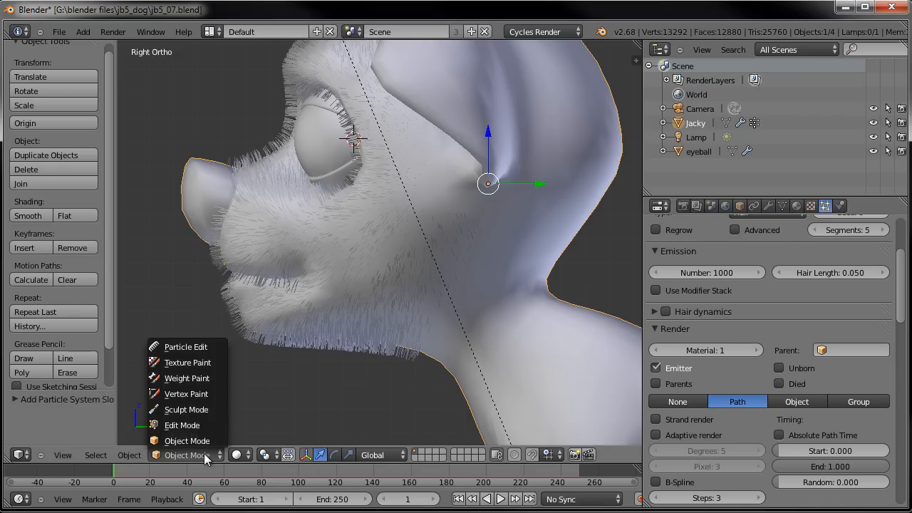
{"action": "left_click", "coordinate": [194, 348]}
{"action": "left_click", "coordinate": [35, 75]}
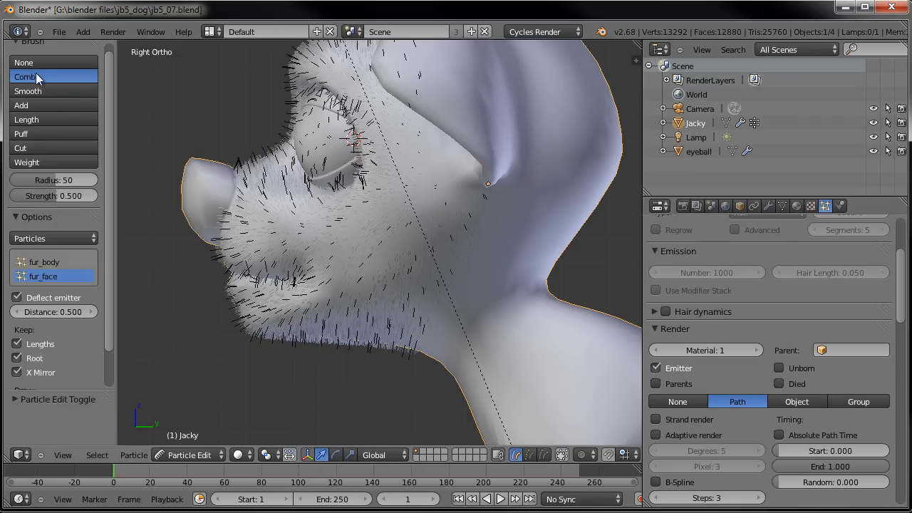
- Comb the fur_face hair strands backward along the muzzle, cheeks and chin
{"action": "left_click_drag", "start_coordinate": [231, 302], "coordinate": [251, 318]}
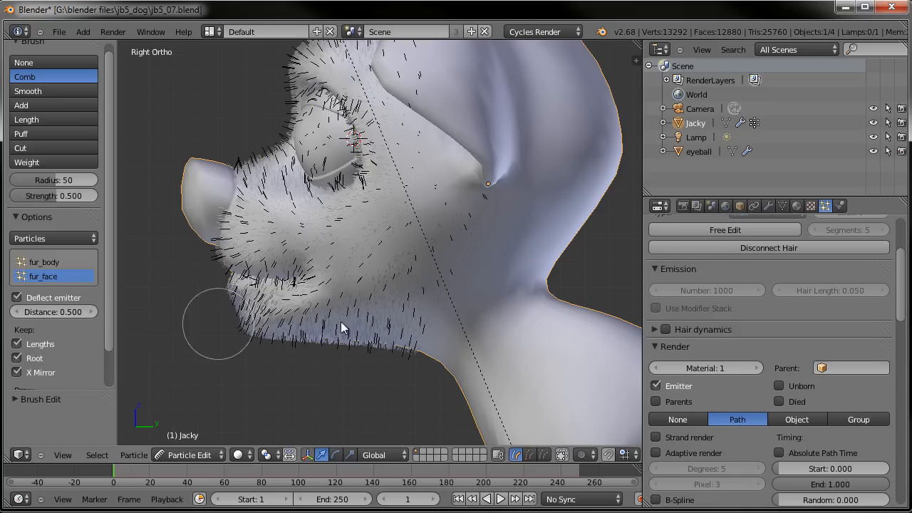
{"action": "mouse_move", "coordinate": [278, 328]}
{"action": "left_mouse_down"}
{"action": "mouse_move", "coordinate": [314, 337]}
{"action": "mouse_move", "coordinate": [325, 306]}
{"action": "mouse_move", "coordinate": [359, 329]}
{"action": "mouse_move", "coordinate": [346, 289]}
{"action": "mouse_move", "coordinate": [380, 328]}
{"action": "mouse_move", "coordinate": [330, 259]}
{"action": "mouse_move", "coordinate": [297, 241]}
{"action": "mouse_move", "coordinate": [235, 247]}
{"action": "mouse_move", "coordinate": [302, 271]}
{"action": "mouse_move", "coordinate": [304, 261]}
{"action": "mouse_move", "coordinate": [236, 164]}
{"action": "mouse_move", "coordinate": [285, 179]}
{"action": "mouse_move", "coordinate": [325, 214]}
{"action": "mouse_move", "coordinate": [376, 210]}
{"action": "mouse_move", "coordinate": [387, 241]}
{"action": "mouse_move", "coordinate": [362, 255]}
{"action": "mouse_move", "coordinate": [418, 324]}
{"action": "mouse_move", "coordinate": [354, 200]}
{"action": "mouse_move", "coordinate": [244, 159]}
{"action": "mouse_move", "coordinate": [303, 92]}
{"action": "left_mouse_up"}
{"action": "middle_click_drag", "start_coordinate": [303, 93], "coordinate": [295, 194], "text": "shift"}
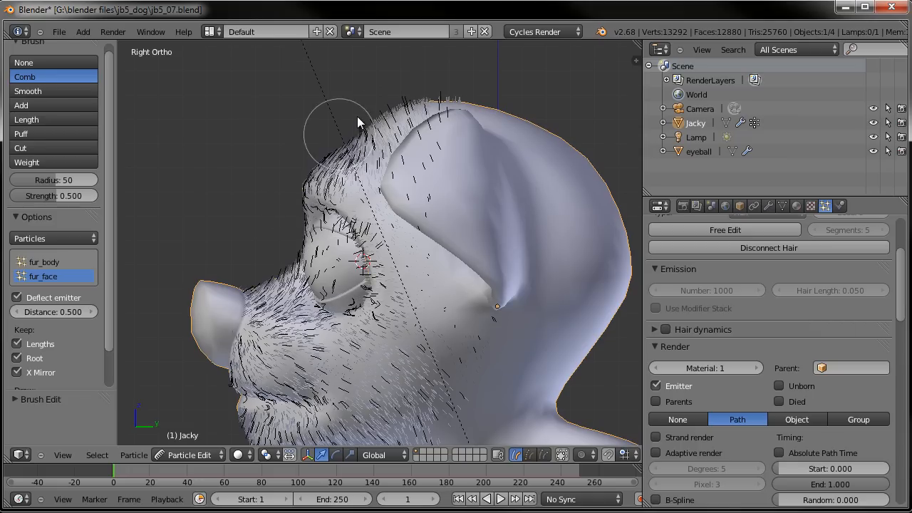
{"action": "mouse_move", "coordinate": [344, 185]}
{"action": "left_mouse_down"}
{"action": "mouse_move", "coordinate": [434, 92]}
{"action": "mouse_move", "coordinate": [379, 191]}
{"action": "mouse_move", "coordinate": [362, 261]}
{"action": "mouse_move", "coordinate": [425, 304]}
{"action": "mouse_move", "coordinate": [409, 349]}
{"action": "mouse_move", "coordinate": [340, 285]}
{"action": "mouse_move", "coordinate": [457, 354]}
{"action": "left_mouse_up"}
{"action": "left_click_drag", "start_coordinate": [429, 272], "coordinate": [495, 345]}
{"action": "middle_click_drag", "start_coordinate": [478, 345], "coordinate": [476, 233], "text": "shift"}
{"action": "mouse_move", "coordinate": [239, 239]}
{"action": "left_mouse_down"}
{"action": "mouse_move", "coordinate": [273, 270]}
{"action": "mouse_move", "coordinate": [264, 255]}
{"action": "mouse_move", "coordinate": [327, 261]}
{"action": "mouse_move", "coordinate": [378, 312]}
{"action": "left_mouse_up"}
{"action": "mouse_move", "coordinate": [377, 312]}
{"action": "middle_mouse_down"}
{"action": "mouse_move", "coordinate": [324, 301]}
{"action": "mouse_move", "coordinate": [448, 306]}
{"action": "mouse_move", "coordinate": [449, 336]}
{"action": "mouse_move", "coordinate": [483, 339]}
{"action": "middle_mouse_up"}
- Comb the fur_face strands across the forehead between the eyes
{"action": "scroll", "coordinate": [449, 336], "scroll_direction": "up", "scroll_amount": 5}
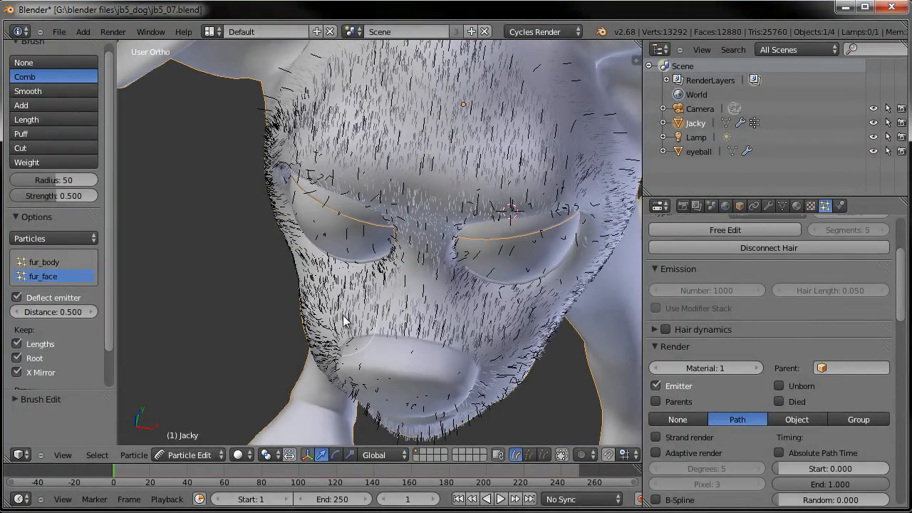
{"action": "middle_click_drag", "start_coordinate": [397, 269], "coordinate": [425, 271]}
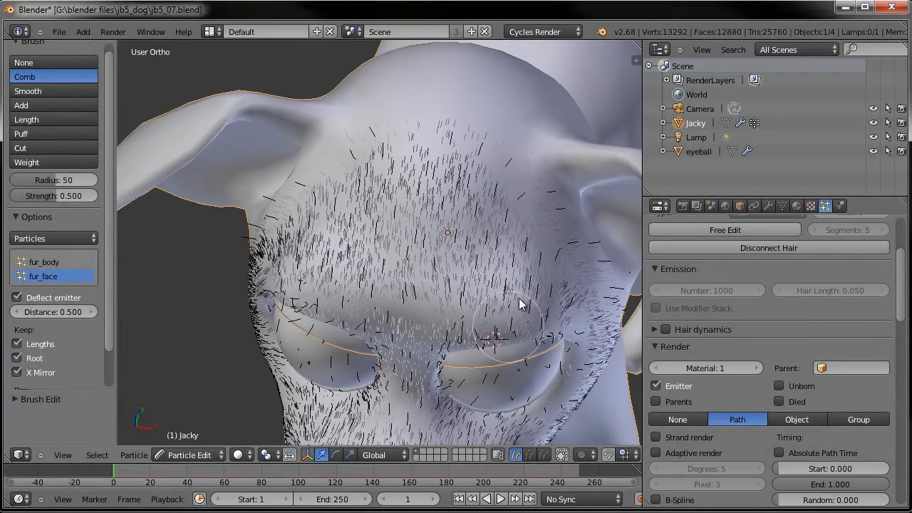
{"action": "mouse_move", "coordinate": [278, 263]}
{"action": "left_mouse_down"}
{"action": "mouse_move", "coordinate": [323, 178]}
{"action": "mouse_move", "coordinate": [443, 141]}
{"action": "left_mouse_up"}
{"action": "mouse_move", "coordinate": [494, 152]}
{"action": "middle_mouse_down"}
{"action": "mouse_move", "coordinate": [348, 300]}
{"action": "mouse_move", "coordinate": [416, 251]}
{"action": "mouse_move", "coordinate": [291, 228]}
{"action": "mouse_move", "coordinate": [335, 236]}
{"action": "middle_mouse_up"}
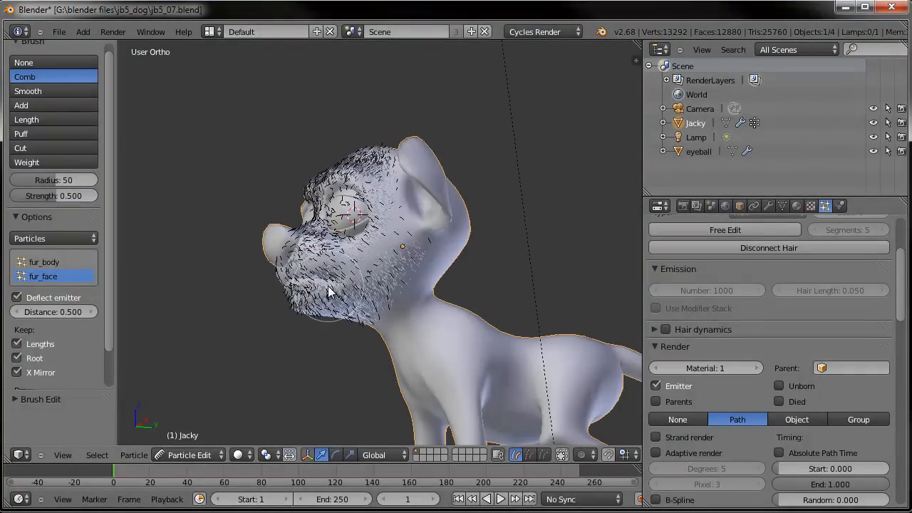
- Set the fur_face render material to 2 and enable Strand render
{"action": "left_click", "coordinate": [757, 369]}
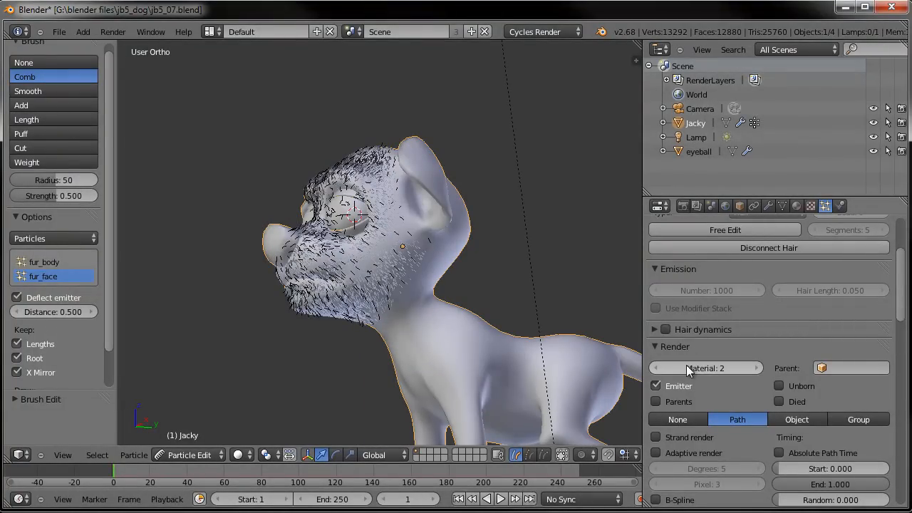
{"action": "left_click", "coordinate": [656, 438]}
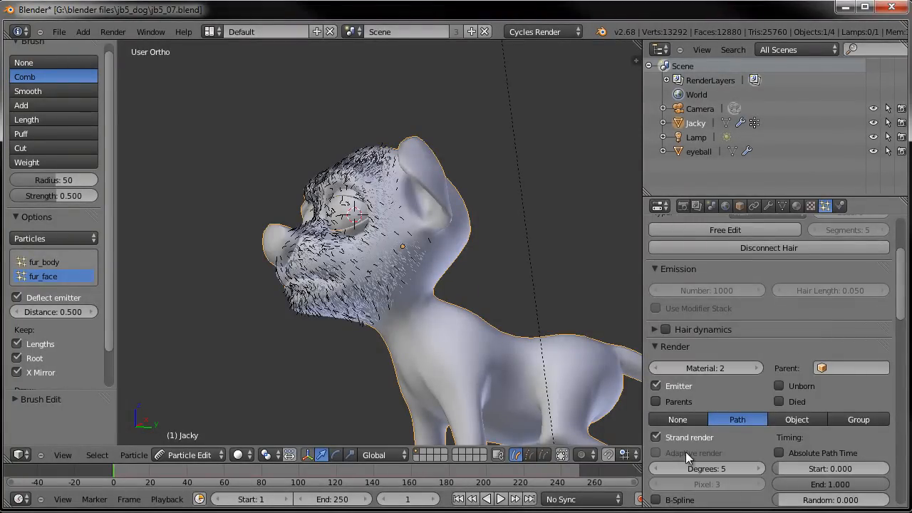
- Set the Cycles hair root thickness of fur_face to 0.35
{"action": "scroll", "coordinate": [680, 451], "scroll_direction": "down", "scroll_amount": 3}
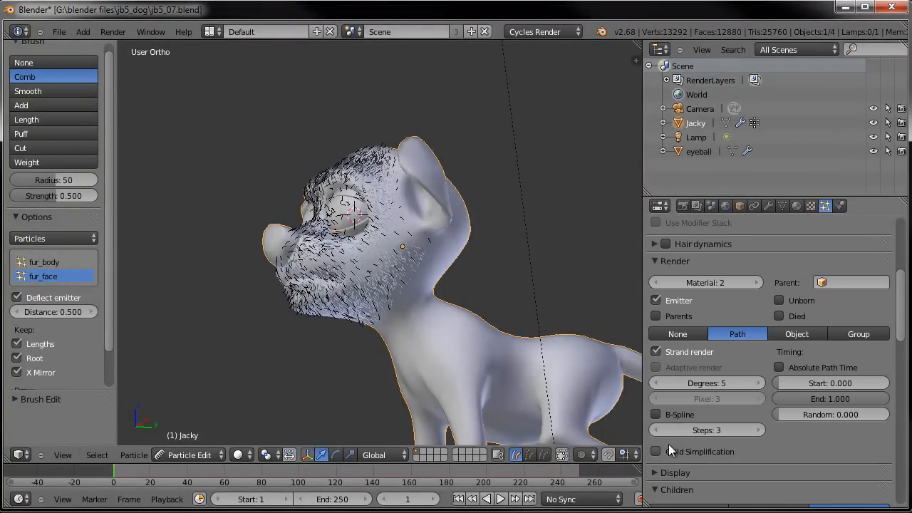
{"action": "left_click", "coordinate": [654, 259]}
{"action": "scroll", "coordinate": [654, 258], "scroll_direction": "down", "scroll_amount": 9}
{"action": "scroll", "coordinate": [701, 471], "scroll_direction": "down", "scroll_amount": 7}
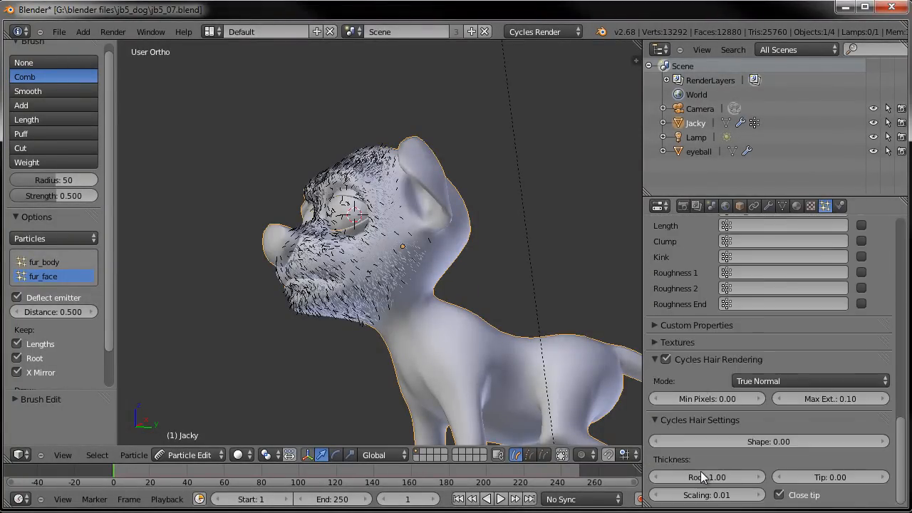
{"action": "left_click", "coordinate": [703, 477]}
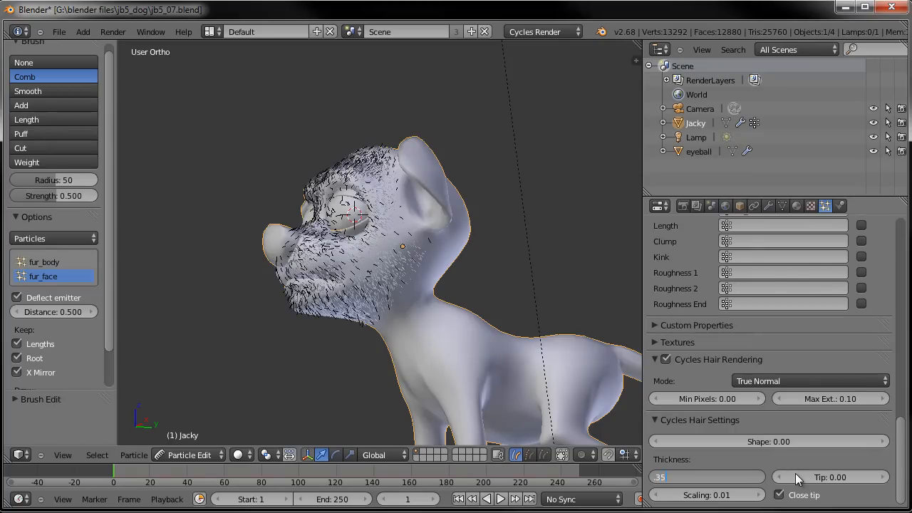
{"action": "key", "text": "Return"}
- Rename the ParticleSystem 2 modifier in the modifier stack to fur_face
{"action": "scroll", "coordinate": [729, 440], "scroll_direction": "up", "scroll_amount": 2}
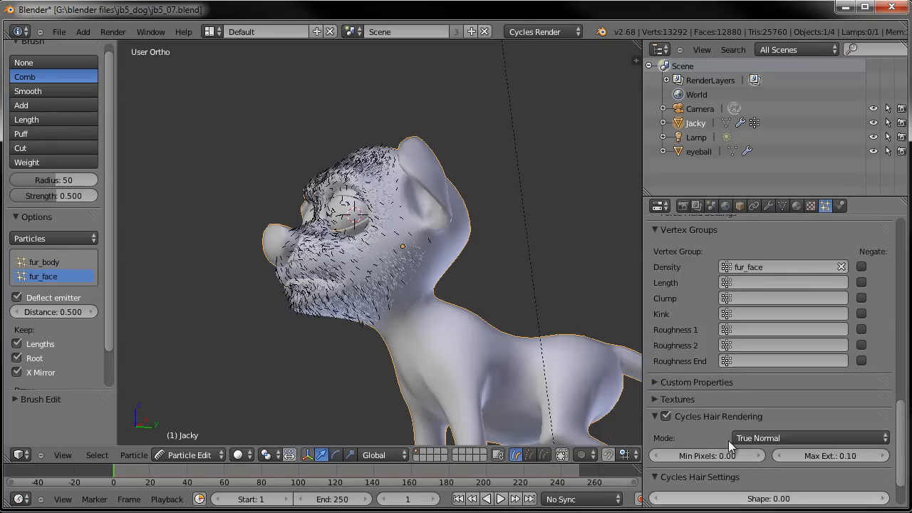
{"action": "scroll", "coordinate": [728, 440], "scroll_direction": "up", "scroll_amount": 1}
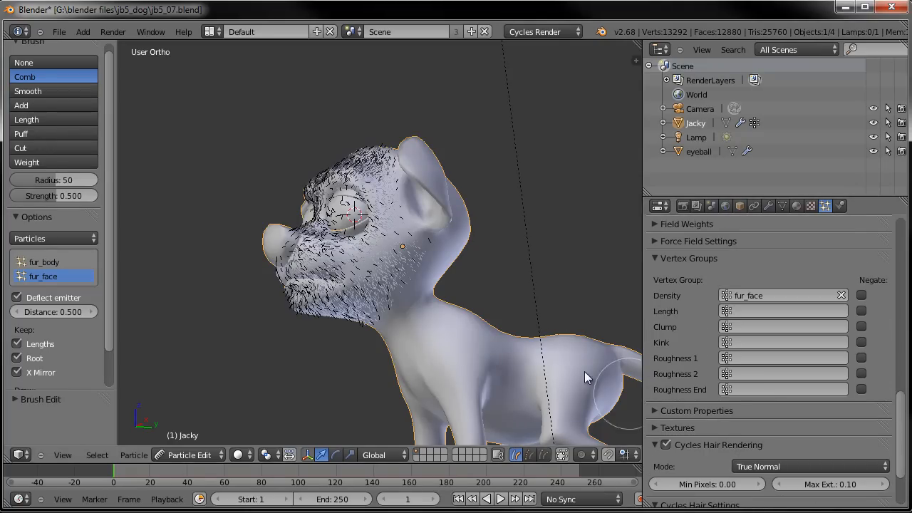
{"action": "scroll", "coordinate": [556, 369], "scroll_direction": "up", "scroll_amount": 3}
{"action": "scroll", "coordinate": [617, 331], "scroll_direction": "down", "scroll_amount": 2}
{"action": "scroll", "coordinate": [779, 295], "scroll_direction": "up", "scroll_amount": 11}
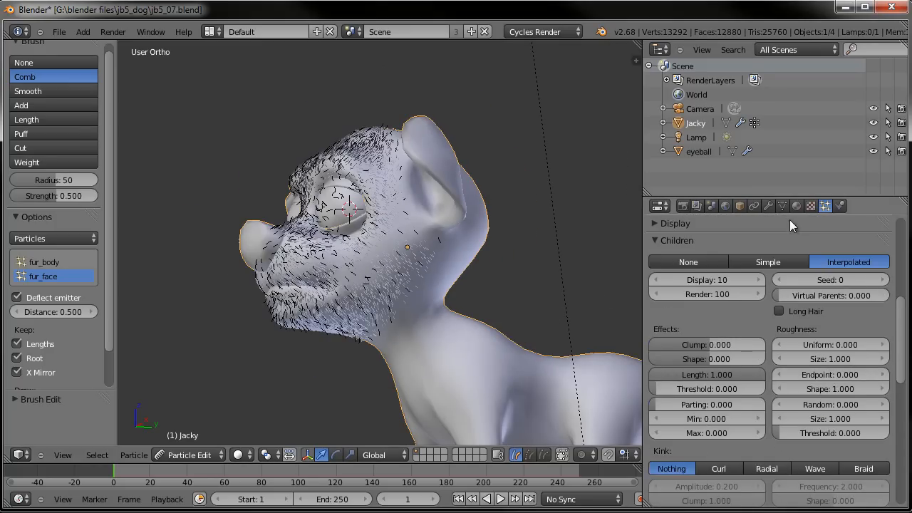
{"action": "left_click", "coordinate": [768, 205]}
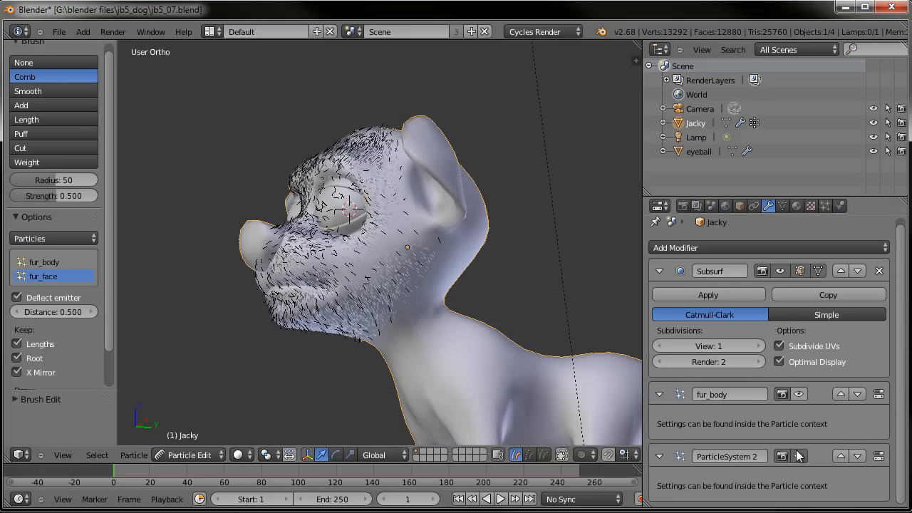
{"action": "left_click", "coordinate": [726, 457]}
{"action": "type", "text": "fur_face"}
- Return to the particle settings and choose the Length brush set to Grow
{"action": "middle_click_drag", "start_coordinate": [398, 230], "coordinate": [381, 240]}
{"action": "scroll", "coordinate": [396, 264], "scroll_direction": "up", "scroll_amount": 4}
{"action": "middle_click_drag", "start_coordinate": [441, 248], "coordinate": [399, 253]}
{"action": "left_click", "coordinate": [824, 205]}
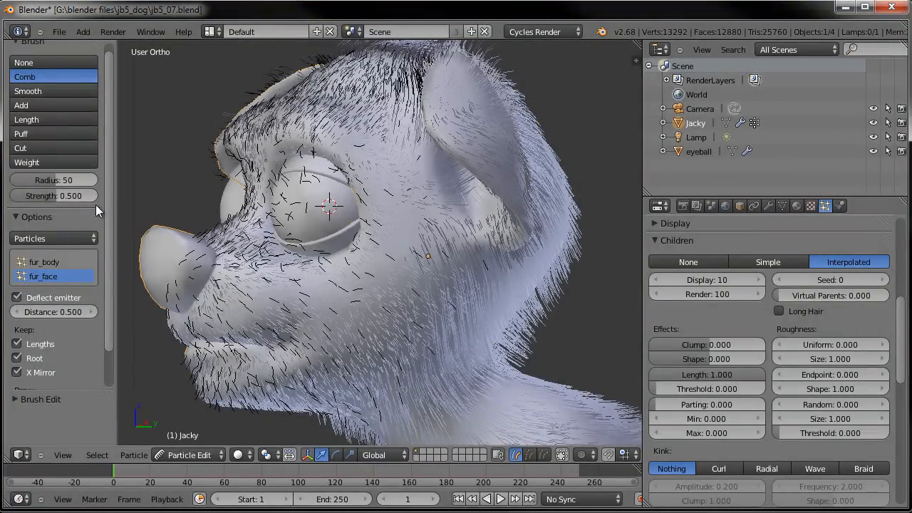
{"action": "left_click", "coordinate": [36, 119]}
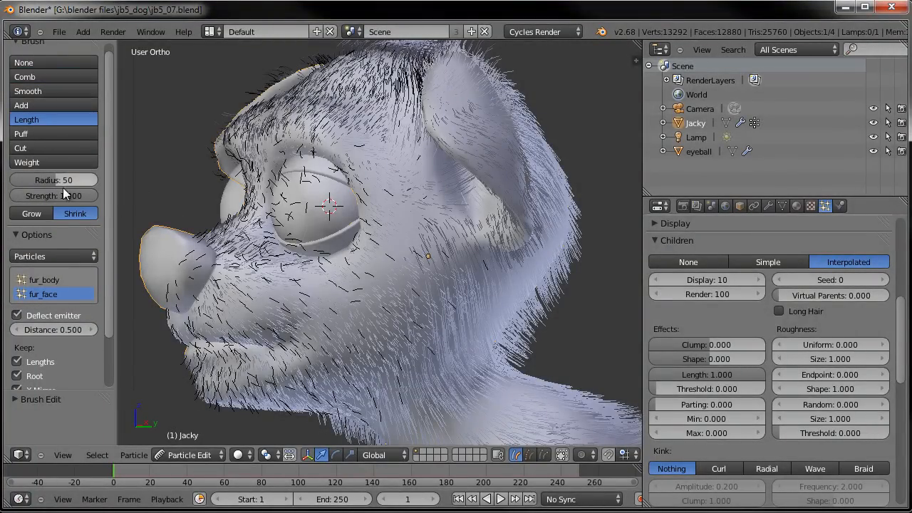
{"action": "left_click", "coordinate": [32, 214]}
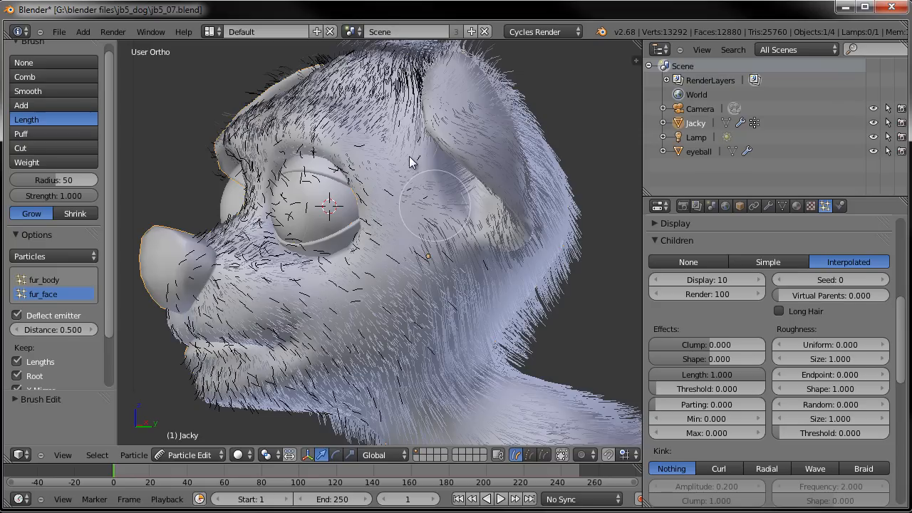
- Grow the fur_face hair length with strokes over the head, cheeks, neck and muzzle
{"action": "middle_click_drag", "start_coordinate": [405, 167], "coordinate": [428, 302]}
{"action": "middle_click_drag", "start_coordinate": [367, 230], "coordinate": [407, 166]}
{"action": "middle_click_drag", "start_coordinate": [370, 370], "coordinate": [364, 244], "text": "shift"}
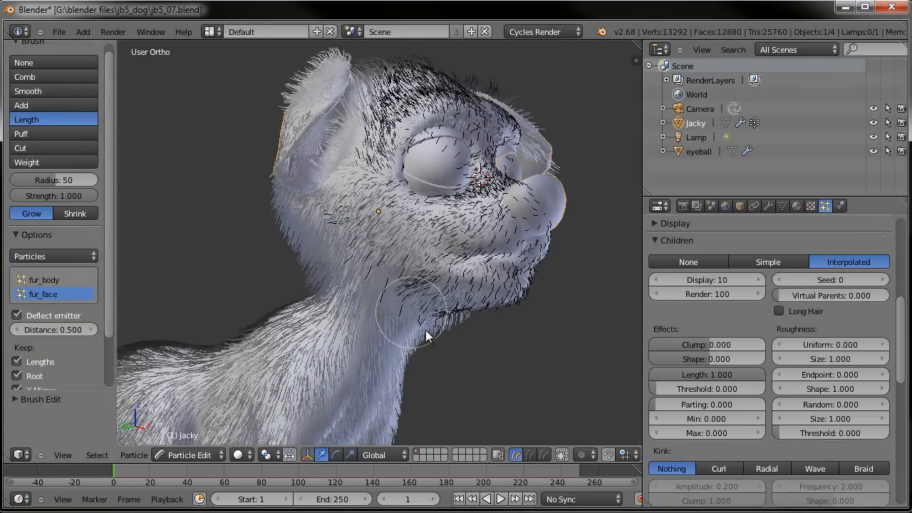
{"action": "middle_click_drag", "start_coordinate": [422, 298], "coordinate": [329, 287]}
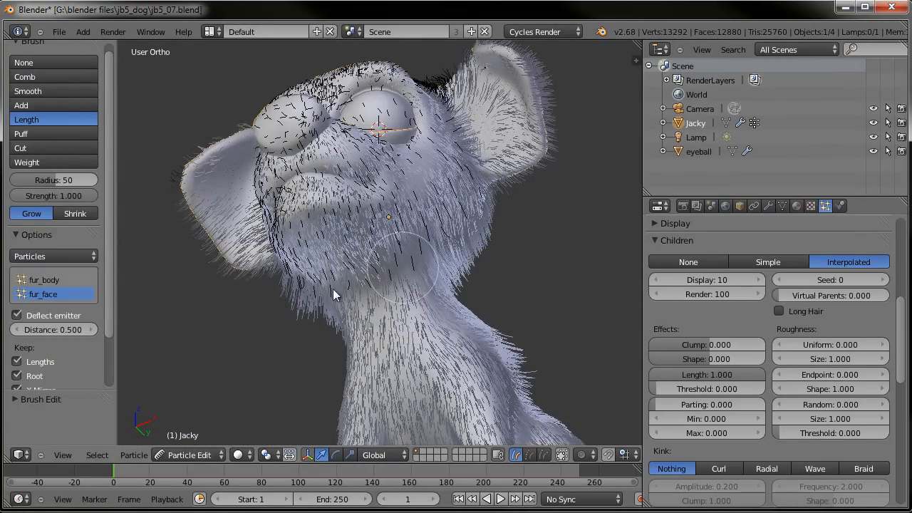
{"action": "mouse_move", "coordinate": [382, 302]}
{"action": "middle_mouse_down"}
{"action": "mouse_move", "coordinate": [490, 304]}
{"action": "mouse_move", "coordinate": [396, 271]}
{"action": "middle_mouse_up"}
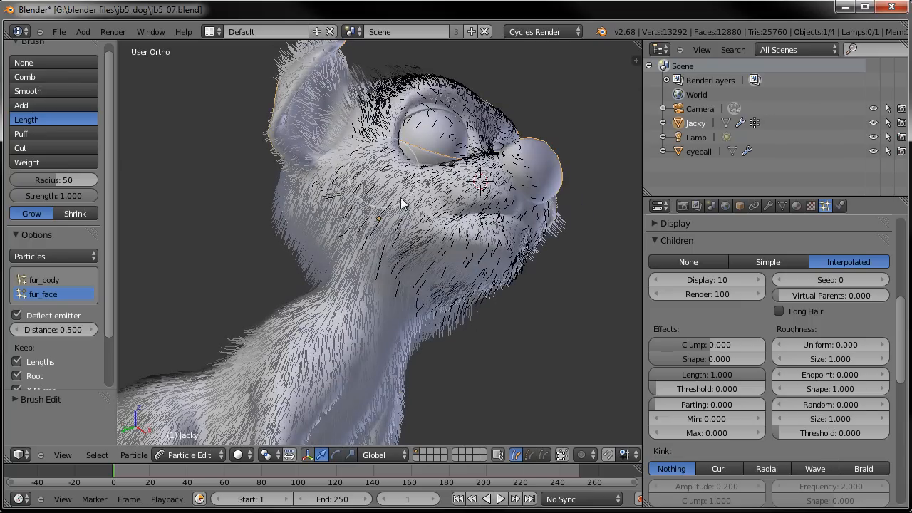
{"action": "middle_click_drag", "start_coordinate": [377, 134], "coordinate": [470, 150]}
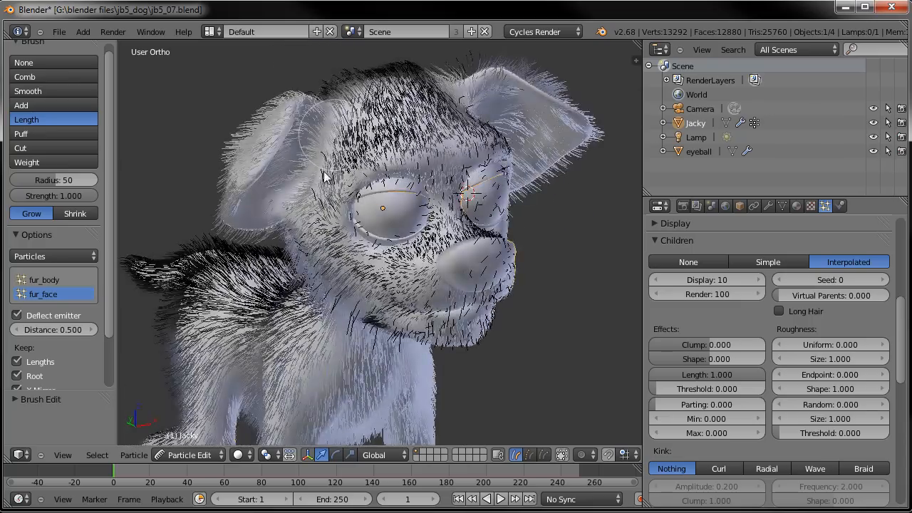
{"action": "mouse_move", "coordinate": [598, 186]}
{"action": "middle_mouse_down"}
{"action": "mouse_move", "coordinate": [454, 164]}
{"action": "mouse_move", "coordinate": [399, 189]}
{"action": "middle_mouse_up"}
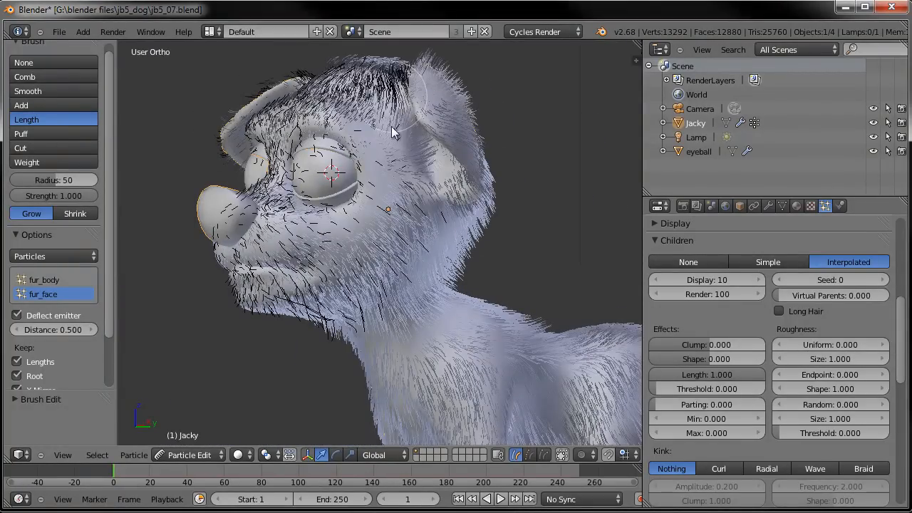
{"action": "mouse_move", "coordinate": [320, 246]}
{"action": "middle_mouse_down"}
{"action": "mouse_move", "coordinate": [363, 253]}
{"action": "mouse_move", "coordinate": [385, 208]}
{"action": "mouse_move", "coordinate": [449, 241]}
{"action": "mouse_move", "coordinate": [450, 227]}
{"action": "middle_mouse_up"}
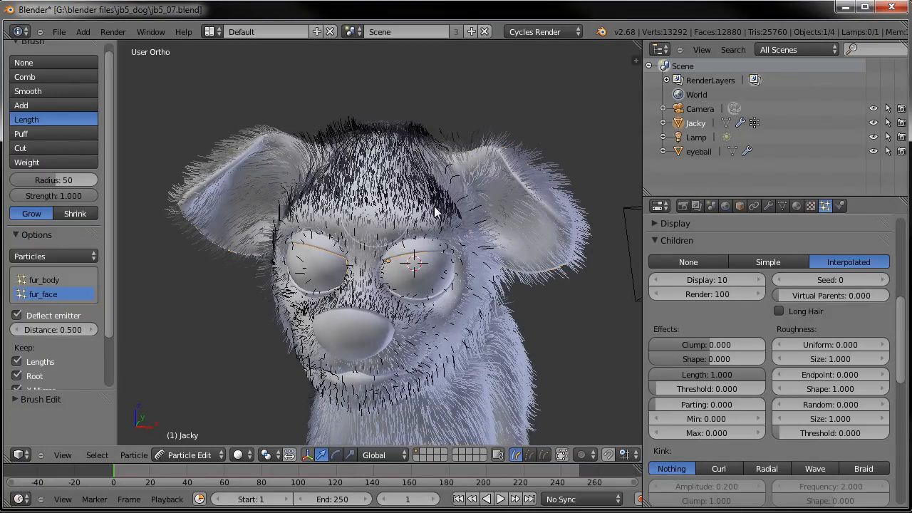
{"action": "middle_click_drag", "start_coordinate": [448, 210], "coordinate": [343, 227]}
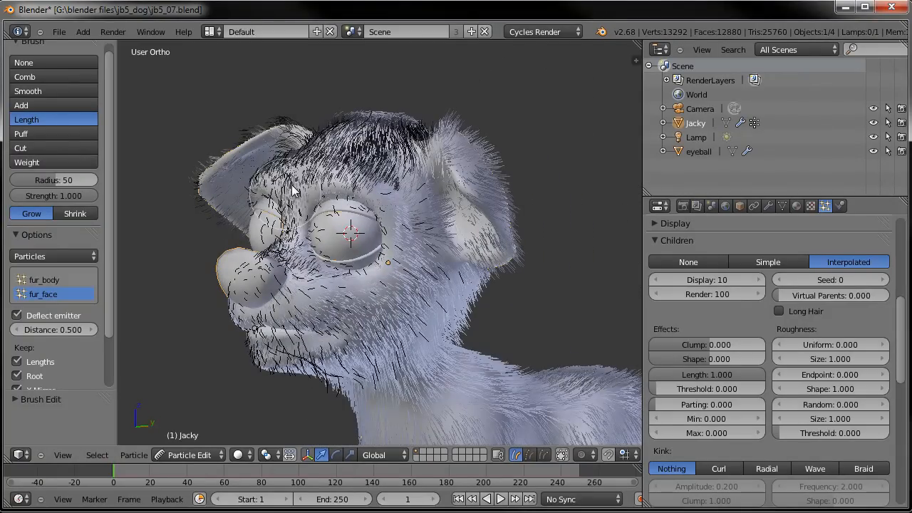
{"action": "mouse_move", "coordinate": [379, 201]}
{"action": "middle_mouse_down"}
{"action": "mouse_move", "coordinate": [485, 214]}
{"action": "mouse_move", "coordinate": [307, 203]}
{"action": "mouse_move", "coordinate": [317, 199]}
{"action": "middle_mouse_up"}
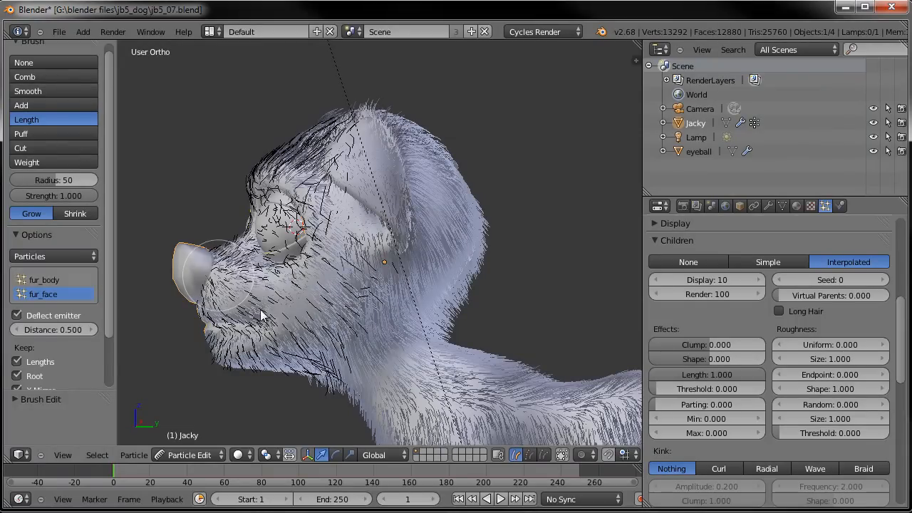
{"action": "middle_click_drag", "start_coordinate": [327, 267], "coordinate": [412, 258]}
- Select the fur_body particle system for editing
{"action": "scroll", "coordinate": [724, 316], "scroll_direction": "up", "scroll_amount": 8}
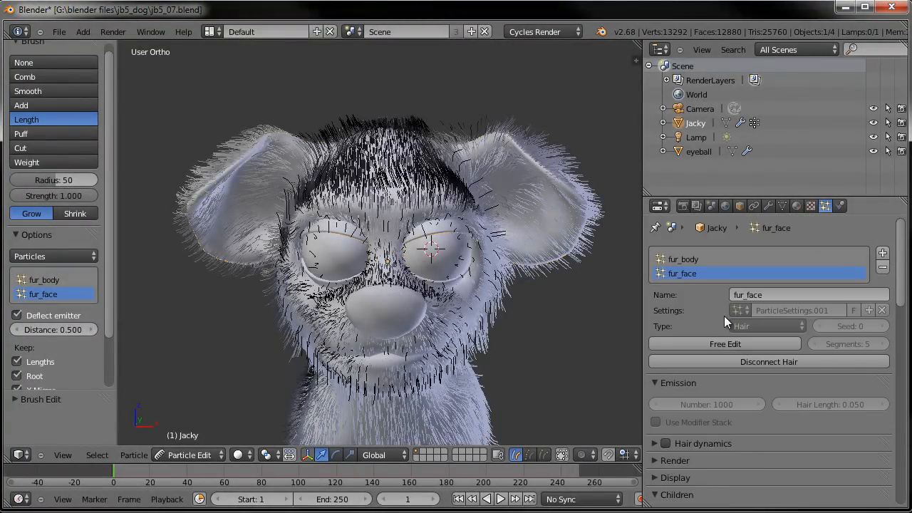
{"action": "middle_click_drag", "start_coordinate": [516, 257], "coordinate": [478, 252]}
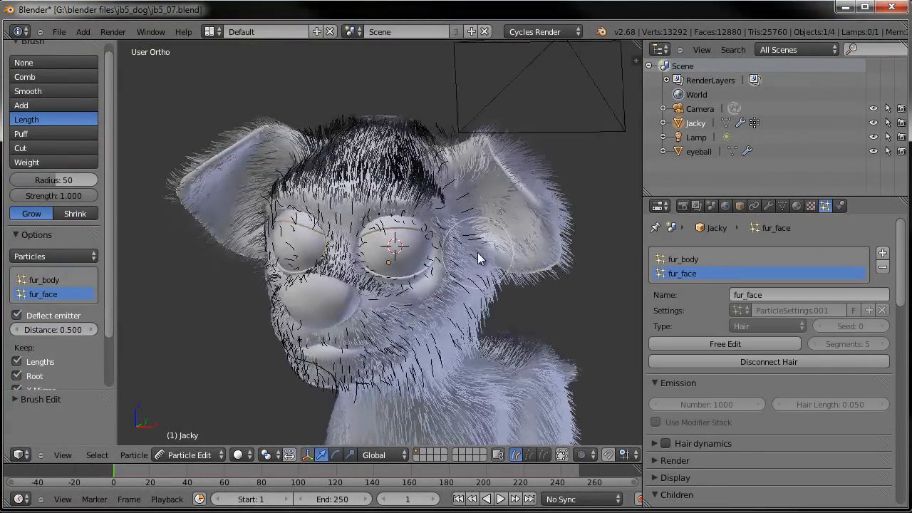
{"action": "left_click", "coordinate": [683, 259]}
{"action": "middle_click_drag", "start_coordinate": [389, 216], "coordinate": [489, 220]}
{"action": "scroll", "coordinate": [56, 118], "scroll_direction": "up", "scroll_amount": 1}
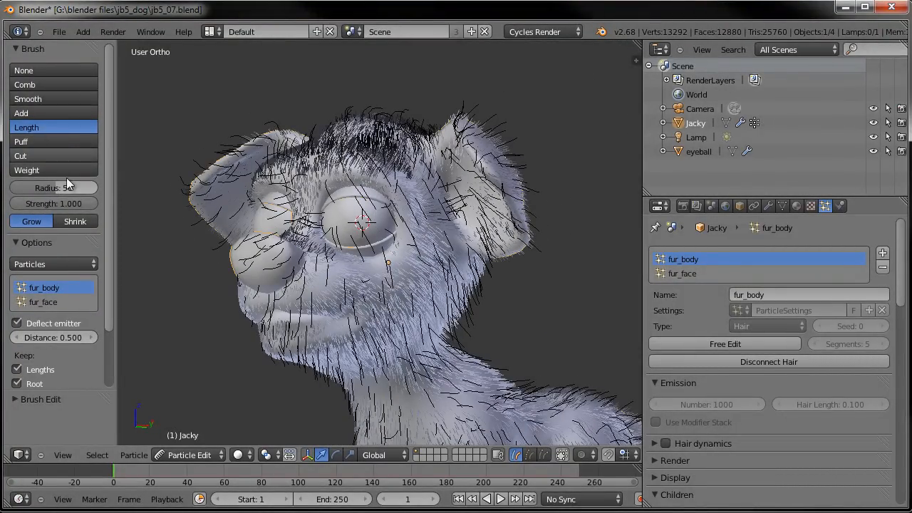
- Lengthen the fur_body hairs with Grow strokes over the top of the head, undoing one stroke
{"action": "scroll", "coordinate": [417, 228], "scroll_direction": "up", "scroll_amount": 2}
{"action": "mouse_move", "coordinate": [475, 191]}
{"action": "left_mouse_down"}
{"action": "mouse_move", "coordinate": [476, 179]}
{"action": "mouse_move", "coordinate": [490, 200]}
{"action": "mouse_move", "coordinate": [480, 188]}
{"action": "mouse_move", "coordinate": [343, 200]}
{"action": "left_mouse_up"}
{"action": "mouse_move", "coordinate": [343, 201]}
{"action": "middle_mouse_down"}
{"action": "mouse_move", "coordinate": [308, 192]}
{"action": "mouse_move", "coordinate": [318, 191]}
{"action": "middle_mouse_up"}
{"action": "mouse_move", "coordinate": [326, 171]}
{"action": "left_mouse_down"}
{"action": "mouse_move", "coordinate": [335, 167]}
{"action": "mouse_move", "coordinate": [329, 191]}
{"action": "left_mouse_up"}
{"action": "mouse_move", "coordinate": [330, 191]}
{"action": "middle_mouse_down"}
{"action": "mouse_move", "coordinate": [381, 221]}
{"action": "mouse_move", "coordinate": [382, 238]}
{"action": "middle_mouse_up"}
{"action": "key", "text": "ctrl+z"}
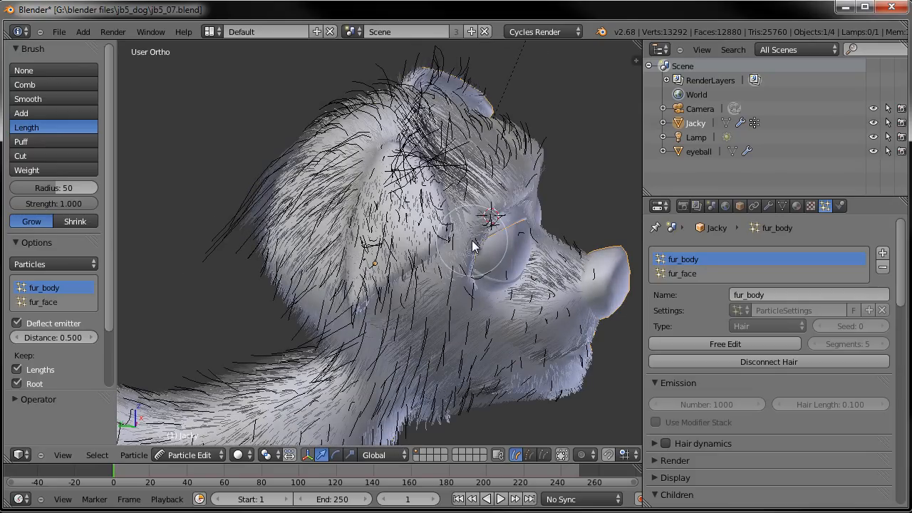
{"action": "mouse_move", "coordinate": [498, 251]}
{"action": "middle_mouse_down"}
{"action": "mouse_move", "coordinate": [472, 251]}
{"action": "mouse_move", "coordinate": [431, 163]}
{"action": "mouse_move", "coordinate": [536, 258]}
{"action": "mouse_move", "coordinate": [516, 237]}
{"action": "middle_mouse_up"}
- Switch to the Cut brush and trim overly long fur_body hairs on the head and neck
{"action": "left_click", "coordinate": [53, 155]}
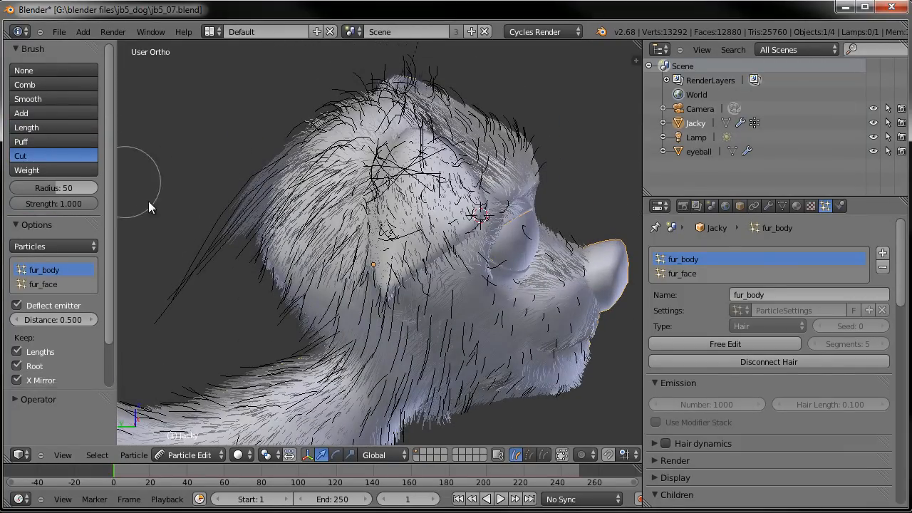
{"action": "mouse_move", "coordinate": [175, 296]}
{"action": "left_mouse_down"}
{"action": "mouse_move", "coordinate": [215, 184]}
{"action": "mouse_move", "coordinate": [216, 232]}
{"action": "mouse_move", "coordinate": [236, 163]}
{"action": "left_mouse_up"}
{"action": "mouse_move", "coordinate": [237, 163]}
{"action": "middle_mouse_down"}
{"action": "mouse_move", "coordinate": [245, 320]}
{"action": "mouse_move", "coordinate": [442, 320]}
{"action": "mouse_move", "coordinate": [542, 300]}
{"action": "mouse_move", "coordinate": [532, 313]}
{"action": "middle_mouse_up"}
{"action": "scroll", "coordinate": [531, 313], "scroll_direction": "up", "scroll_amount": 2}
{"action": "middle_click_drag", "start_coordinate": [413, 312], "coordinate": [461, 246]}
- Return from Particle Edit to Object Mode and save the file
{"action": "left_click", "coordinate": [178, 455]}
{"action": "left_click", "coordinate": [190, 442]}
{"action": "scroll", "coordinate": [449, 285], "scroll_direction": "down", "scroll_amount": 3}
{"action": "key", "text": "ctrl+s"}
- Switch to the camera view, save again, and render a test image of the furry dog
{"action": "left_click", "coordinate": [461, 242]}
{"action": "key", "text": "KP_0"}
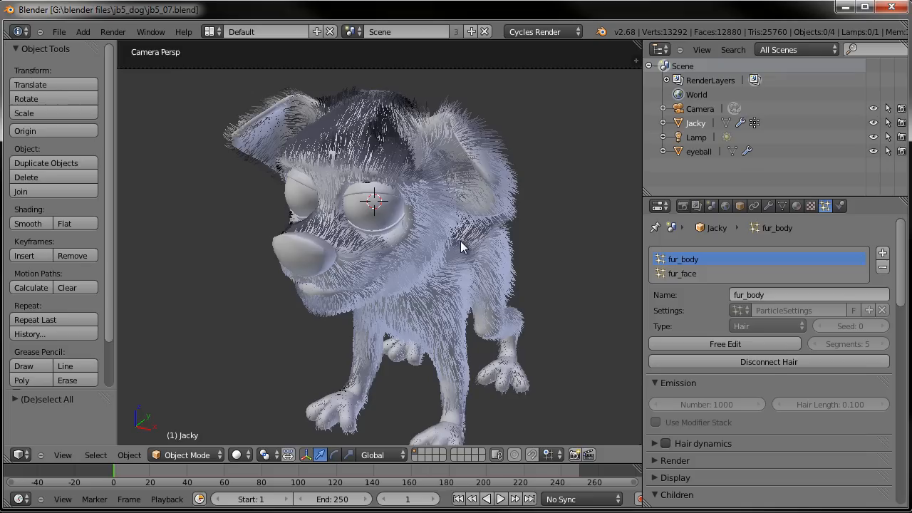
{"action": "scroll", "coordinate": [461, 241], "scroll_direction": "down", "scroll_amount": 2}
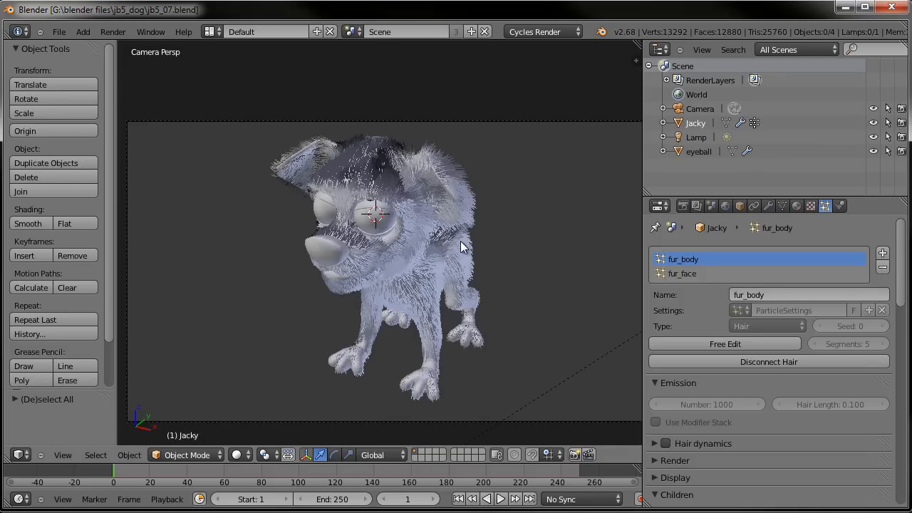
{"action": "scroll", "coordinate": [456, 242], "scroll_direction": "up", "scroll_amount": 1}
{"action": "key", "text": "ctrl+s"}
{"action": "left_click", "coordinate": [445, 234]}
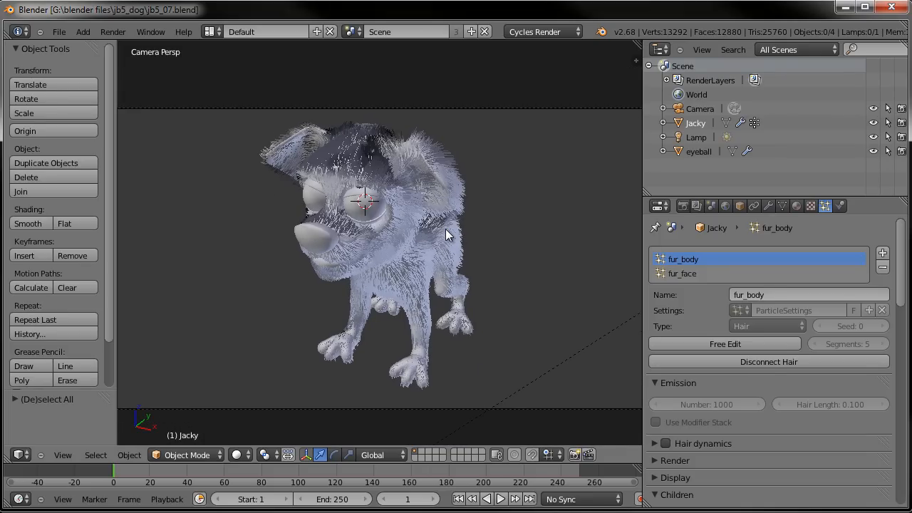
{"action": "key", "text": "F12"}
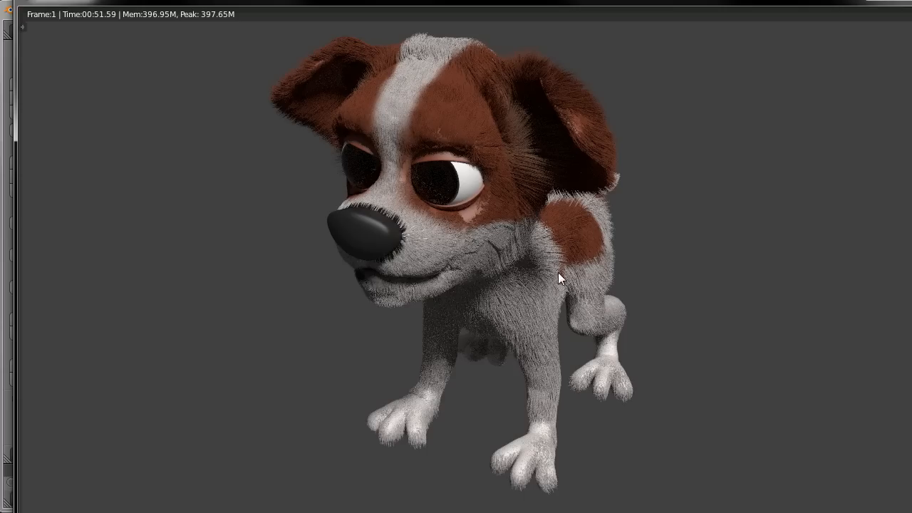
{"action": "key", "text": "Escape"}
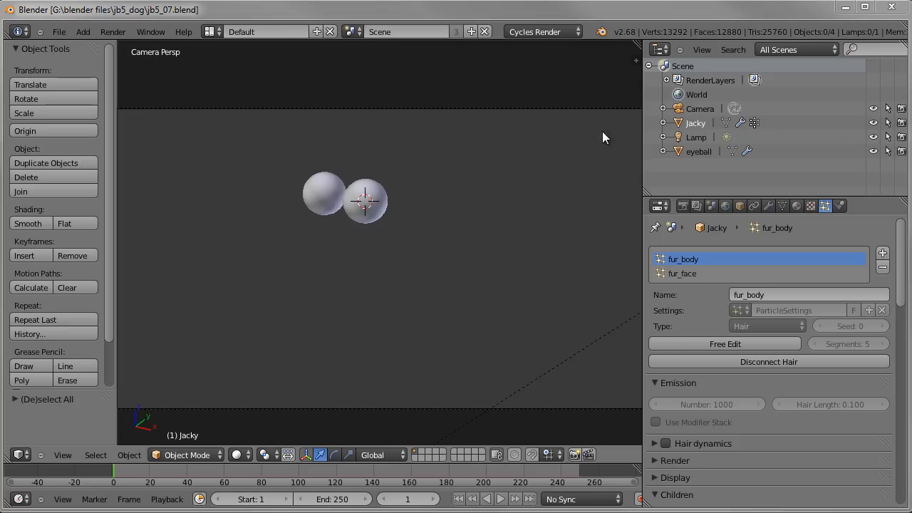
- Inspect the Cycles hair thickness settings of the fur_body and fur_face particle systems
{"action": "key", "text": "g"}
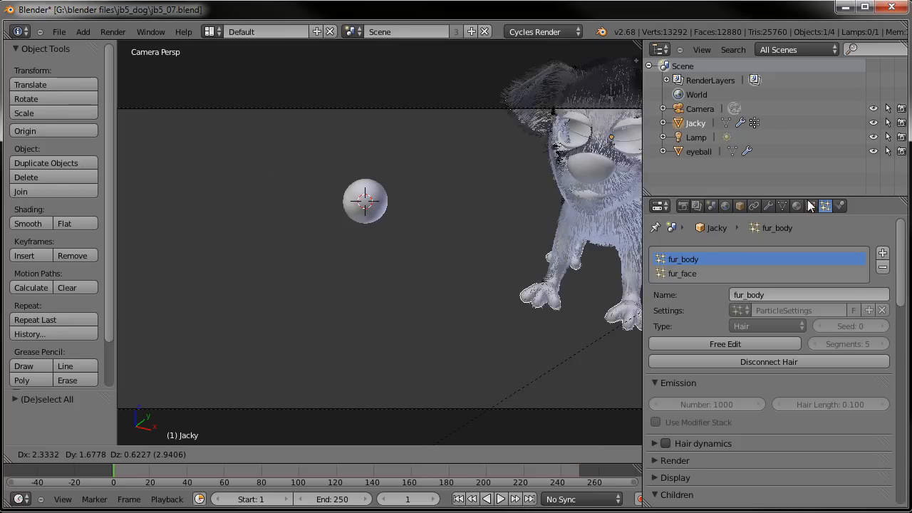
{"action": "right_click", "coordinate": [515, 231]}
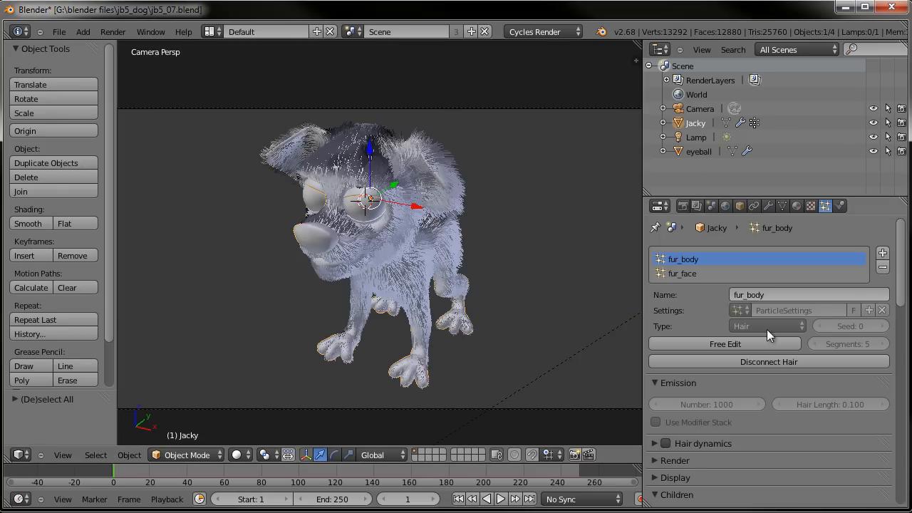
{"action": "scroll", "coordinate": [713, 385], "scroll_direction": "down", "scroll_amount": 8}
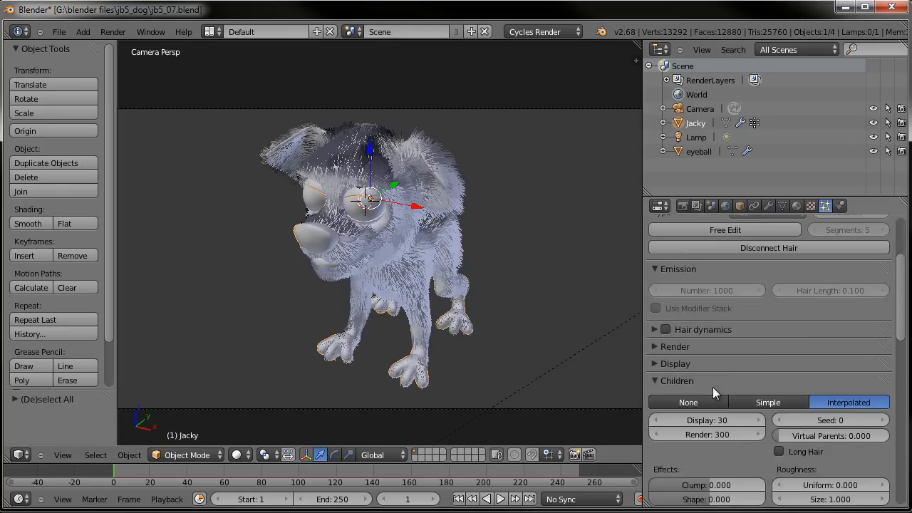
{"action": "left_click", "coordinate": [663, 297]}
{"action": "left_click", "coordinate": [661, 346]}
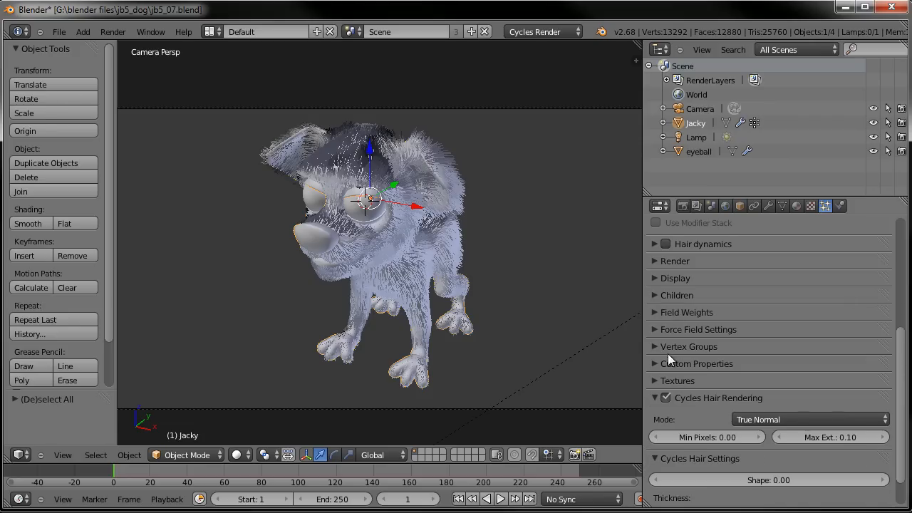
{"action": "scroll", "coordinate": [706, 406], "scroll_direction": "down", "scroll_amount": 2}
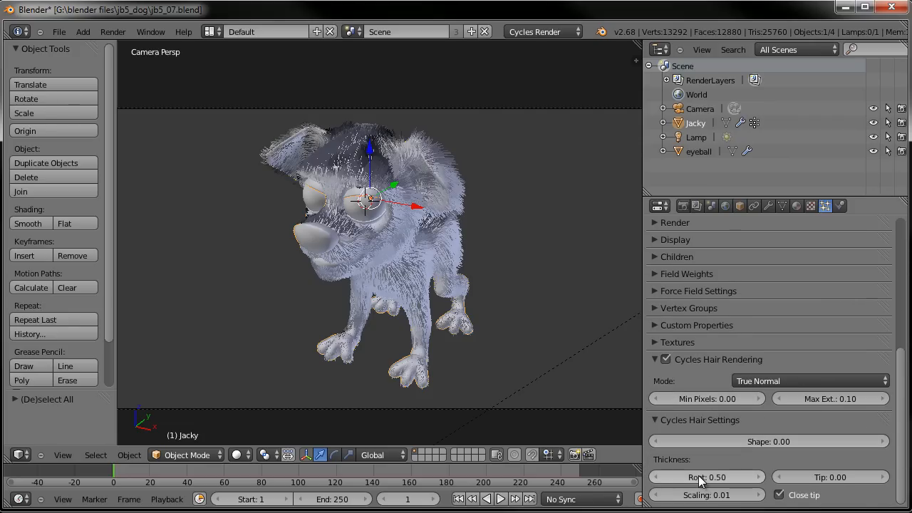
{"action": "scroll", "coordinate": [725, 482], "scroll_direction": "up", "scroll_amount": 7}
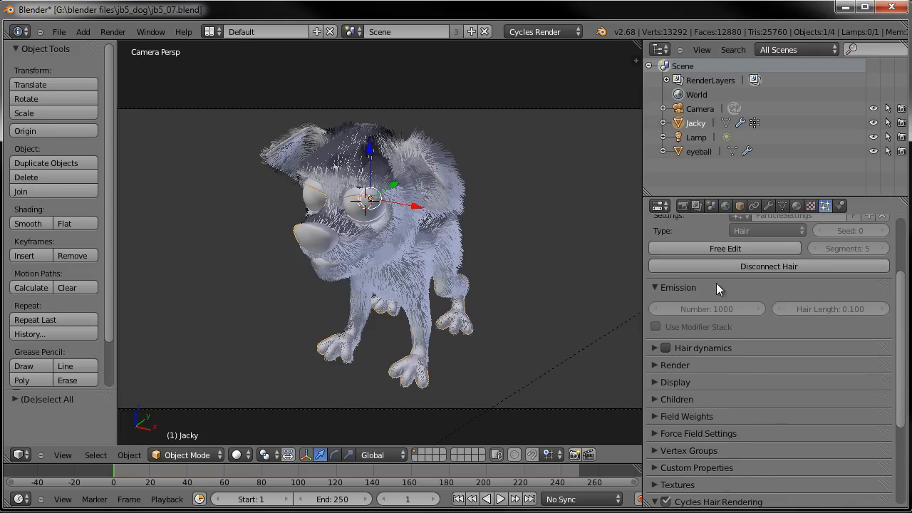
{"action": "scroll", "coordinate": [717, 283], "scroll_direction": "up", "scroll_amount": 5}
{"action": "left_click", "coordinate": [696, 273]}
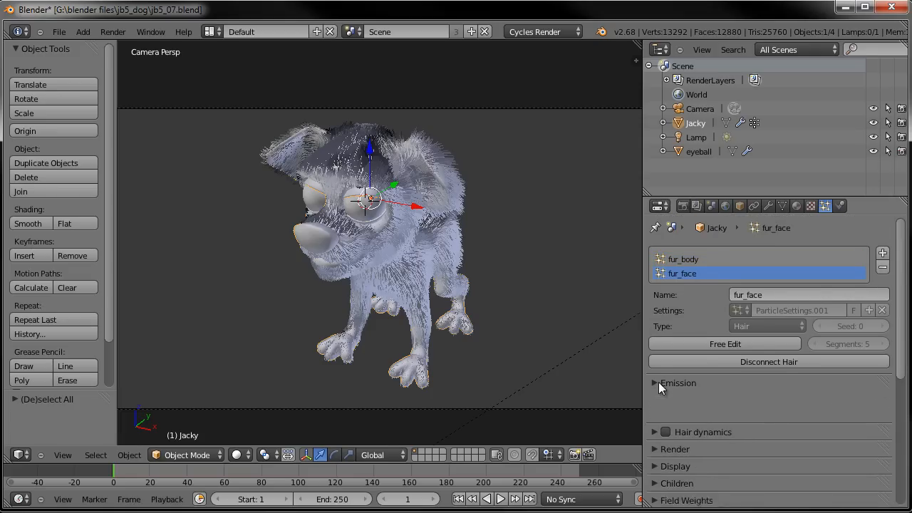
{"action": "scroll", "coordinate": [663, 390], "scroll_direction": "down", "scroll_amount": 8}
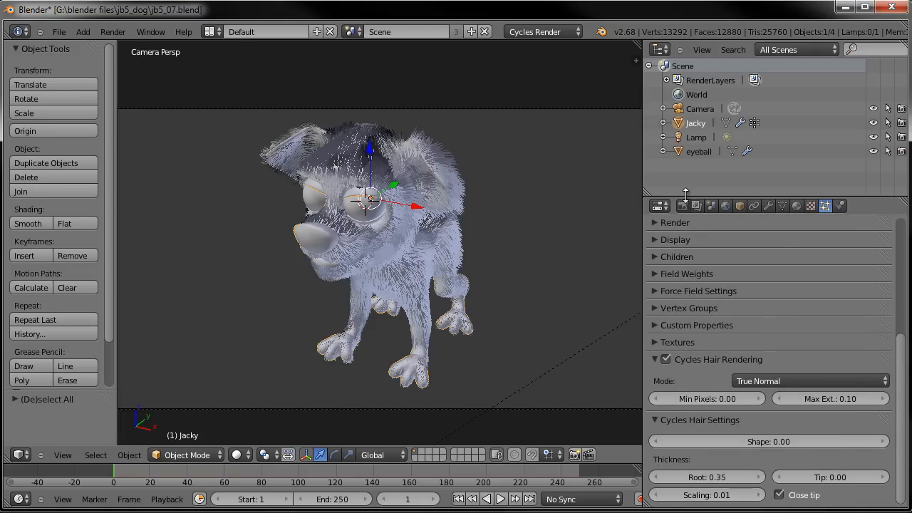
{"action": "scroll", "coordinate": [720, 271], "scroll_direction": "up", "scroll_amount": 8}
- Select fur_body and set its Cycles hair root thickness to 0.35
{"action": "left_click", "coordinate": [706, 260]}
{"action": "scroll", "coordinate": [739, 341], "scroll_direction": "down", "scroll_amount": 5}
{"action": "scroll", "coordinate": [739, 341], "scroll_direction": "down", "scroll_amount": 3}
{"action": "left_click", "coordinate": [720, 478]}
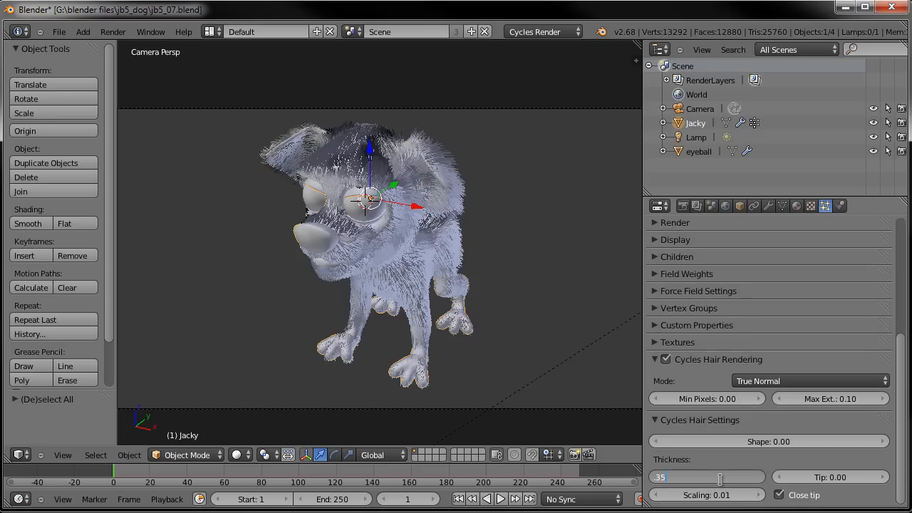
{"action": "key", "text": "Return"}
- Zoom in on the muzzle in Edit Mode and select the fur_face vertex group to check its extent
{"action": "scroll", "coordinate": [502, 212], "scroll_direction": "up", "scroll_amount": 3}
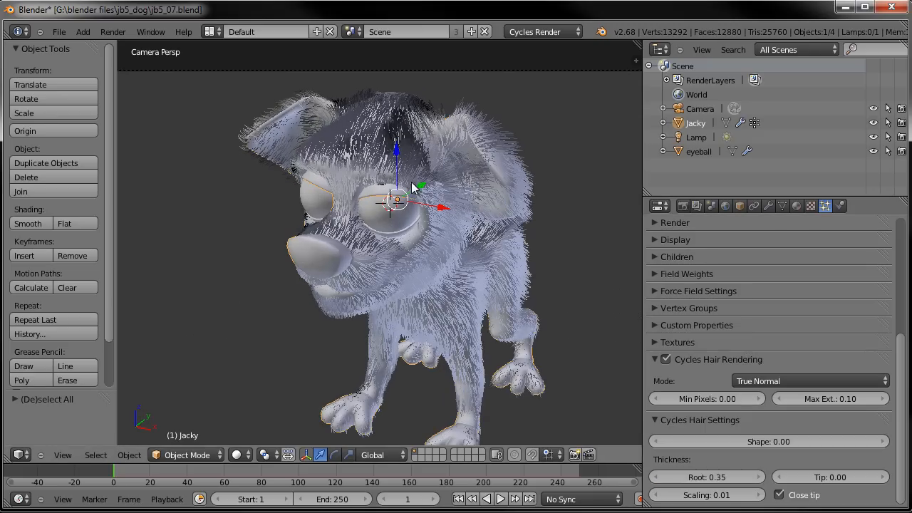
{"action": "middle_click_drag", "start_coordinate": [451, 215], "coordinate": [412, 242]}
{"action": "scroll", "coordinate": [382, 209], "scroll_direction": "up", "scroll_amount": 4}
{"action": "middle_click_drag", "start_coordinate": [412, 243], "coordinate": [373, 225]}
{"action": "scroll", "coordinate": [372, 230], "scroll_direction": "up", "scroll_amount": 3}
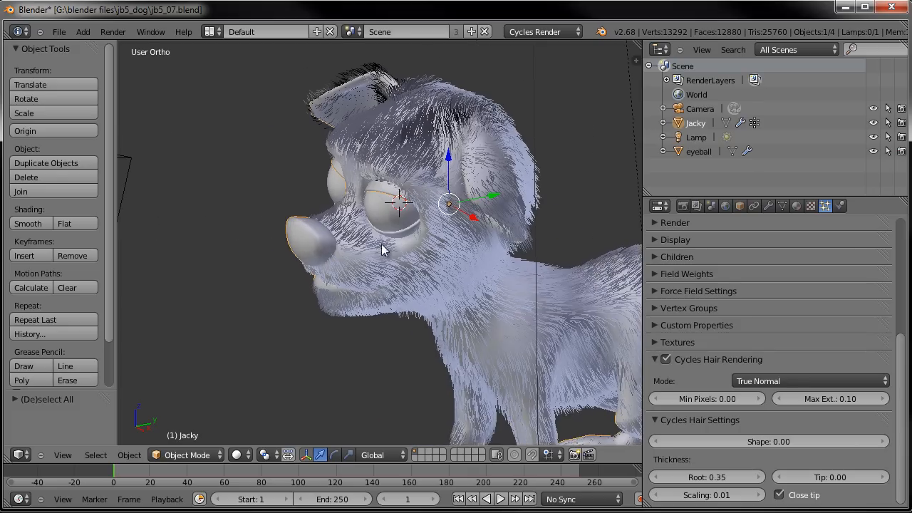
{"action": "scroll", "coordinate": [354, 237], "scroll_direction": "up", "scroll_amount": 4}
{"action": "middle_click_drag", "start_coordinate": [317, 204], "coordinate": [337, 222]}
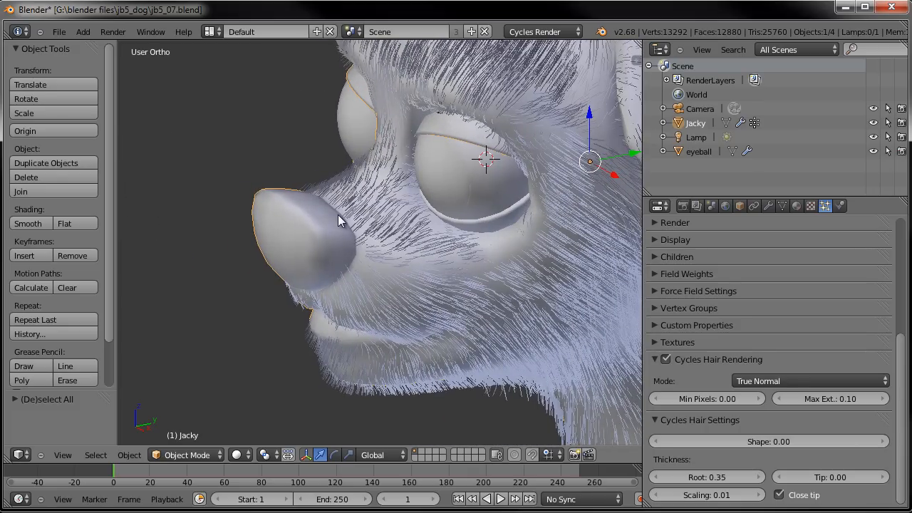
{"action": "key", "text": "Tab"}
{"action": "scroll", "coordinate": [321, 195], "scroll_direction": "up", "scroll_amount": 4}
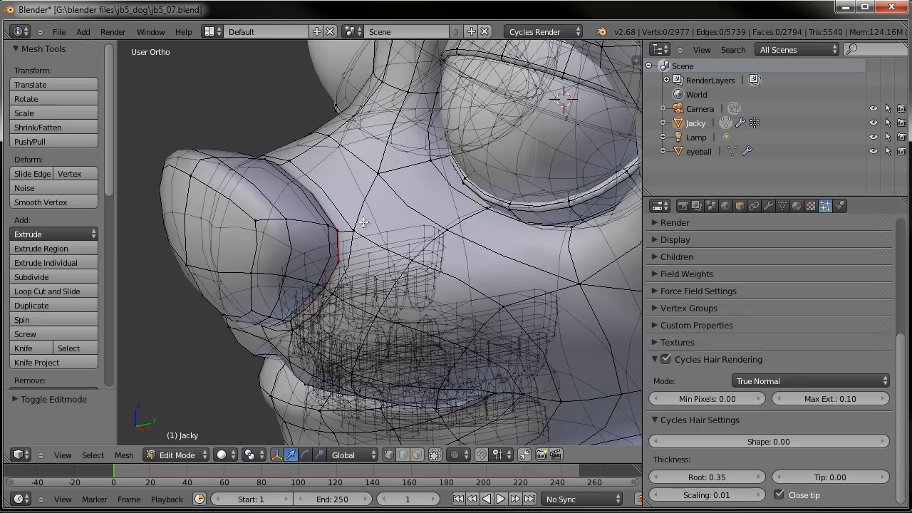
{"action": "middle_click_drag", "start_coordinate": [322, 194], "coordinate": [428, 214]}
{"action": "left_click", "coordinate": [782, 206]}
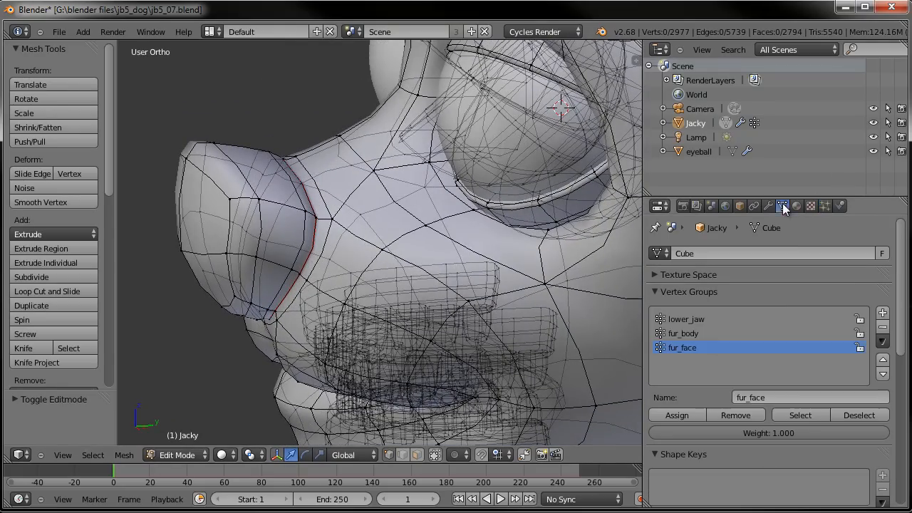
{"action": "left_click", "coordinate": [798, 416]}
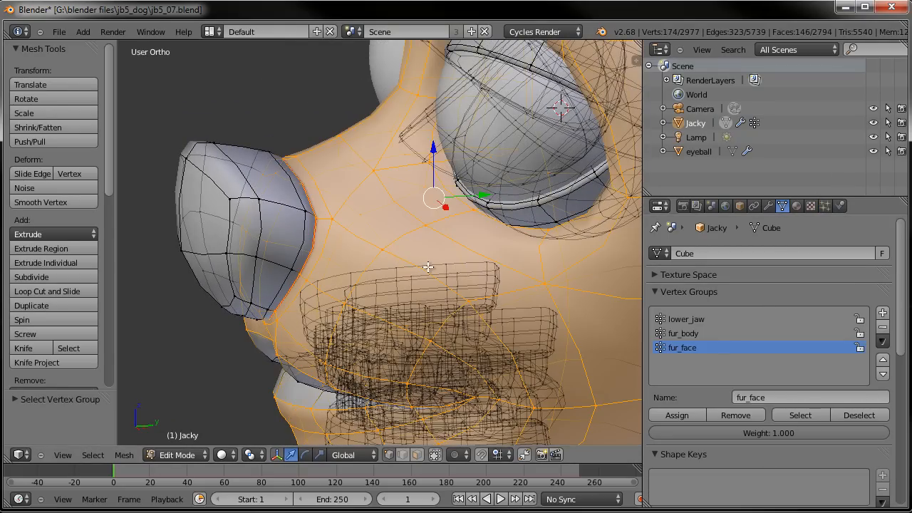
- Select the vertex loop bordering the nose, remove it from the fur_face group, and leave Edit Mode
{"action": "right_click", "coordinate": [307, 205], "text": "alt"}
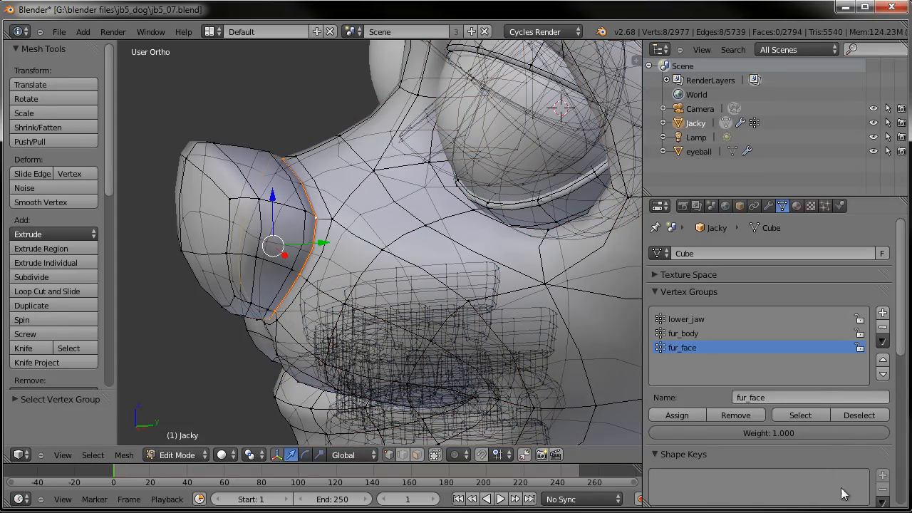
{"action": "left_click", "coordinate": [741, 415]}
{"action": "key", "text": "Tab"}
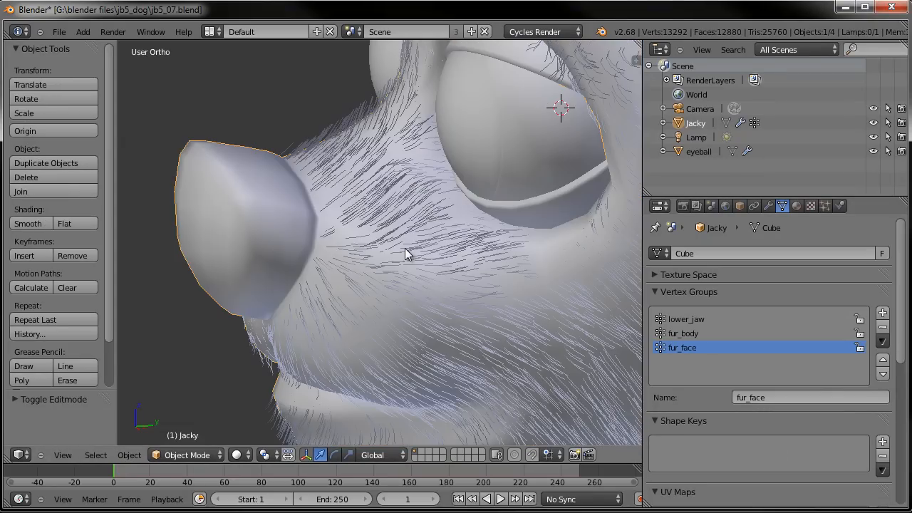
- Enter Particle Edit mode with the fur_body particle system active
{"action": "scroll", "coordinate": [405, 248], "scroll_direction": "down", "scroll_amount": 4}
{"action": "middle_click_drag", "start_coordinate": [405, 248], "coordinate": [367, 146]}
{"action": "left_click", "coordinate": [715, 332]}
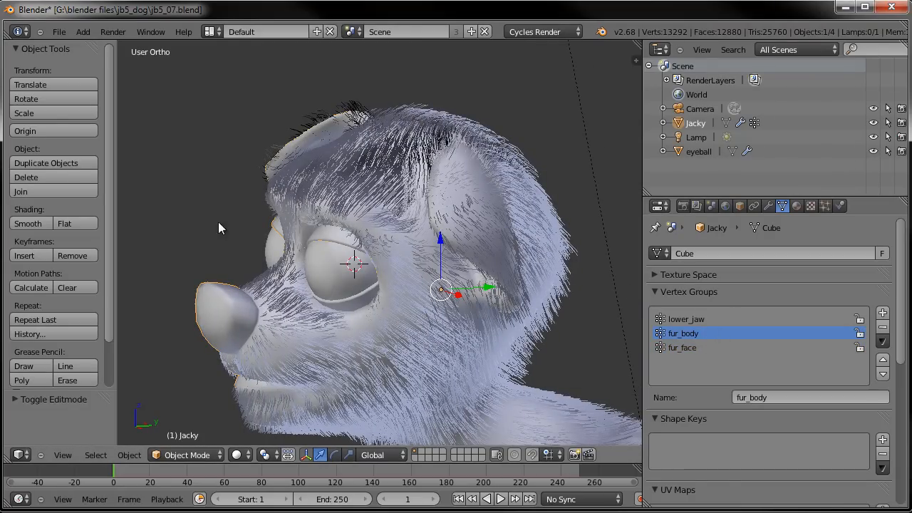
{"action": "left_click", "coordinate": [826, 206]}
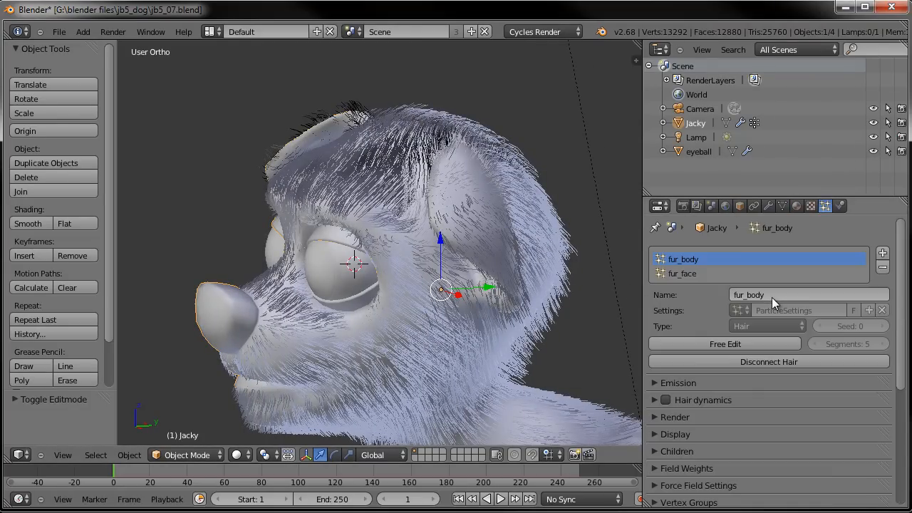
{"action": "left_click", "coordinate": [187, 455]}
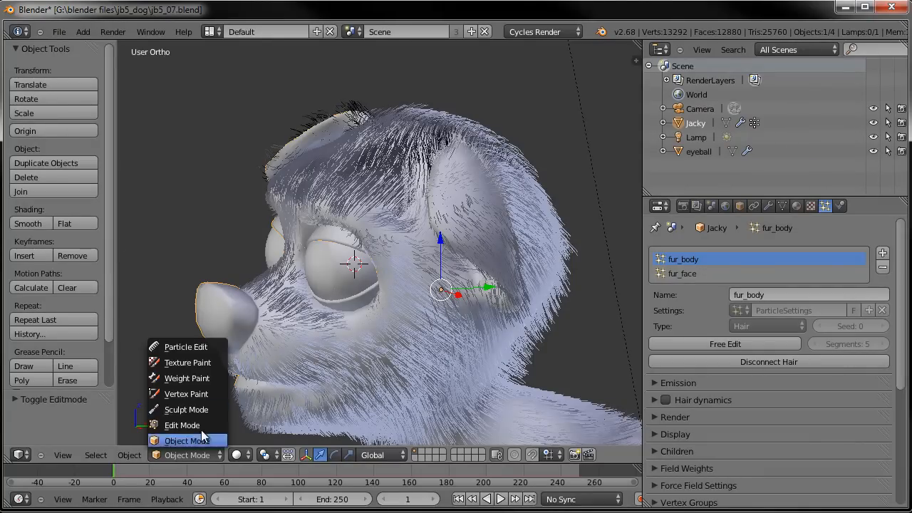
{"action": "left_click", "coordinate": [211, 349]}
- Shorten fur_body hairs with Length brush Shrink strokes across the head
{"action": "mouse_move", "coordinate": [374, 169]}
{"action": "middle_mouse_down"}
{"action": "mouse_move", "coordinate": [381, 176]}
{"action": "mouse_move", "coordinate": [372, 184]}
{"action": "middle_mouse_up"}
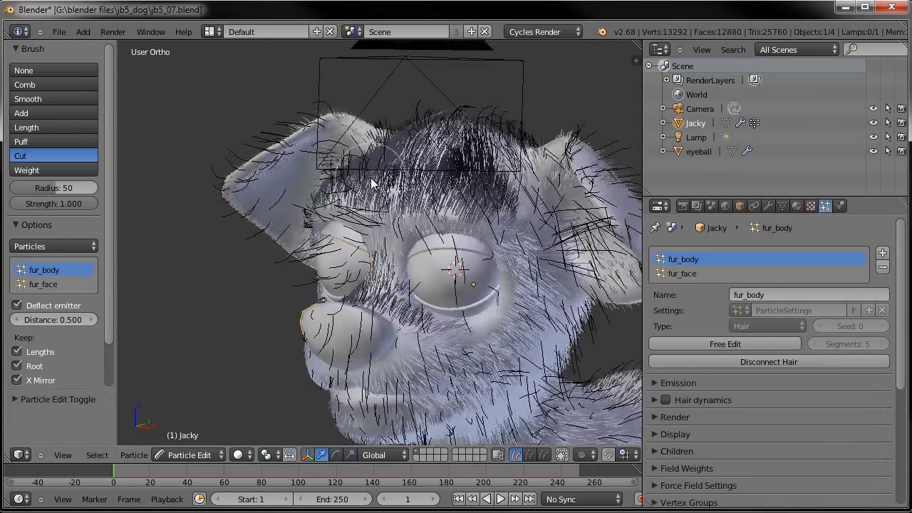
{"action": "left_click", "coordinate": [40, 128]}
{"action": "middle_click_drag", "start_coordinate": [450, 194], "coordinate": [521, 241]}
{"action": "mouse_move", "coordinate": [431, 190]}
{"action": "left_mouse_down"}
{"action": "mouse_move", "coordinate": [454, 230]}
{"action": "mouse_move", "coordinate": [444, 183]}
{"action": "mouse_move", "coordinate": [459, 230]}
{"action": "mouse_move", "coordinate": [466, 223]}
{"action": "left_mouse_up"}
{"action": "middle_click_drag", "start_coordinate": [465, 223], "coordinate": [356, 243]}
- Set the fur_body children display amount to 50
{"action": "scroll", "coordinate": [69, 370], "scroll_direction": "down", "scroll_amount": 3}
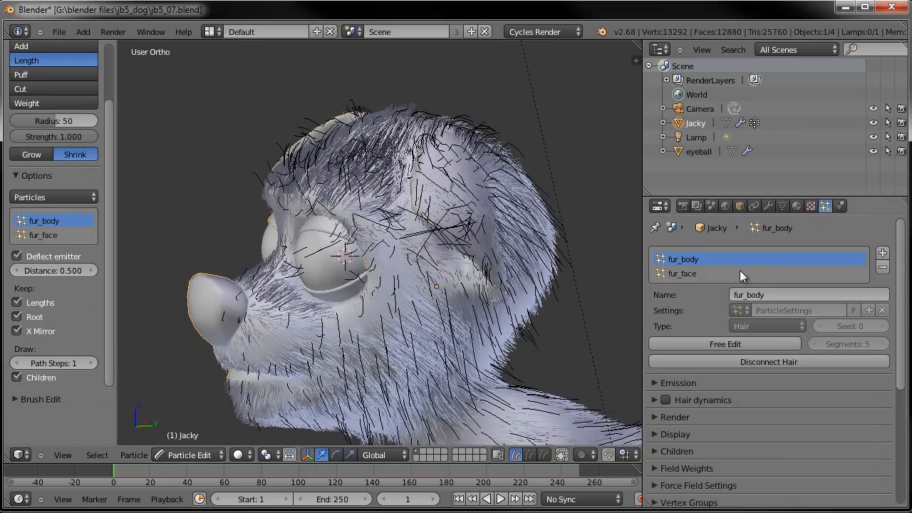
{"action": "scroll", "coordinate": [709, 385], "scroll_direction": "down", "scroll_amount": 5}
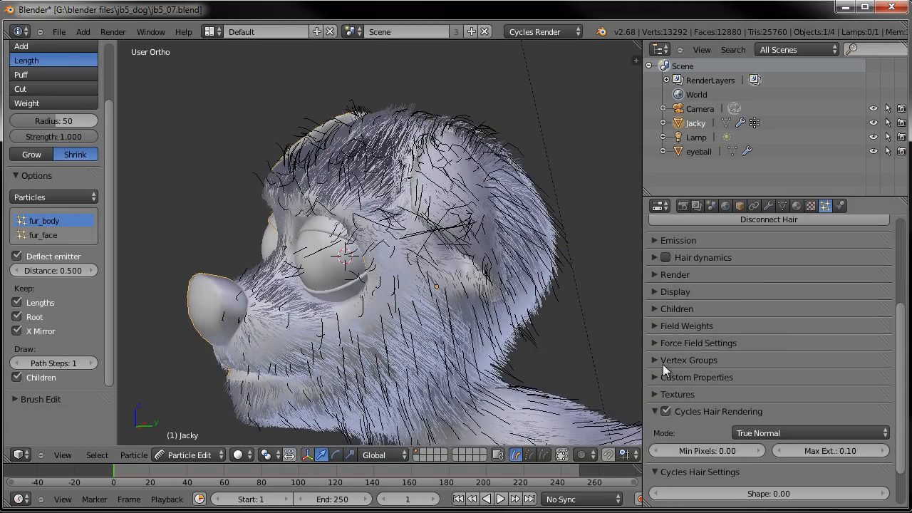
{"action": "left_click", "coordinate": [655, 309]}
{"action": "left_click", "coordinate": [708, 348]}
{"action": "type", "text": "50"}
{"action": "key", "text": "Return"}
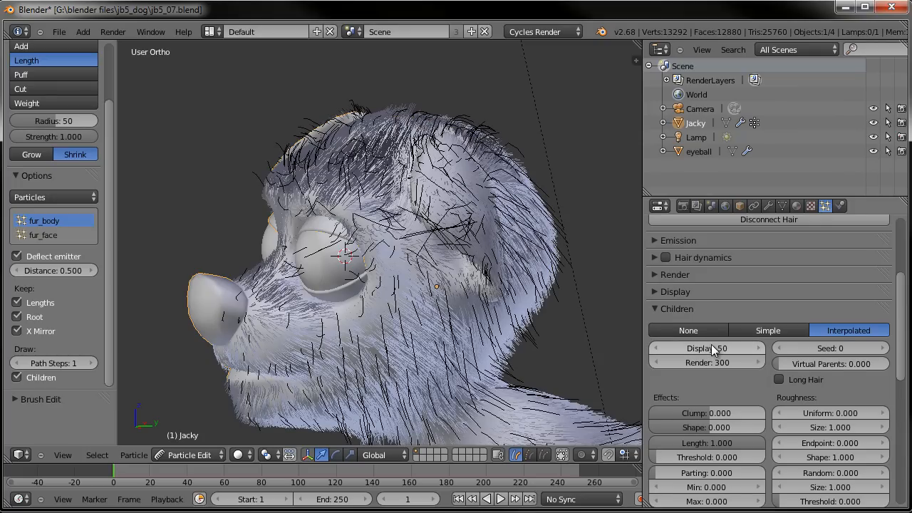
{"action": "left_click", "coordinate": [711, 347]}
{"action": "key", "text": "Return"}
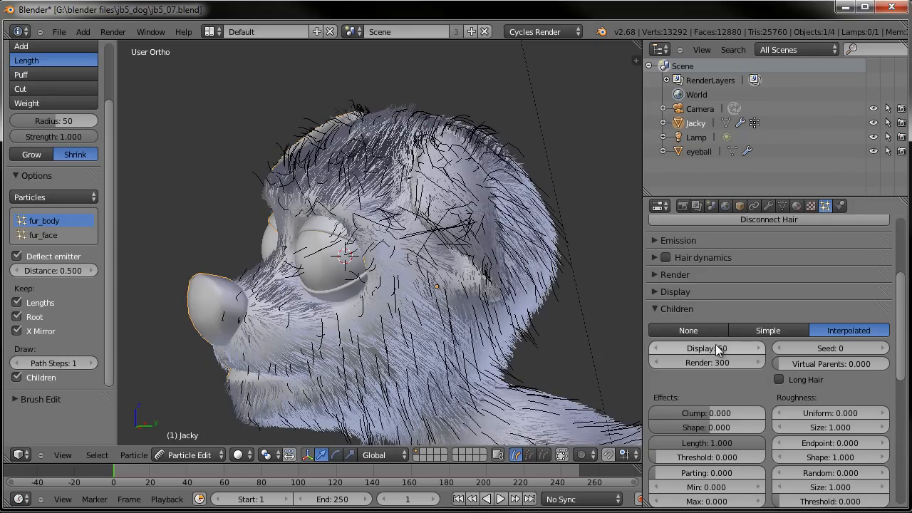
- Select fur_face and set its children display amount to 60
{"action": "scroll", "coordinate": [712, 312], "scroll_direction": "up", "scroll_amount": 5}
{"action": "left_click", "coordinate": [695, 274]}
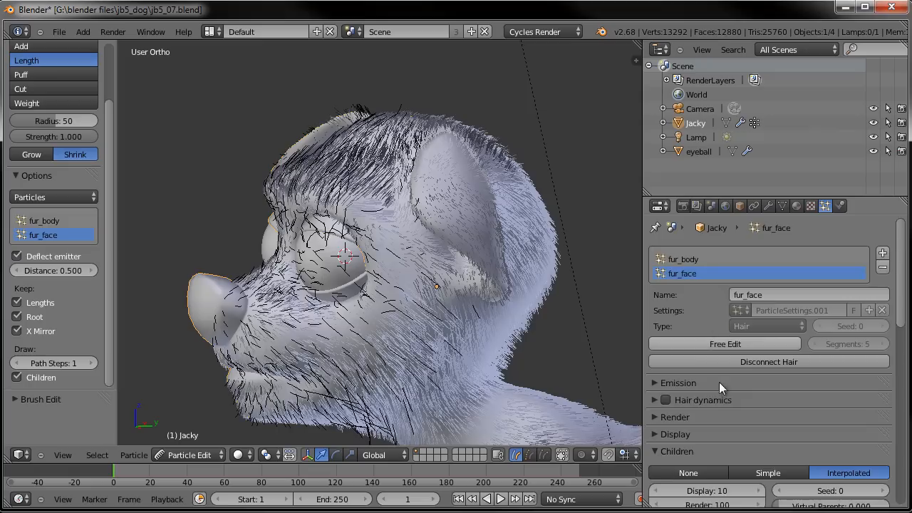
{"action": "scroll", "coordinate": [717, 356], "scroll_direction": "down", "scroll_amount": 3}
{"action": "left_click", "coordinate": [719, 405]}
{"action": "type", "text": "60"}
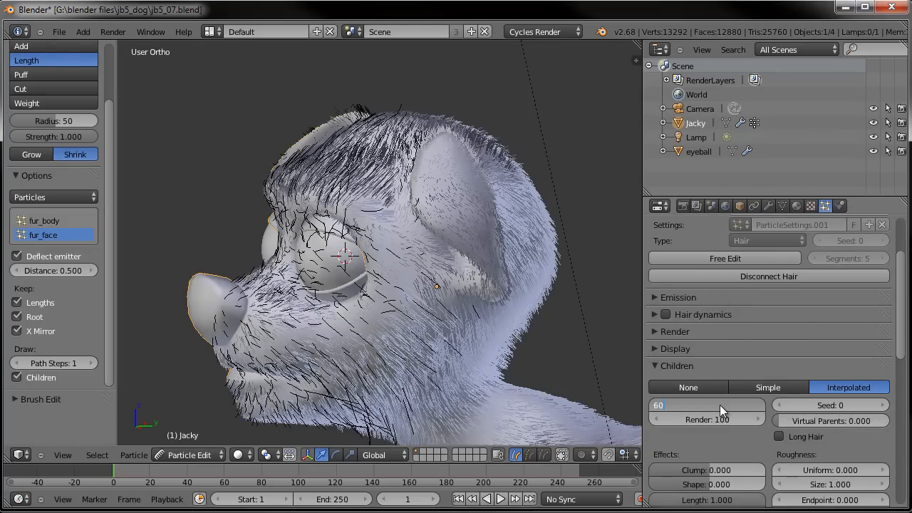
{"action": "key", "text": "Return"}
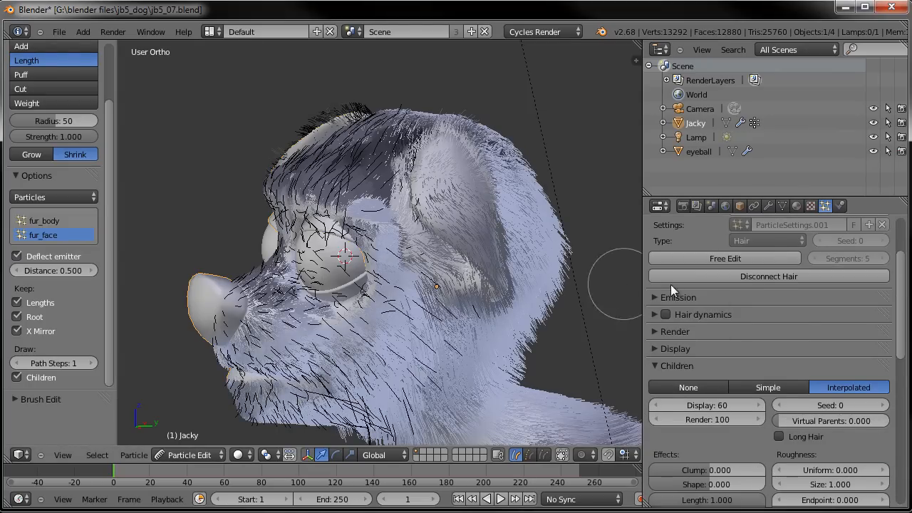
- Inspect the fur_face particle settings and zoom out to view the whole dog model
{"action": "scroll", "coordinate": [764, 285], "scroll_direction": "up", "scroll_amount": 3}
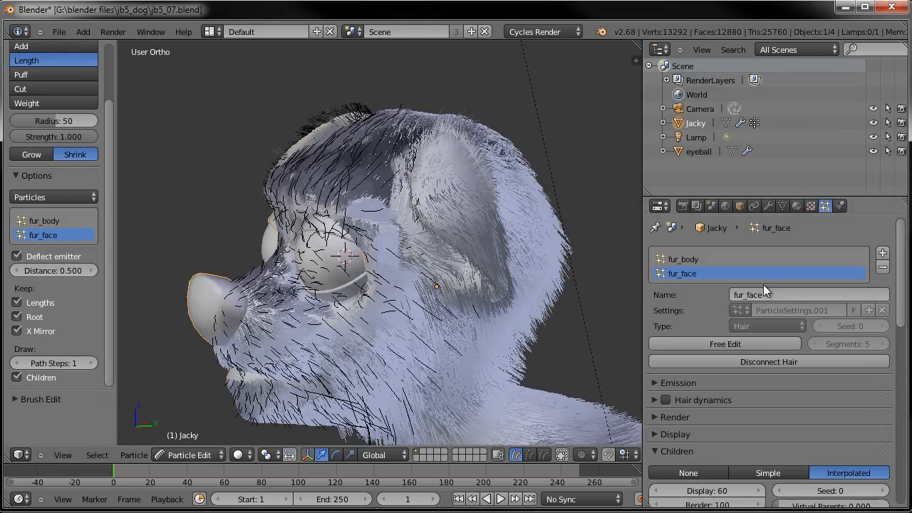
{"action": "scroll", "coordinate": [763, 285], "scroll_direction": "down", "scroll_amount": 12}
{"action": "scroll", "coordinate": [752, 359], "scroll_direction": "down", "scroll_amount": 4}
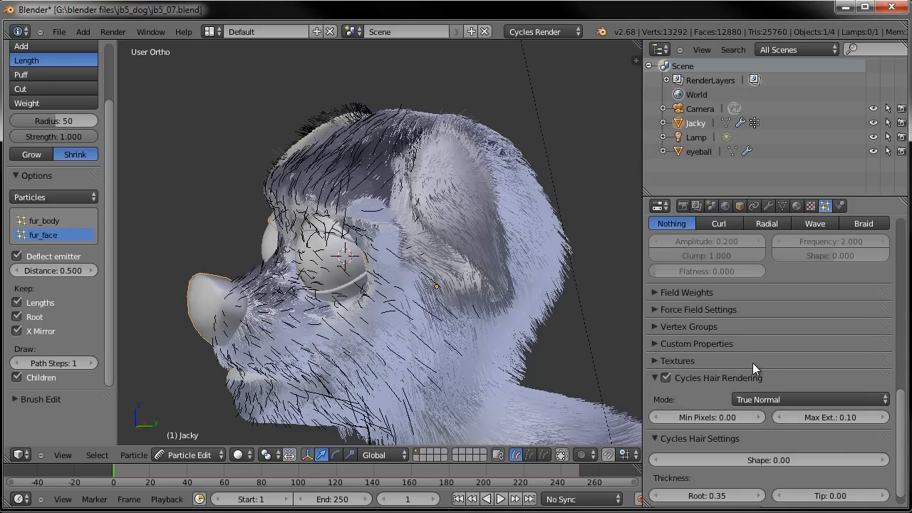
{"action": "scroll", "coordinate": [506, 310], "scroll_direction": "down", "scroll_amount": 2}
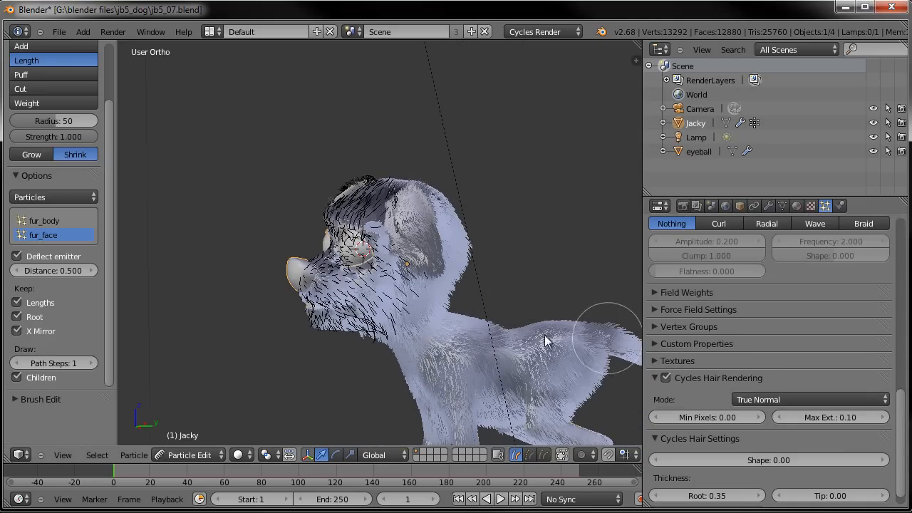
{"action": "scroll", "coordinate": [428, 250], "scroll_direction": "down", "scroll_amount": 2}
{"action": "scroll", "coordinate": [416, 232], "scroll_direction": "down", "scroll_amount": 1}
{"action": "scroll", "coordinate": [772, 303], "scroll_direction": "up", "scroll_amount": 15}
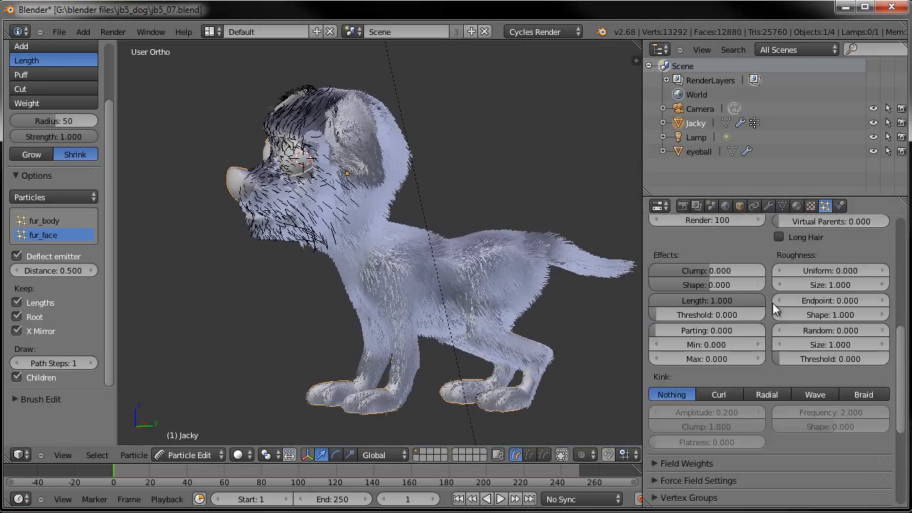
{"action": "scroll", "coordinate": [756, 335], "scroll_direction": "down", "scroll_amount": 4}
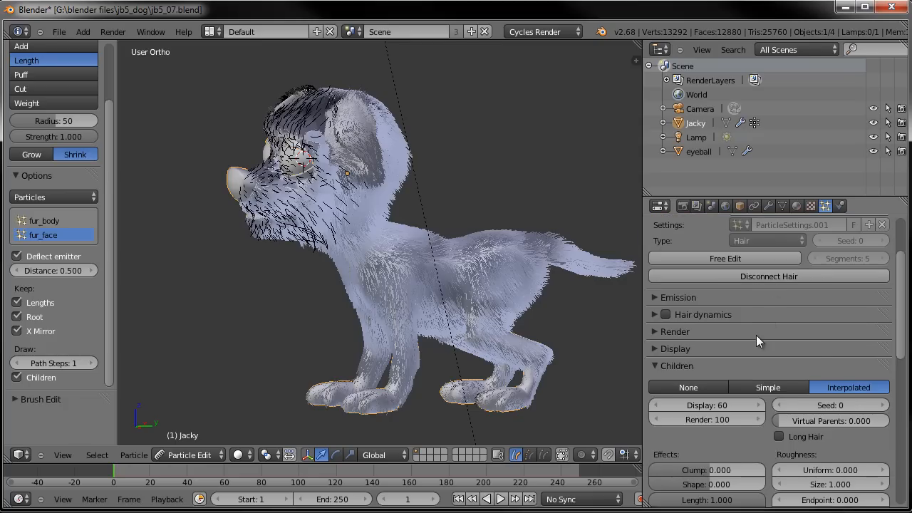
- Set the fur_face children display amount to 60
{"action": "left_click", "coordinate": [705, 377]}
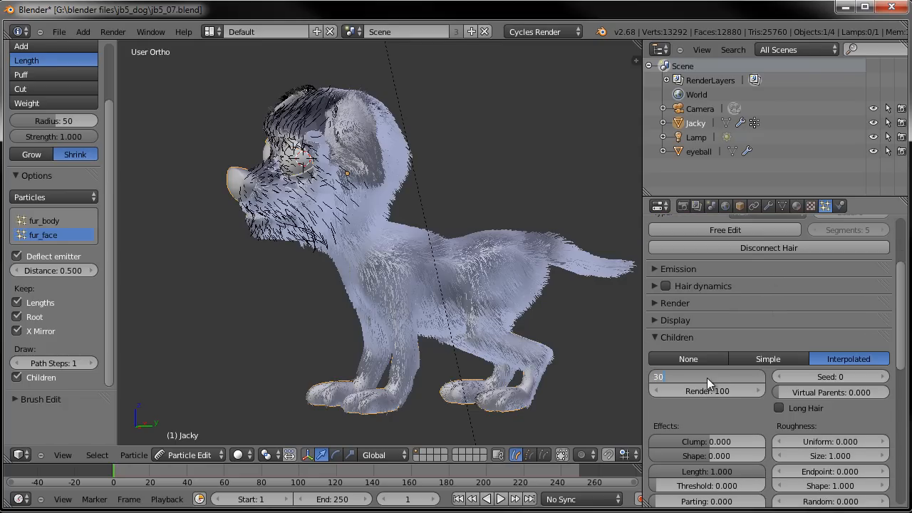
{"action": "key", "text": "Return"}
{"action": "left_click", "coordinate": [707, 378]}
{"action": "type", "text": "60"}
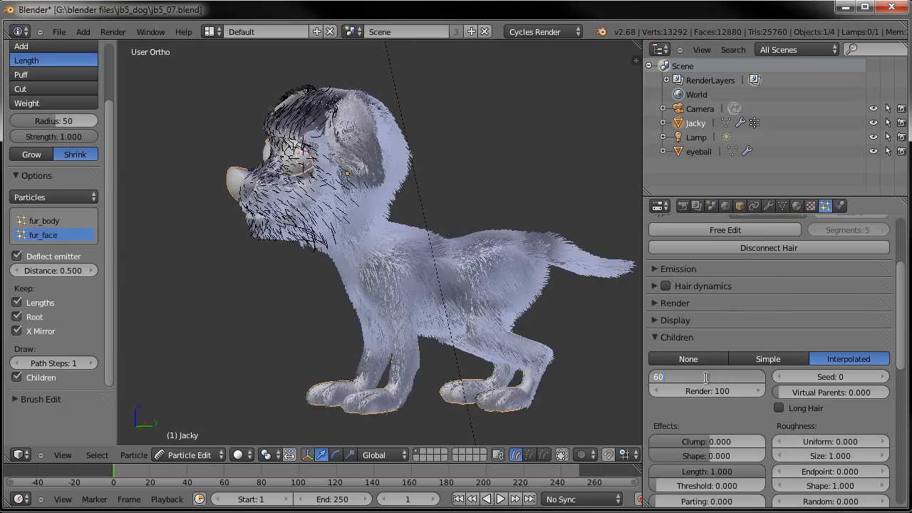
{"action": "key", "text": "Return"}
- Zoom in on the face and render a preview of the fur, then close the render
{"action": "scroll", "coordinate": [413, 300], "scroll_direction": "up", "scroll_amount": 5}
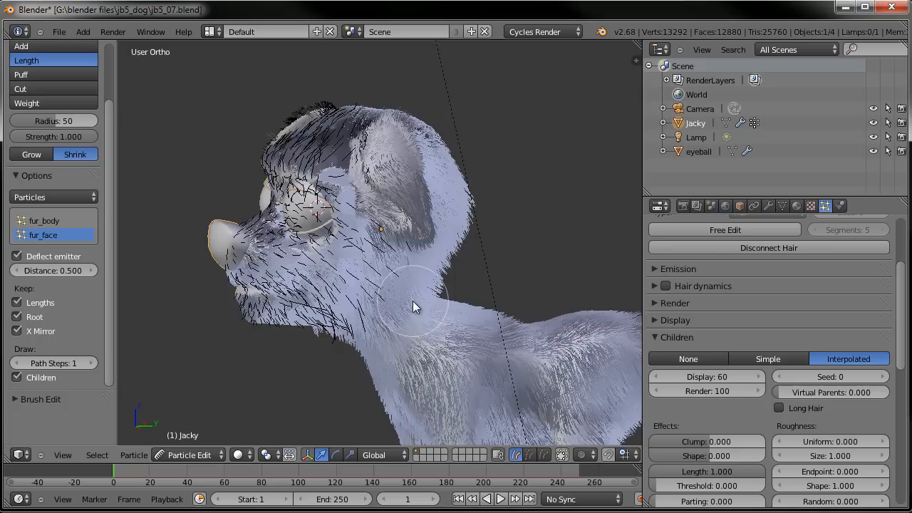
{"action": "middle_click_drag", "start_coordinate": [347, 265], "coordinate": [367, 250]}
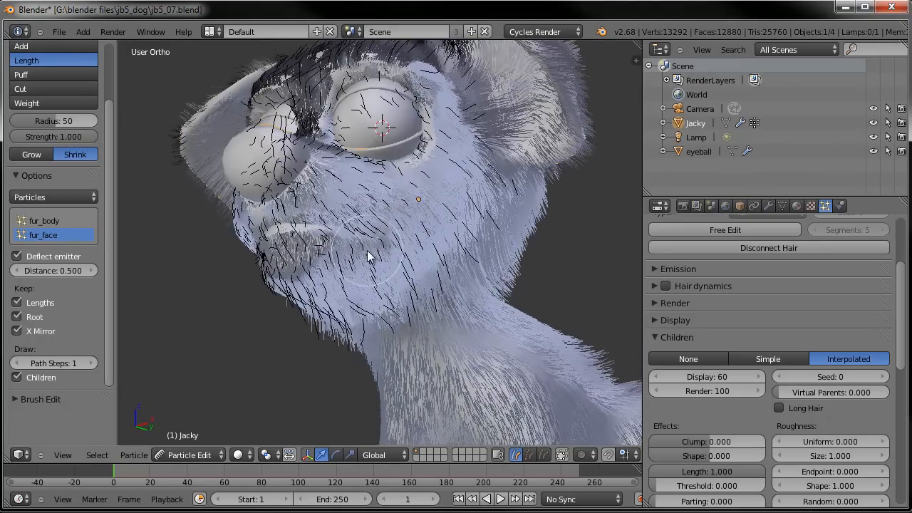
{"action": "scroll", "coordinate": [413, 252], "scroll_direction": "up", "scroll_amount": 1}
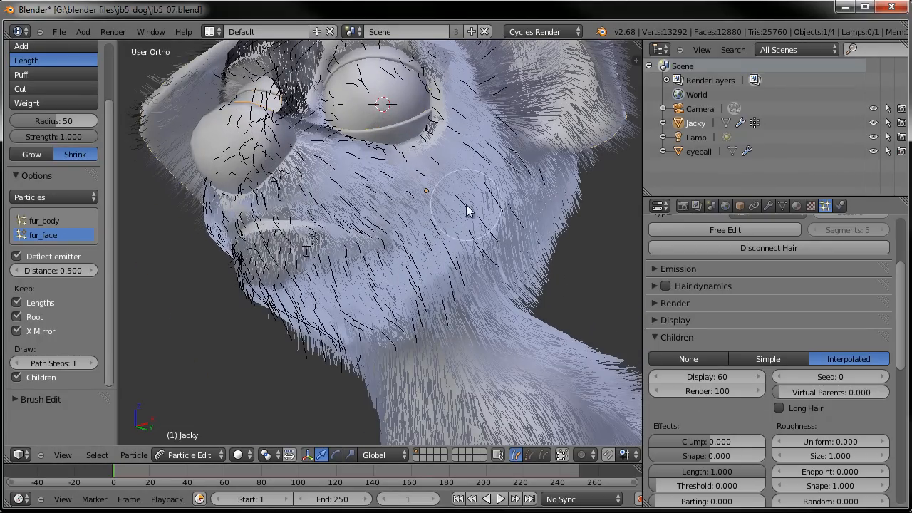
{"action": "key", "text": "F12"}
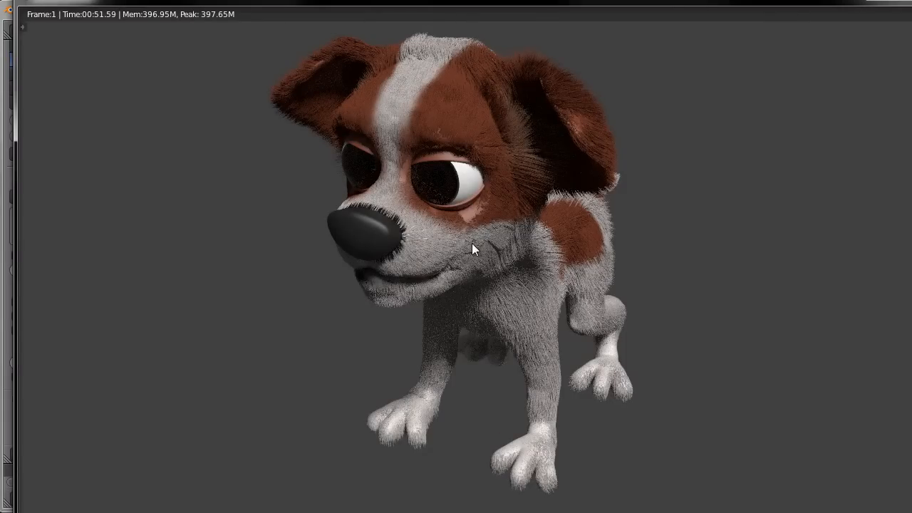
{"action": "key", "text": "Escape"}
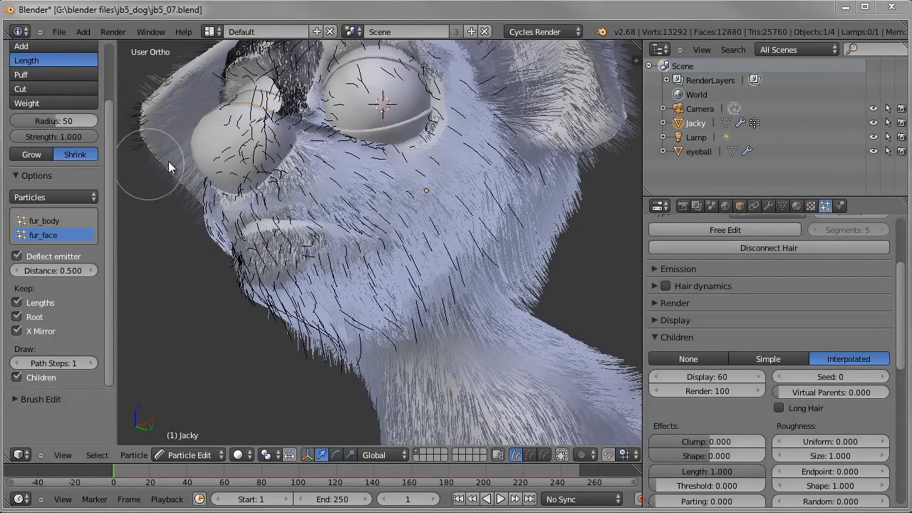
- Switch to the Puff brush and puff the fur_face hairs around the face
{"action": "scroll", "coordinate": [122, 162], "scroll_direction": "up", "scroll_amount": 3}
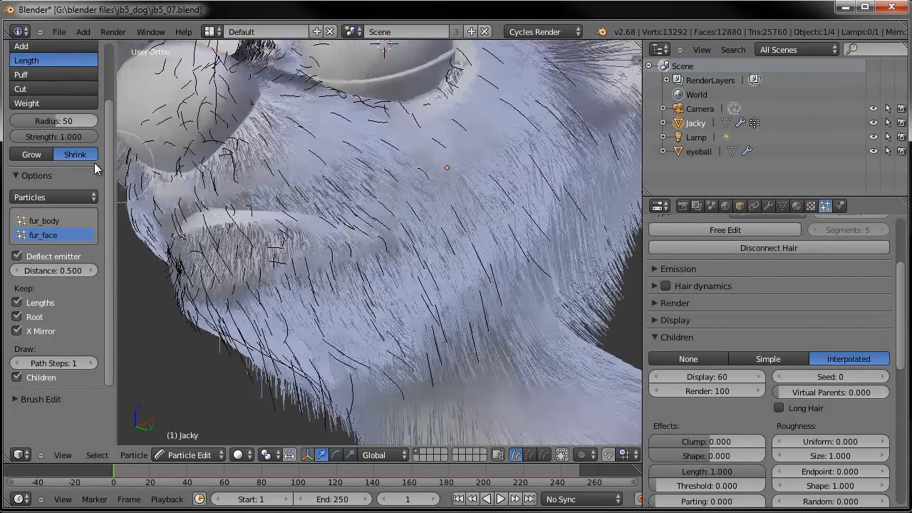
{"action": "scroll", "coordinate": [331, 182], "scroll_direction": "down", "scroll_amount": 1}
{"action": "scroll", "coordinate": [331, 183], "scroll_direction": "down", "scroll_amount": 3}
{"action": "scroll", "coordinate": [103, 124], "scroll_direction": "up", "scroll_amount": 4}
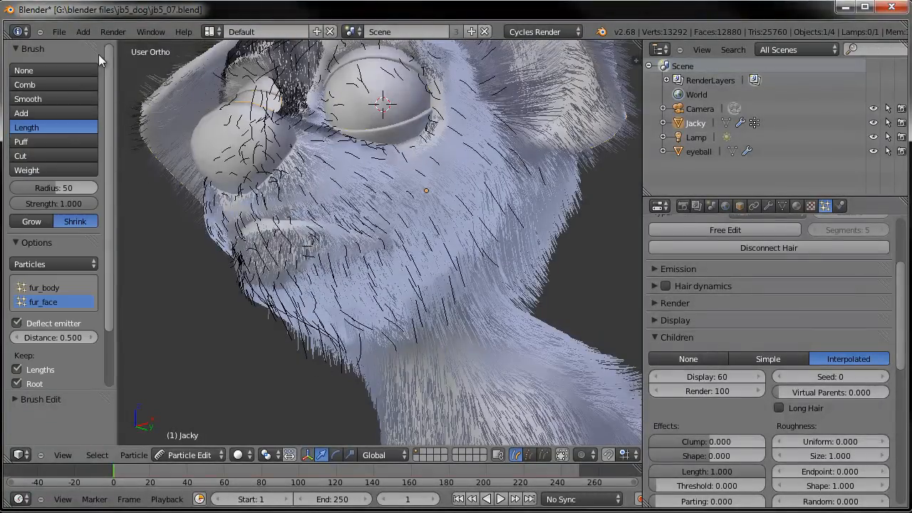
{"action": "left_click", "coordinate": [21, 142]}
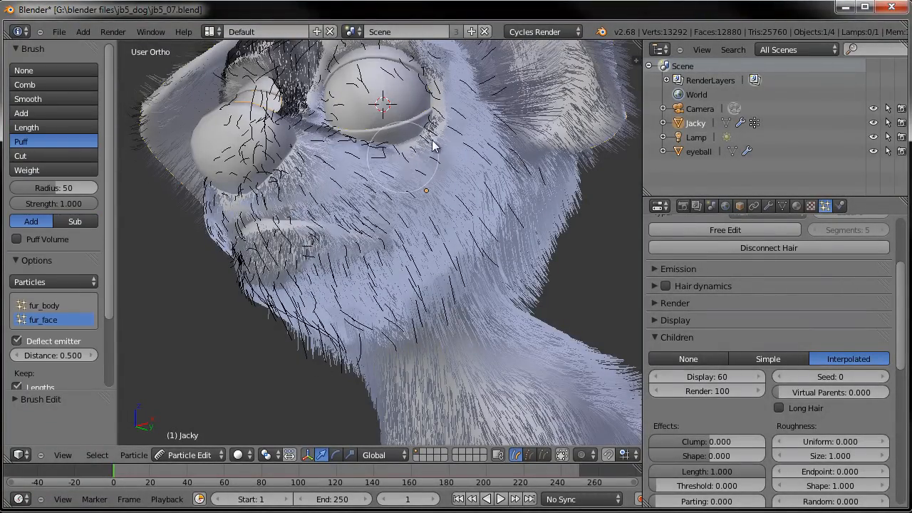
{"action": "middle_click_drag", "start_coordinate": [452, 153], "coordinate": [438, 214]}
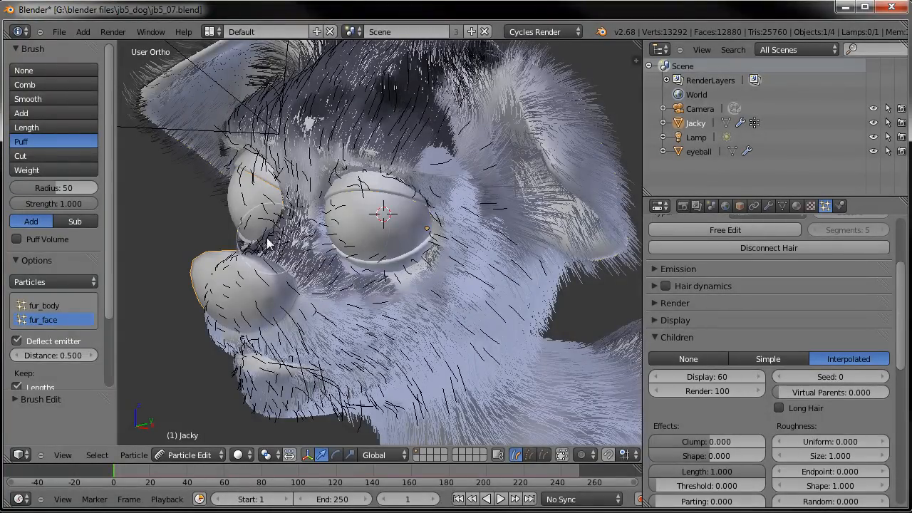
{"action": "middle_click_drag", "start_coordinate": [292, 239], "coordinate": [565, 248]}
{"action": "mouse_move", "coordinate": [565, 248]}
{"action": "left_mouse_down"}
{"action": "mouse_move", "coordinate": [490, 259]}
{"action": "mouse_move", "coordinate": [517, 258]}
{"action": "mouse_move", "coordinate": [575, 229]}
{"action": "mouse_move", "coordinate": [582, 242]}
{"action": "left_mouse_up"}
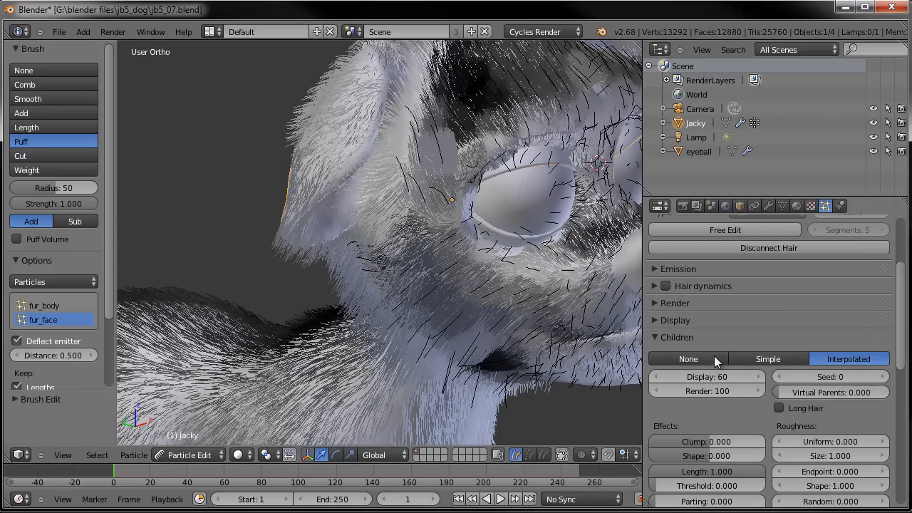
- Set the fur_face render path timing Random to 1.000
{"action": "left_click", "coordinate": [655, 320]}
{"action": "left_click", "coordinate": [657, 301]}
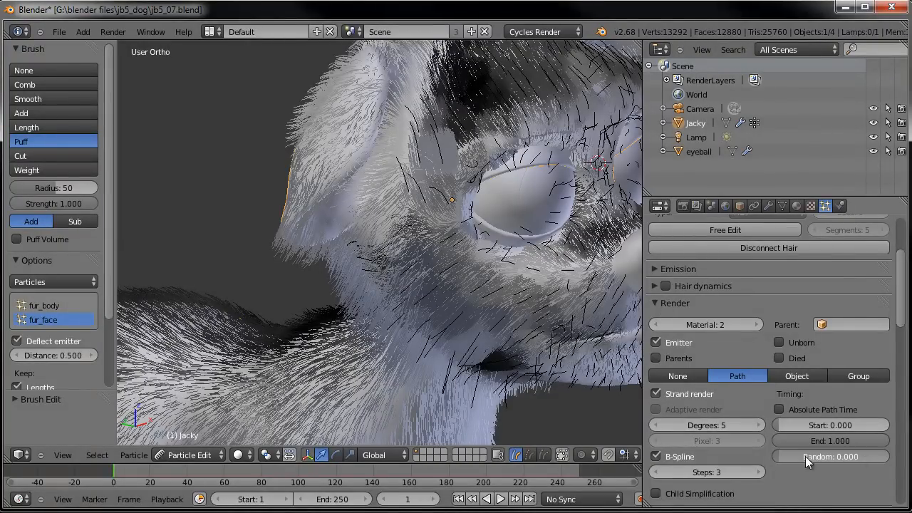
{"action": "left_click_drag", "start_coordinate": [791, 457], "coordinate": [889, 457]}
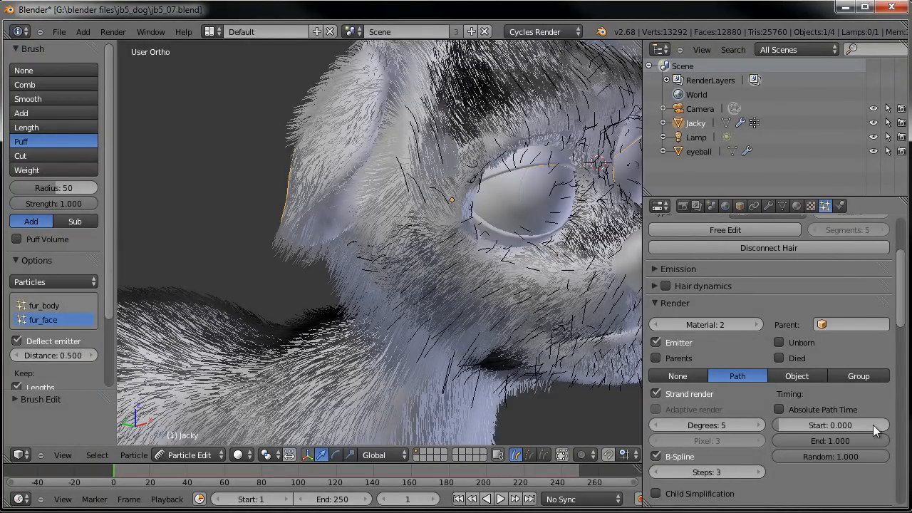
{"action": "left_click", "coordinate": [659, 304]}
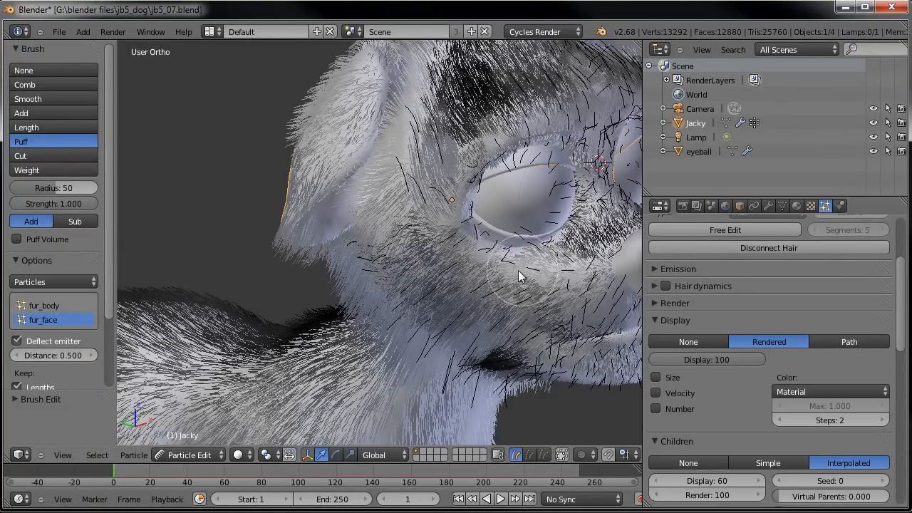
- Hide the fur_body particle system in the viewport from the modifier stack
{"action": "middle_click_drag", "start_coordinate": [470, 271], "coordinate": [417, 270]}
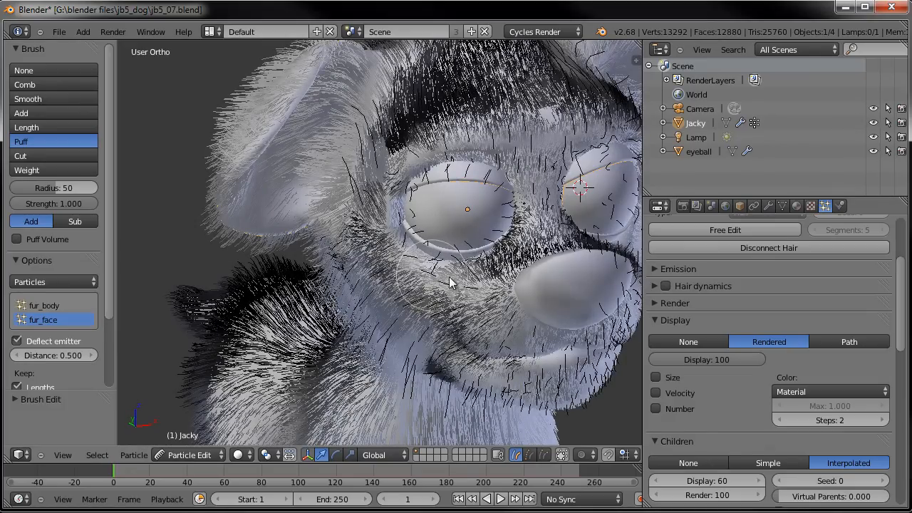
{"action": "middle_click_drag", "start_coordinate": [512, 258], "coordinate": [384, 114]}
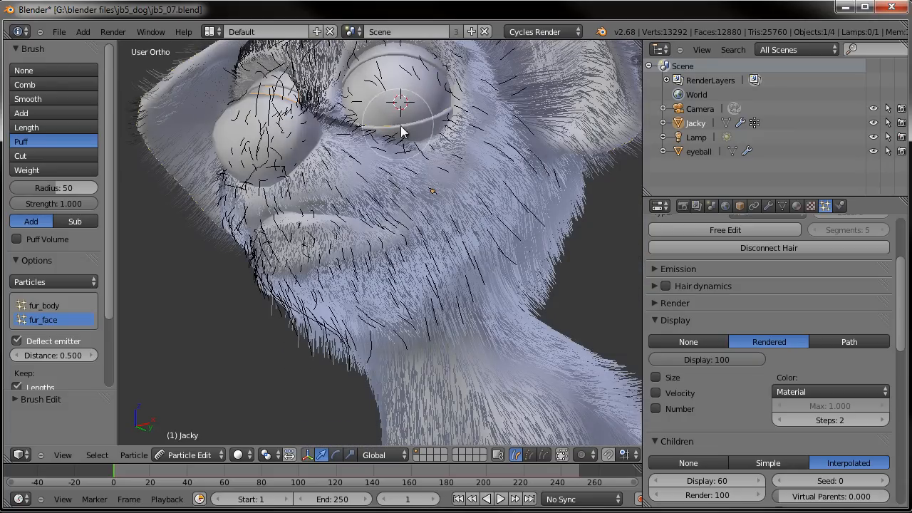
{"action": "middle_click_drag", "start_coordinate": [396, 240], "coordinate": [640, 238]}
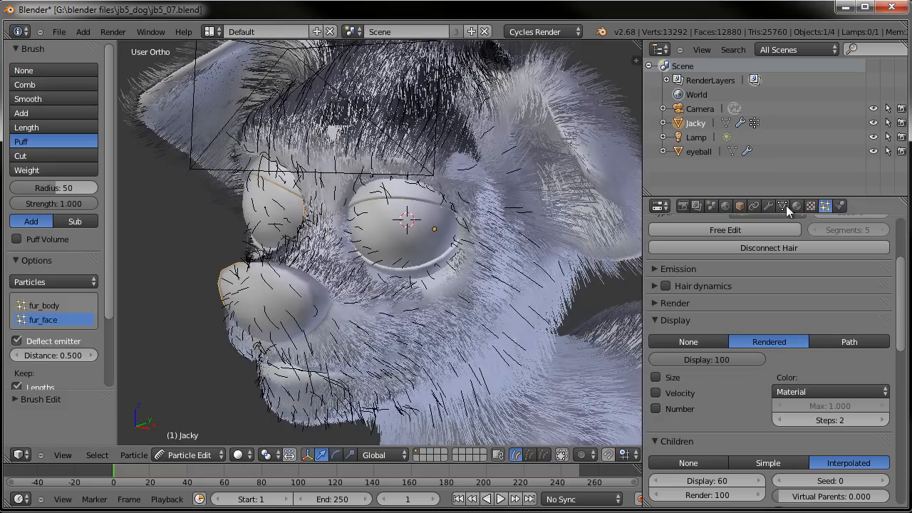
{"action": "left_click", "coordinate": [768, 206]}
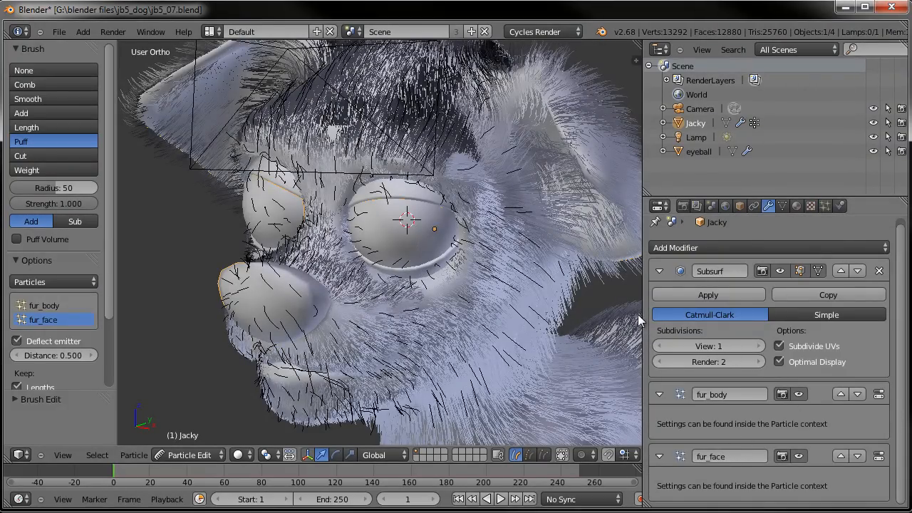
{"action": "left_click", "coordinate": [799, 395]}
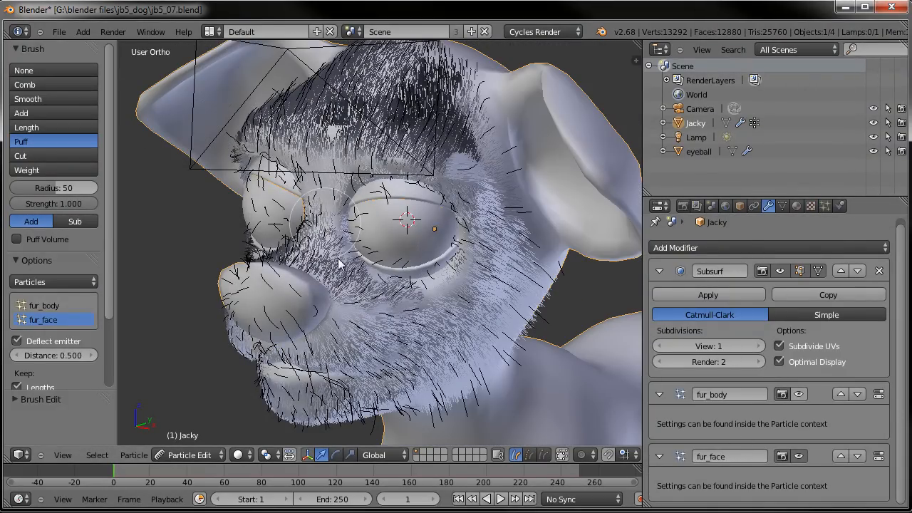
- Puff the fur_face hairs with strokes around the muzzle, cheeks, eyes and forehead from several angles
{"action": "middle_click_drag", "start_coordinate": [480, 303], "coordinate": [463, 253]}
{"action": "mouse_move", "coordinate": [429, 219]}
{"action": "left_mouse_down"}
{"action": "mouse_move", "coordinate": [418, 278]}
{"action": "mouse_move", "coordinate": [438, 250]}
{"action": "mouse_move", "coordinate": [414, 258]}
{"action": "mouse_move", "coordinate": [352, 236]}
{"action": "left_mouse_up"}
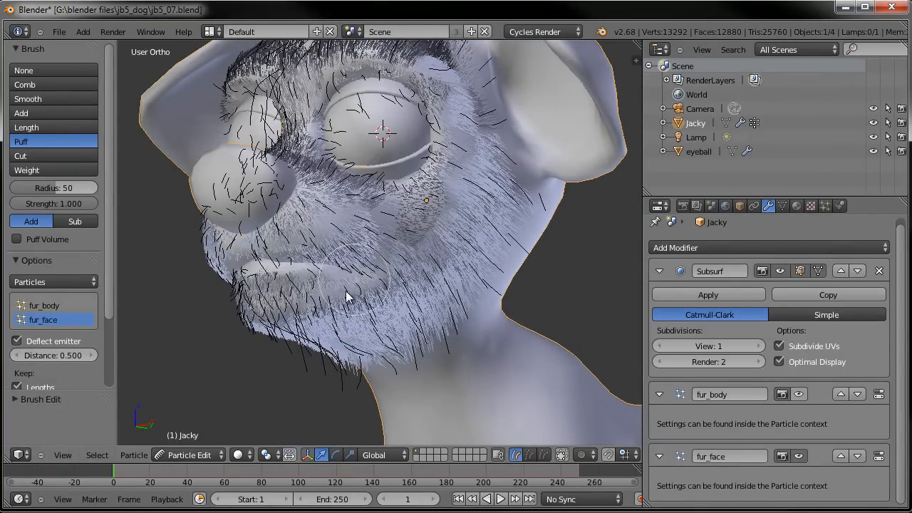
{"action": "middle_click_drag", "start_coordinate": [238, 301], "coordinate": [499, 293]}
{"action": "mouse_move", "coordinate": [499, 272]}
{"action": "left_mouse_down"}
{"action": "mouse_move", "coordinate": [447, 275]}
{"action": "mouse_move", "coordinate": [394, 215]}
{"action": "mouse_move", "coordinate": [397, 191]}
{"action": "mouse_move", "coordinate": [445, 202]}
{"action": "left_mouse_up"}
{"action": "middle_click_drag", "start_coordinate": [445, 202], "coordinate": [422, 307]}
{"action": "mouse_move", "coordinate": [422, 307]}
{"action": "left_mouse_down"}
{"action": "mouse_move", "coordinate": [491, 282]}
{"action": "mouse_move", "coordinate": [491, 230]}
{"action": "mouse_move", "coordinate": [482, 284]}
{"action": "mouse_move", "coordinate": [477, 240]}
{"action": "mouse_move", "coordinate": [495, 242]}
{"action": "left_mouse_up"}
{"action": "mouse_move", "coordinate": [494, 243]}
{"action": "middle_mouse_down"}
{"action": "mouse_move", "coordinate": [487, 266]}
{"action": "mouse_move", "coordinate": [506, 304]}
{"action": "mouse_move", "coordinate": [482, 369]}
{"action": "middle_mouse_up"}
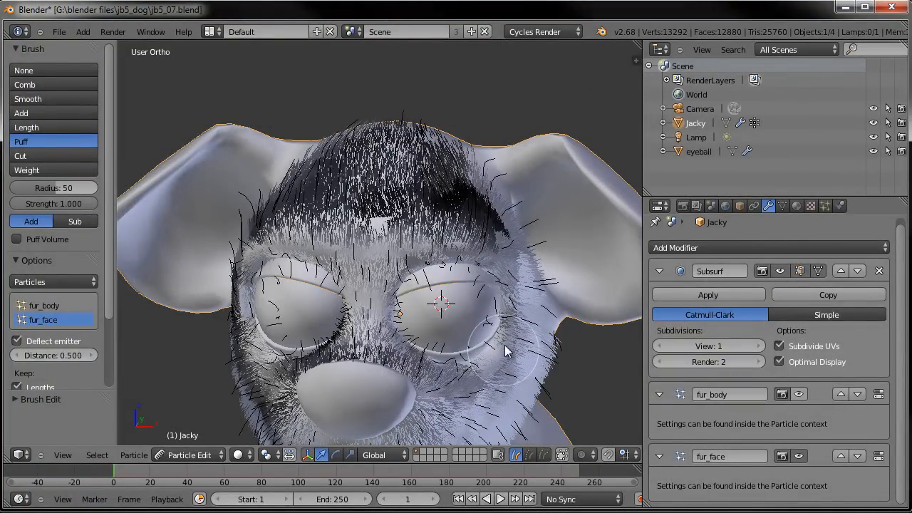
{"action": "middle_click_drag", "start_coordinate": [300, 339], "coordinate": [307, 360]}
{"action": "mouse_move", "coordinate": [316, 371]}
{"action": "left_mouse_down"}
{"action": "mouse_move", "coordinate": [285, 342]}
{"action": "mouse_move", "coordinate": [257, 285]}
{"action": "mouse_move", "coordinate": [317, 242]}
{"action": "mouse_move", "coordinate": [446, 269]}
{"action": "mouse_move", "coordinate": [472, 285]}
{"action": "left_mouse_up"}
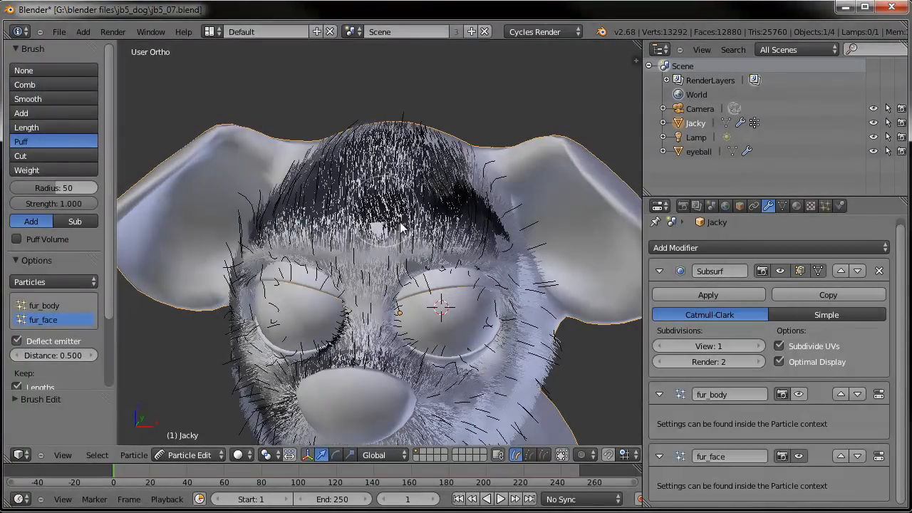
{"action": "mouse_move", "coordinate": [401, 226]}
{"action": "left_mouse_down"}
{"action": "mouse_move", "coordinate": [292, 206]}
{"action": "mouse_move", "coordinate": [460, 207]}
{"action": "mouse_move", "coordinate": [498, 239]}
{"action": "left_mouse_up"}
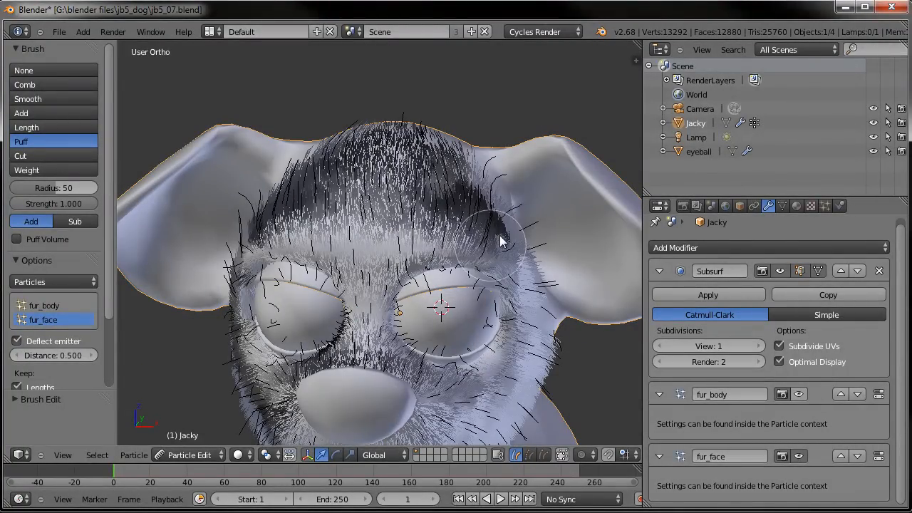
{"action": "mouse_move", "coordinate": [450, 191]}
{"action": "left_mouse_down"}
{"action": "mouse_move", "coordinate": [337, 182]}
{"action": "mouse_move", "coordinate": [263, 214]}
{"action": "left_mouse_up"}
{"action": "middle_click_drag", "start_coordinate": [264, 214], "coordinate": [345, 221]}
{"action": "mouse_move", "coordinate": [397, 155]}
{"action": "left_mouse_down"}
{"action": "mouse_move", "coordinate": [446, 141]}
{"action": "mouse_move", "coordinate": [382, 164]}
{"action": "left_mouse_up"}
{"action": "middle_click_drag", "start_coordinate": [383, 165], "coordinate": [288, 167]}
{"action": "mouse_move", "coordinate": [334, 132]}
{"action": "left_mouse_down"}
{"action": "mouse_move", "coordinate": [377, 221]}
{"action": "mouse_move", "coordinate": [370, 232]}
{"action": "left_mouse_up"}
{"action": "middle_click_drag", "start_coordinate": [420, 262], "coordinate": [371, 168]}
{"action": "mouse_move", "coordinate": [392, 241]}
{"action": "left_mouse_down"}
{"action": "mouse_move", "coordinate": [314, 141]}
{"action": "mouse_move", "coordinate": [391, 259]}
{"action": "mouse_move", "coordinate": [387, 320]}
{"action": "mouse_move", "coordinate": [350, 381]}
{"action": "left_mouse_up"}
{"action": "scroll", "coordinate": [387, 314], "scroll_direction": "down", "scroll_amount": 1}
{"action": "middle_click_drag", "start_coordinate": [197, 238], "coordinate": [393, 270]}
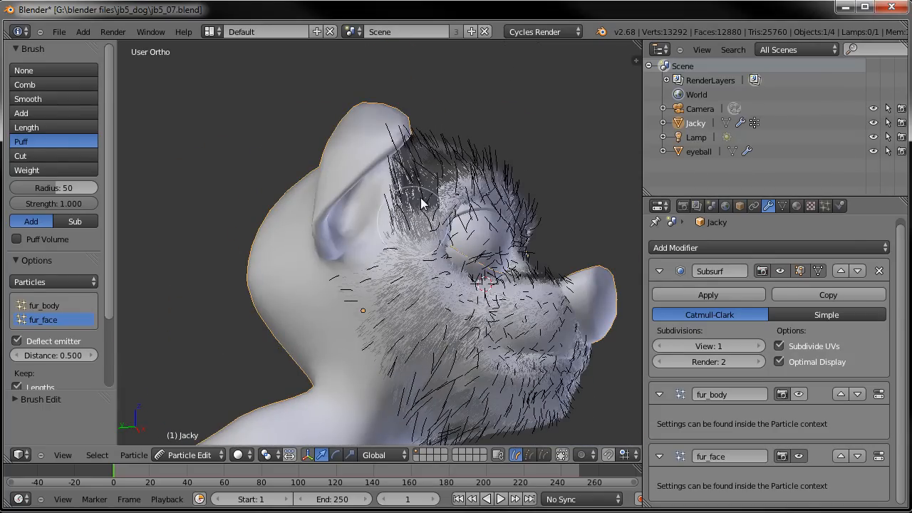
{"action": "mouse_move", "coordinate": [419, 192]}
{"action": "middle_mouse_down"}
{"action": "mouse_move", "coordinate": [382, 273]}
{"action": "mouse_move", "coordinate": [350, 261]}
{"action": "middle_mouse_up"}
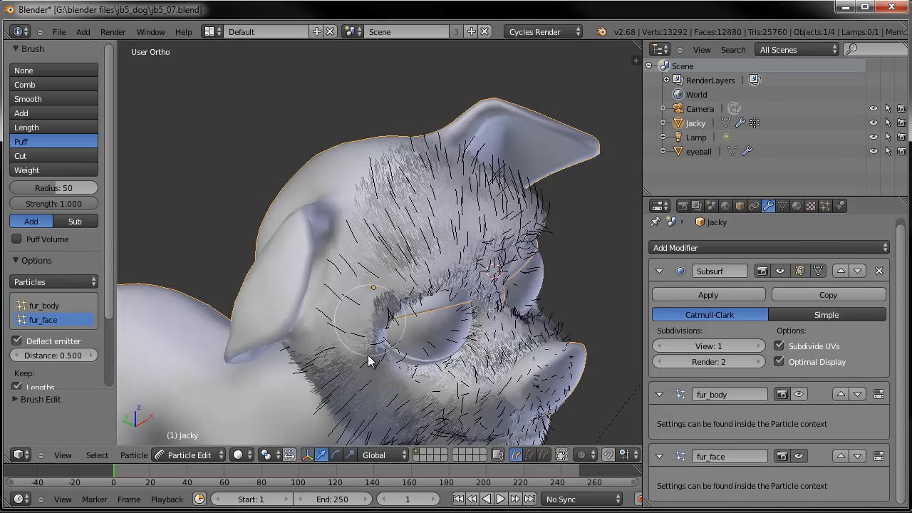
{"action": "mouse_move", "coordinate": [431, 310]}
{"action": "middle_mouse_down"}
{"action": "mouse_move", "coordinate": [419, 269]}
{"action": "mouse_move", "coordinate": [525, 271]}
{"action": "middle_mouse_up"}
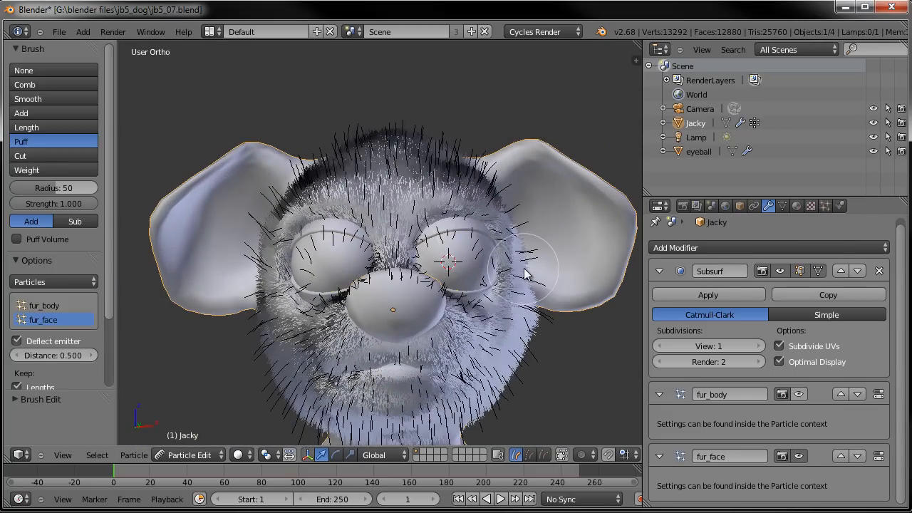
{"action": "middle_click_drag", "start_coordinate": [468, 271], "coordinate": [314, 275]}
{"action": "left_click_drag", "start_coordinate": [257, 266], "coordinate": [311, 278]}
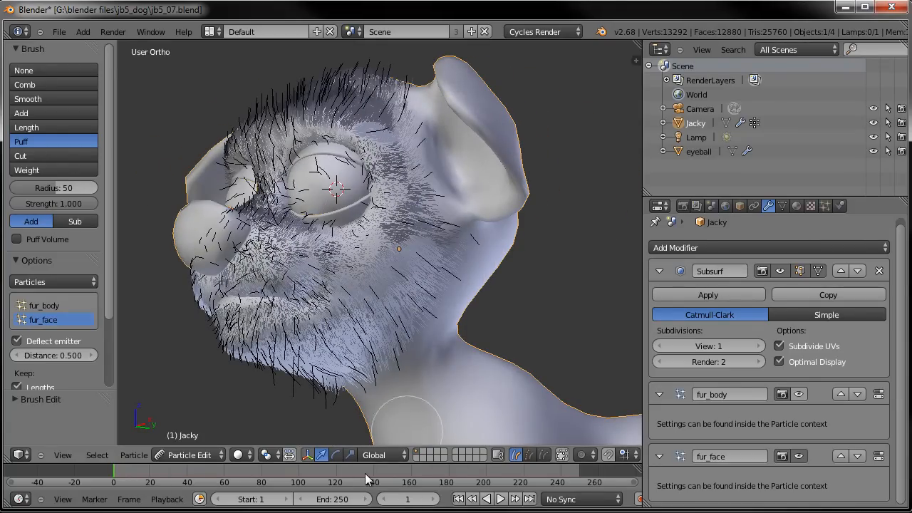
- Return to Object Mode and show the fur_body particle system in the viewport again
{"action": "left_click", "coordinate": [191, 455]}
{"action": "left_click", "coordinate": [200, 440]}
{"action": "scroll", "coordinate": [378, 322], "scroll_direction": "down", "scroll_amount": 4}
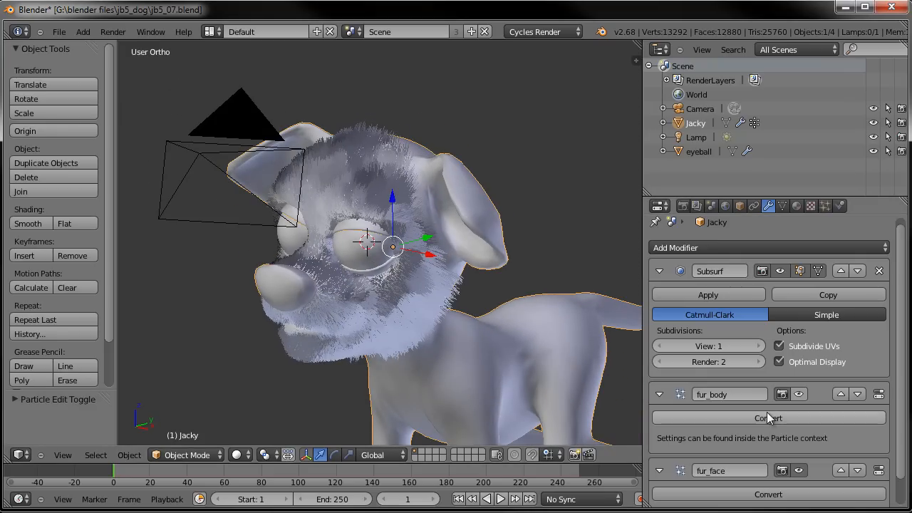
{"action": "left_click", "coordinate": [798, 394]}
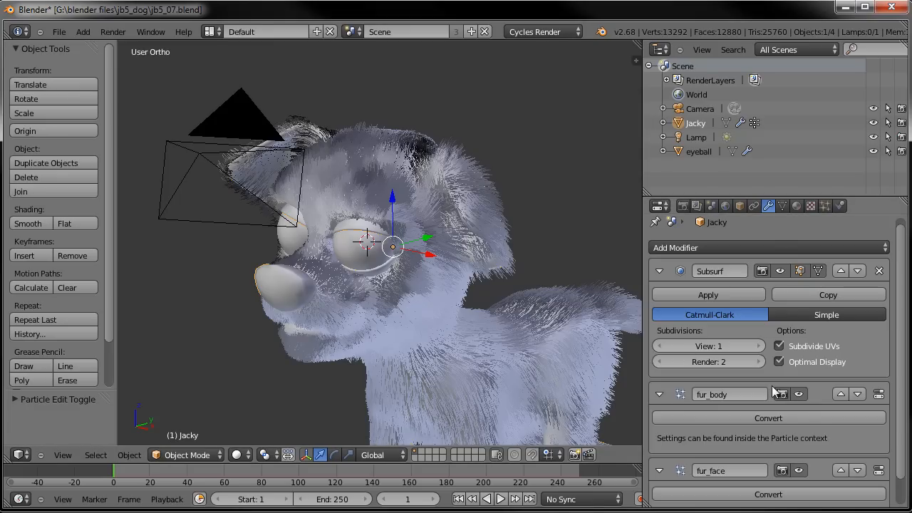
- Hide the fur_face particle system in the viewport and save the file
{"action": "left_click", "coordinate": [799, 471]}
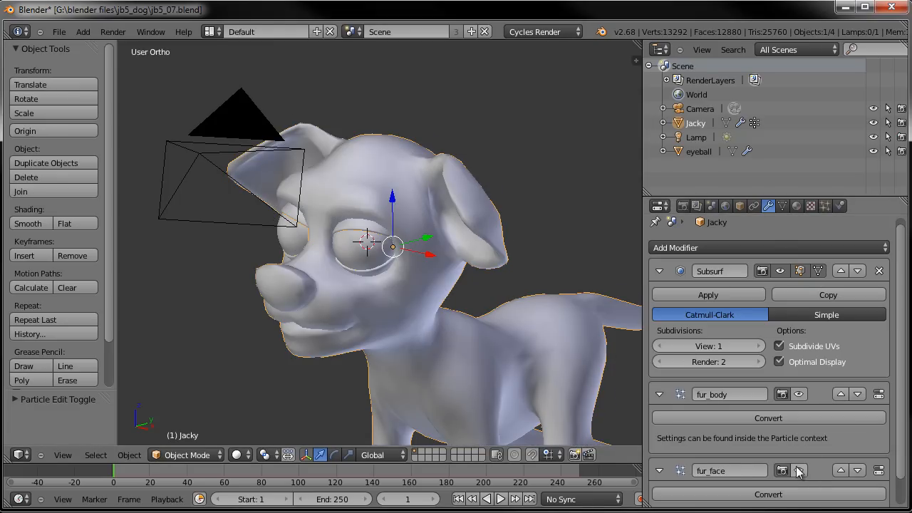
{"action": "key", "text": "ctrl+s"}
- Render the current frame to check the fur, then close the render view
{"action": "left_click", "coordinate": [426, 257]}
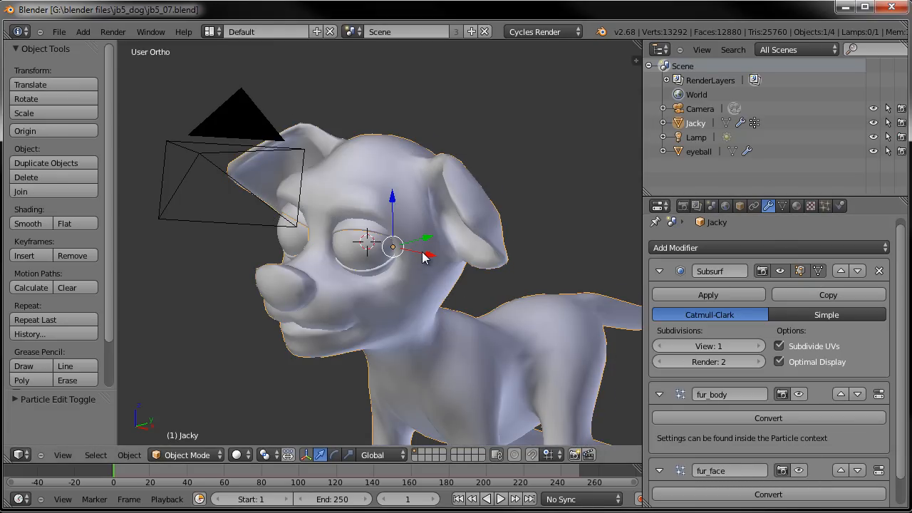
{"action": "key", "text": "F12"}
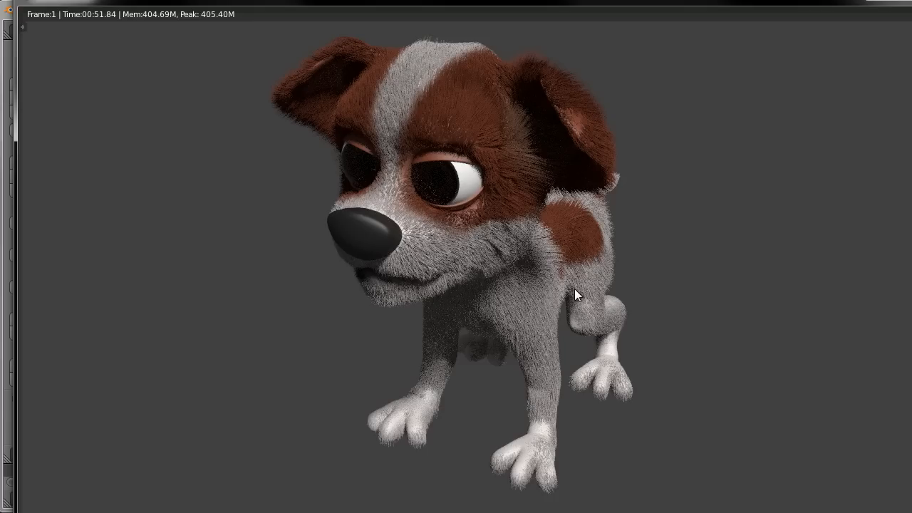
{"action": "key", "text": "Escape"}
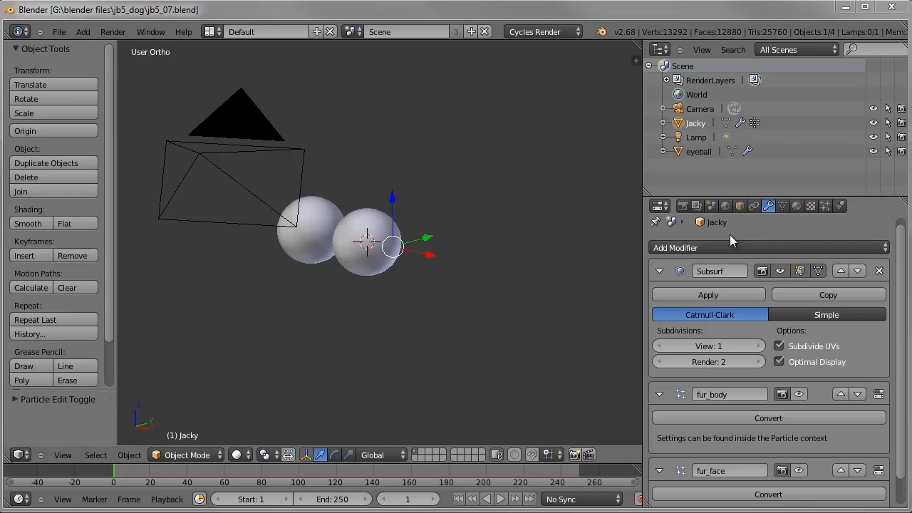
- Split the 3D viewport and open the jacky material fur material's shader nodes in a Node Editor
{"action": "left_click", "coordinate": [797, 206]}
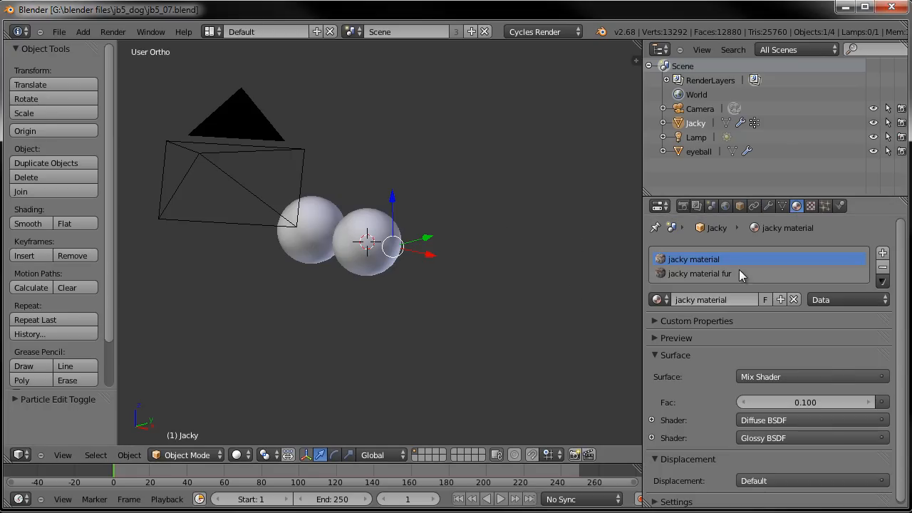
{"action": "left_click", "coordinate": [704, 273]}
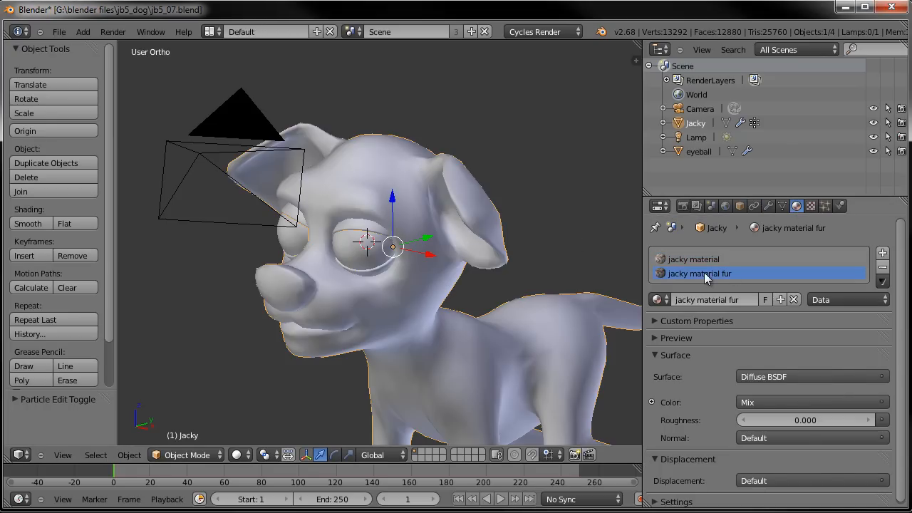
{"action": "left_click_drag", "start_coordinate": [9, 460], "coordinate": [358, 442]}
{"action": "left_click", "coordinate": [22, 455]}
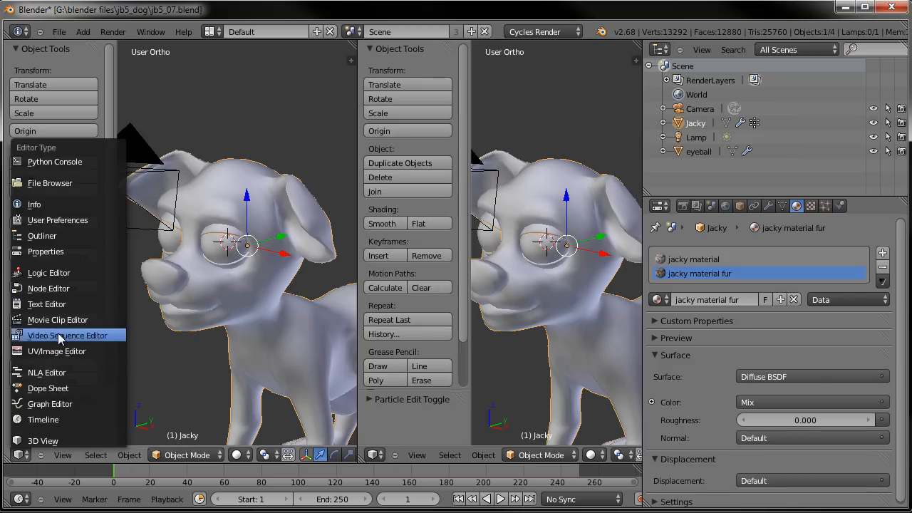
{"action": "left_click", "coordinate": [50, 289]}
{"action": "left_click", "coordinate": [201, 455]}
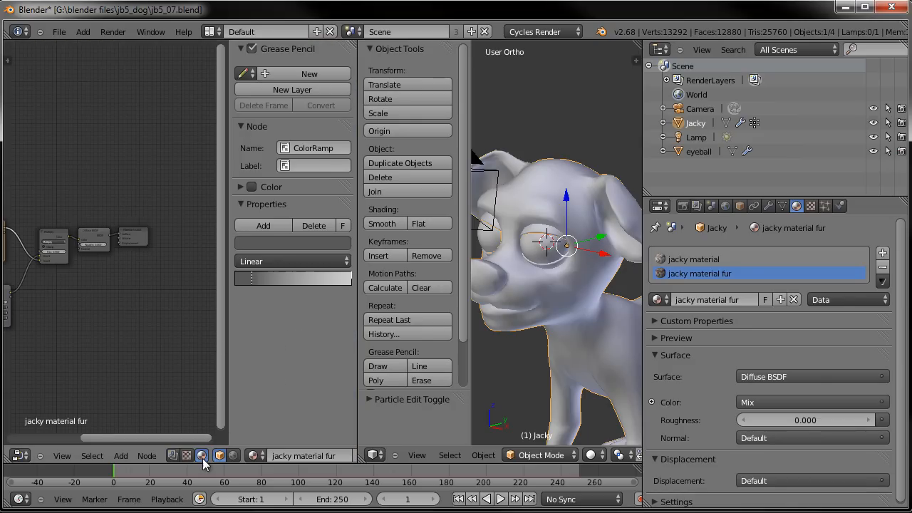
- Add a Glossy BSDF node to the fur material's node tree
{"action": "left_click_drag", "start_coordinate": [229, 307], "coordinate": [305, 306]}
{"action": "middle_click_drag", "start_coordinate": [130, 306], "coordinate": [209, 312]}
{"action": "scroll", "coordinate": [183, 312], "scroll_direction": "up", "scroll_amount": 4}
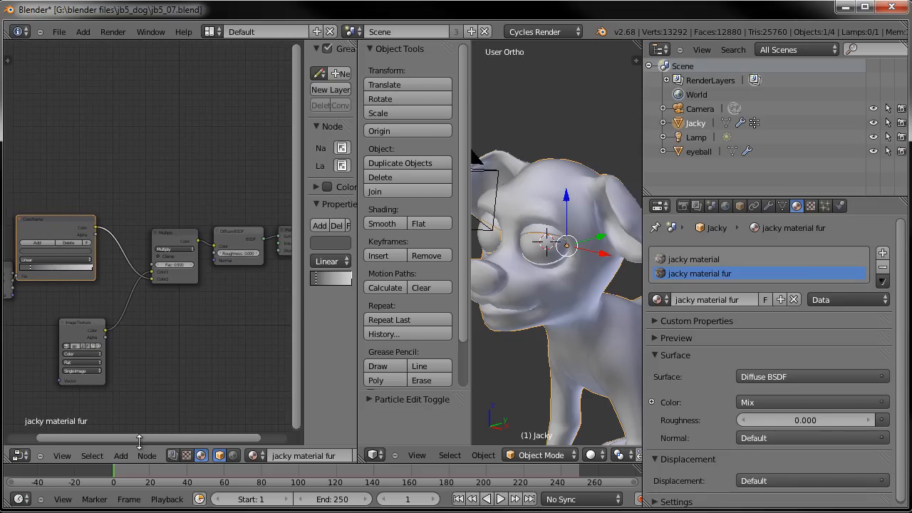
{"action": "left_click", "coordinate": [121, 456]}
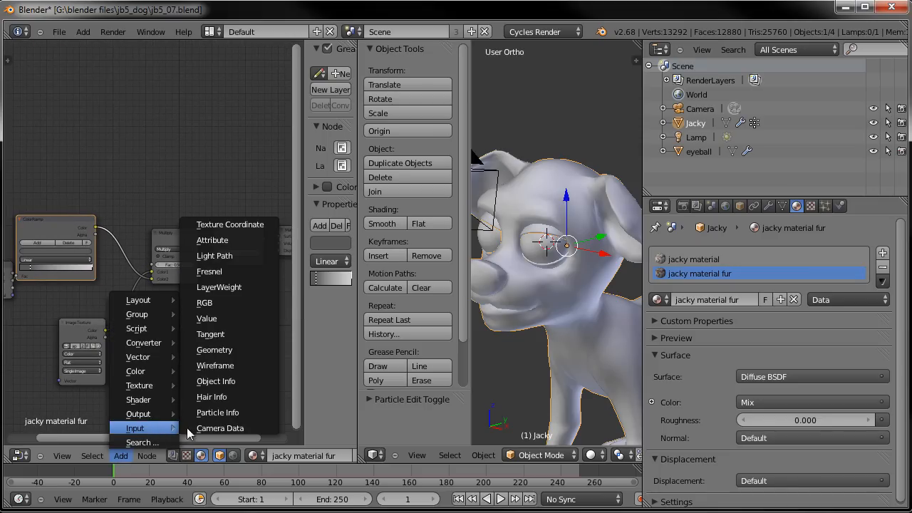
{"action": "mouse_move", "coordinate": [152, 403]}
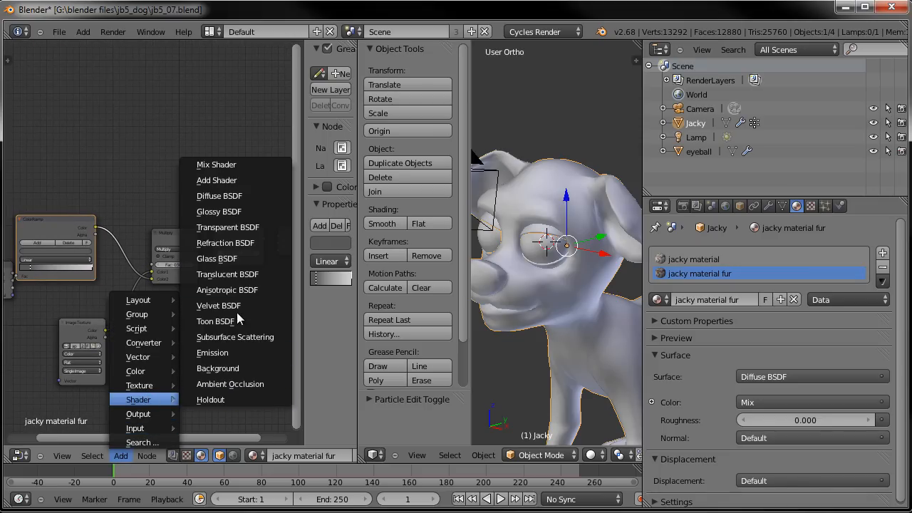
{"action": "left_click", "coordinate": [219, 212]}
{"action": "middle_click_drag", "start_coordinate": [212, 269], "coordinate": [131, 296]}
{"action": "scroll", "coordinate": [138, 300], "scroll_direction": "up", "scroll_amount": 7}
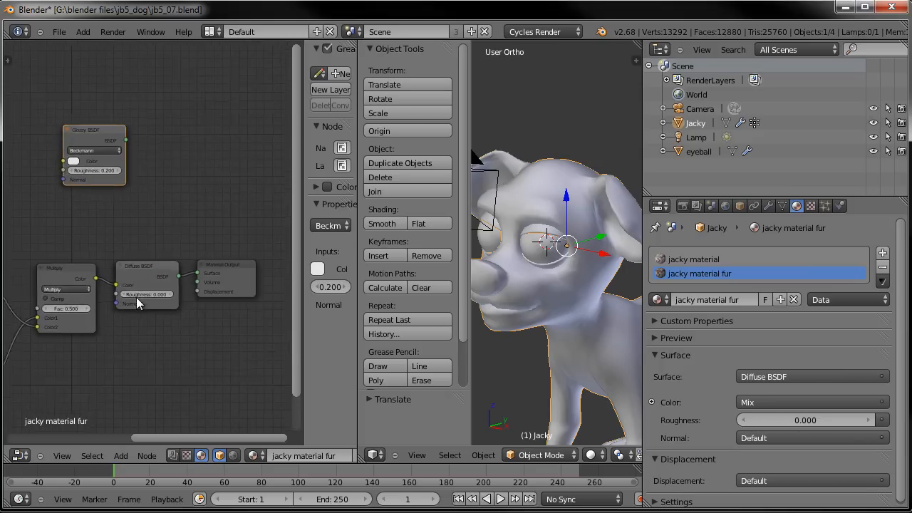
- Insert a Mix Shader node between the Diffuse BSDF and the Material Output
{"action": "left_click_drag", "start_coordinate": [235, 275], "coordinate": [318, 258]}
{"action": "scroll", "coordinate": [214, 321], "scroll_direction": "down", "scroll_amount": 2, "text": "ctrl"}
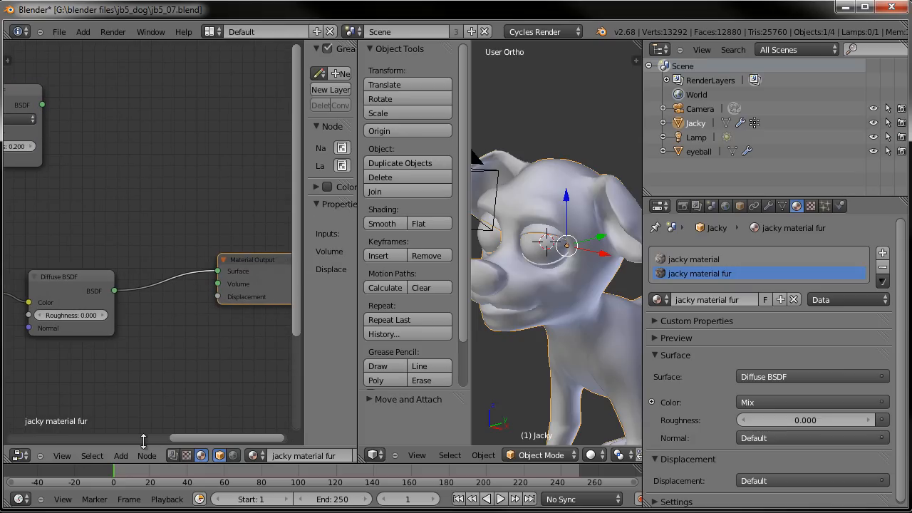
{"action": "left_click", "coordinate": [120, 456]}
{"action": "mouse_move", "coordinate": [148, 414]}
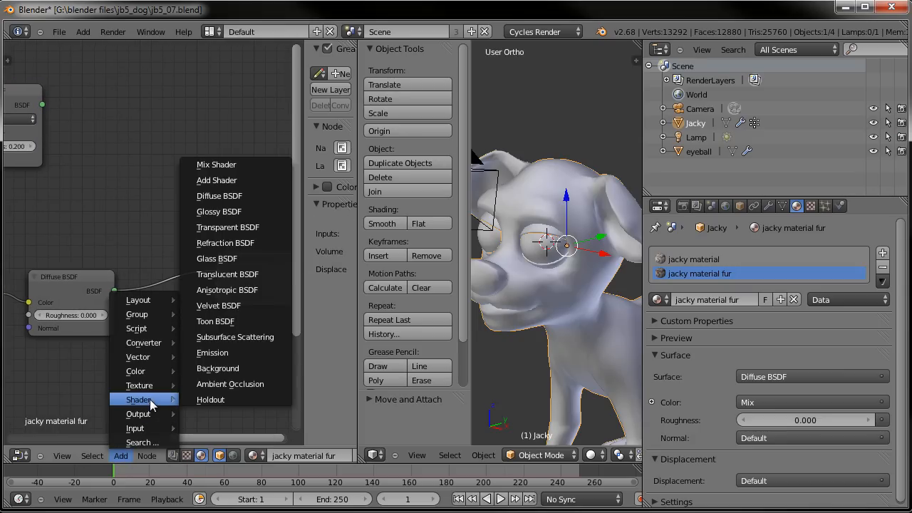
{"action": "left_click", "coordinate": [233, 164]}
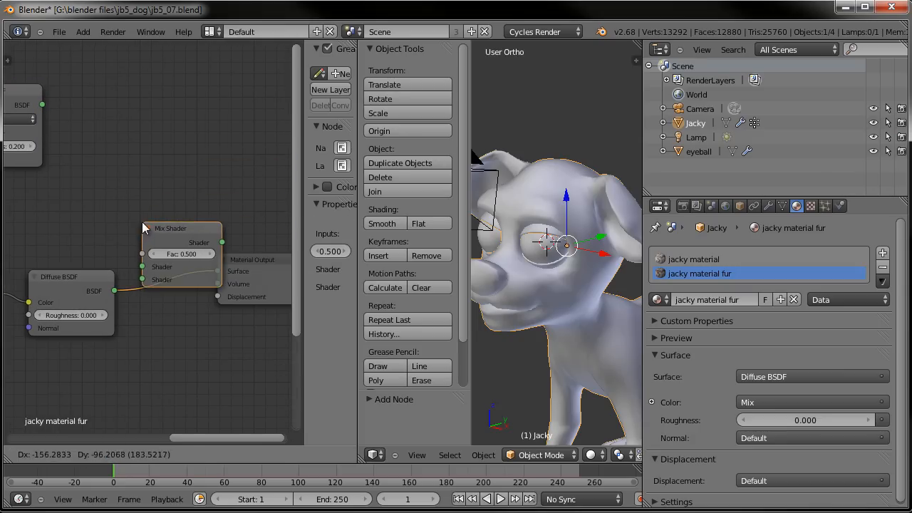
{"action": "left_click", "coordinate": [139, 236]}
{"action": "left_click_drag", "start_coordinate": [278, 257], "coordinate": [323, 238]}
{"action": "left_click_drag", "start_coordinate": [193, 231], "coordinate": [200, 233]}
- Connect the Glossy BSDF output to the Mix Shader's second shader input
{"action": "left_click_drag", "start_coordinate": [43, 104], "coordinate": [149, 280]}
{"action": "scroll", "coordinate": [146, 274], "scroll_direction": "down", "scroll_amount": 3}
{"action": "middle_click_drag", "start_coordinate": [106, 242], "coordinate": [127, 280]}
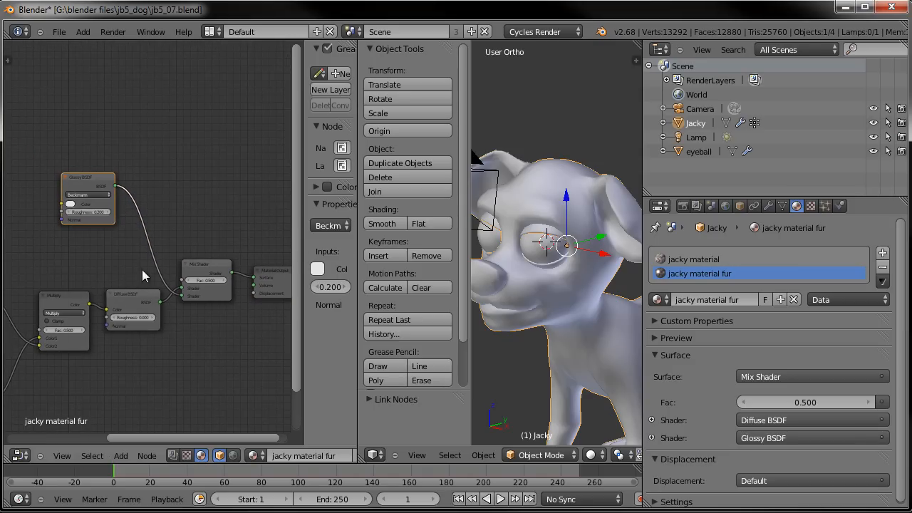
{"action": "scroll", "coordinate": [158, 248], "scroll_direction": "up", "scroll_amount": 4}
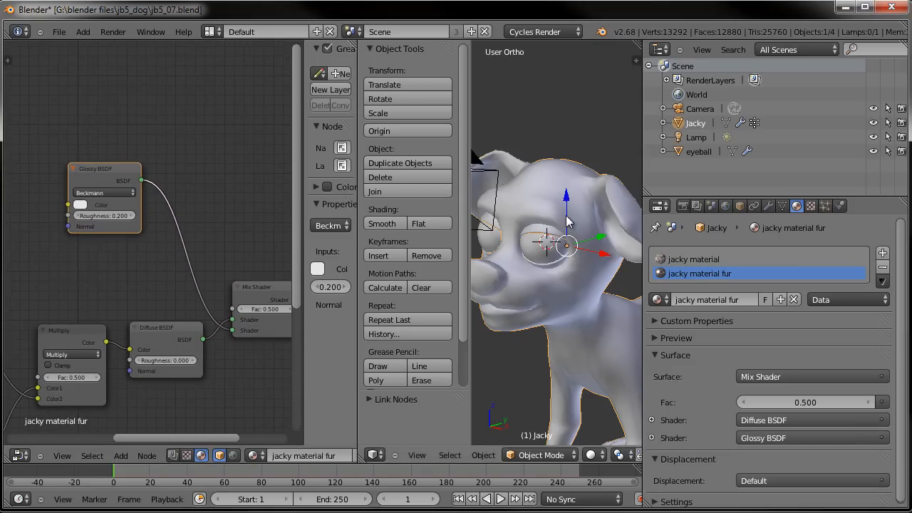
- Inspect the jacky material node settings, then return to the jacky material fur slot
{"action": "left_click", "coordinate": [706, 260]}
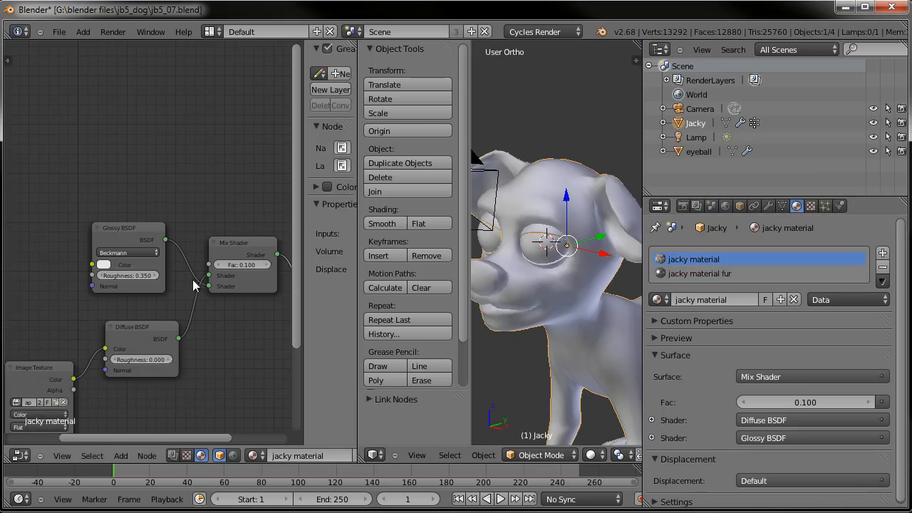
{"action": "middle_click_drag", "start_coordinate": [204, 280], "coordinate": [170, 259]}
{"action": "scroll", "coordinate": [156, 276], "scroll_direction": "up", "scroll_amount": 1}
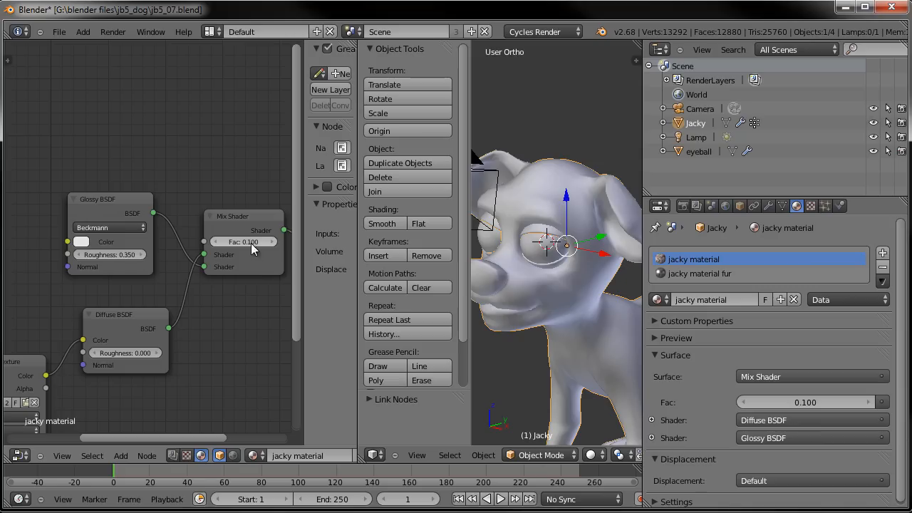
{"action": "left_click", "coordinate": [708, 277]}
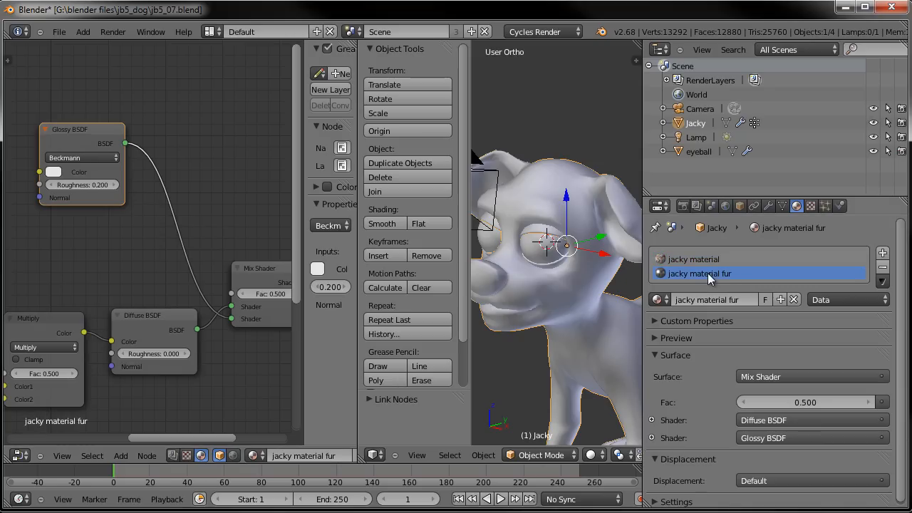
- Set the Glossy BSDF roughness to 0.35
{"action": "left_click_drag", "start_coordinate": [83, 137], "coordinate": [90, 160]}
{"action": "left_click", "coordinate": [124, 208]}
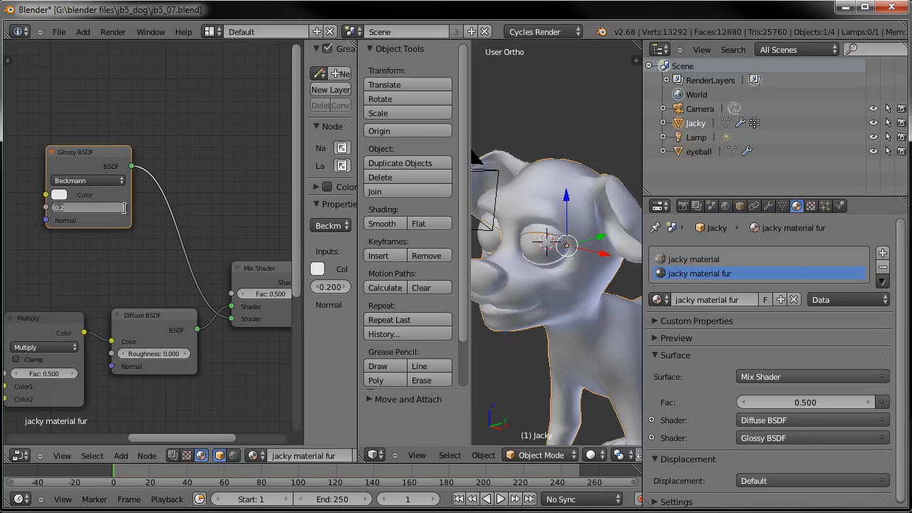
{"action": "type", "text": ".35"}
{"action": "key", "text": "Return"}
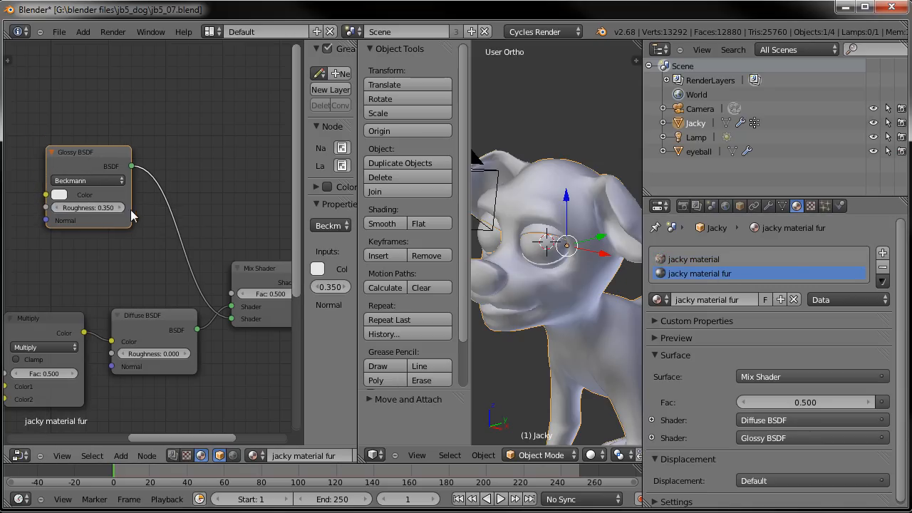
- Set the Mix Shader Fac to 0.1
{"action": "left_click", "coordinate": [268, 291]}
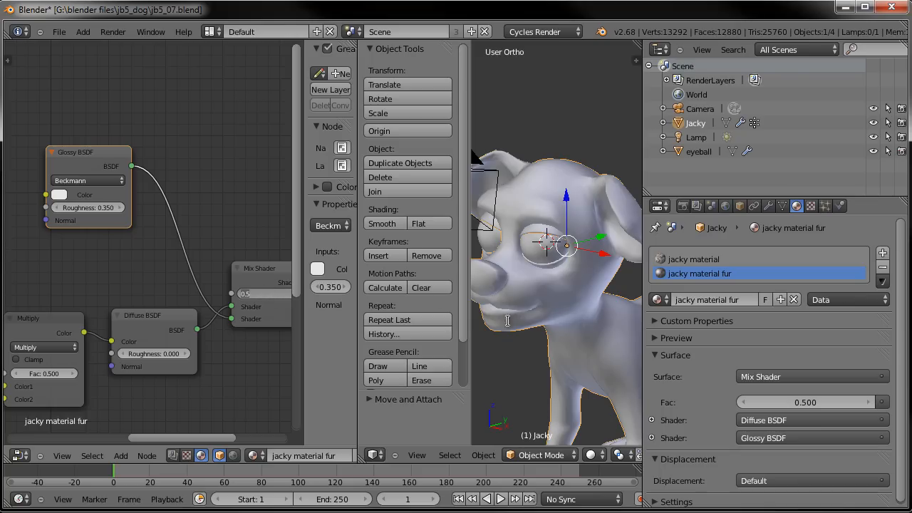
{"action": "left_click", "coordinate": [682, 258]}
{"action": "left_click", "coordinate": [687, 274]}
{"action": "left_click", "coordinate": [271, 296]}
{"action": "type", "text": ".1"}
{"action": "key", "text": "Return"}
- Enlarge the 3D viewport, deselect everything and render the scene for a preview
{"action": "left_click", "coordinate": [692, 259]}
{"action": "left_click", "coordinate": [699, 275]}
{"action": "scroll", "coordinate": [573, 282], "scroll_direction": "down", "scroll_amount": 1}
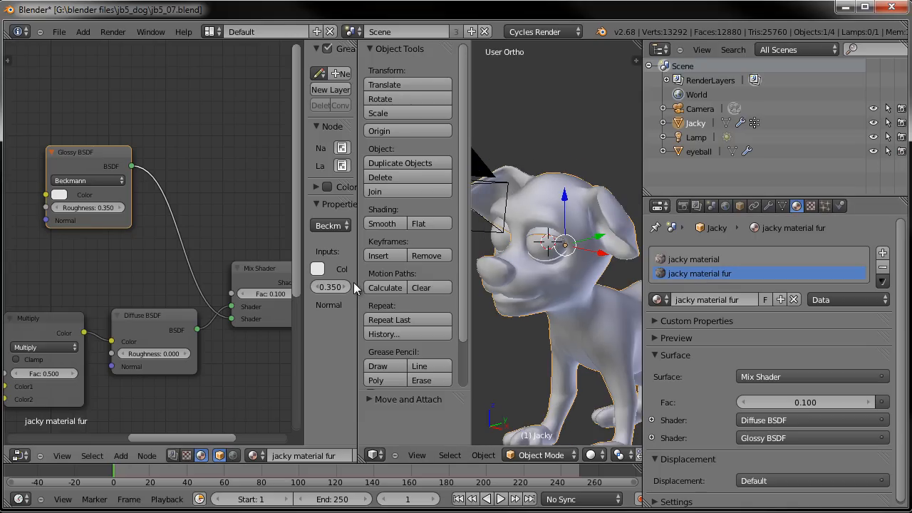
{"action": "left_click_drag", "start_coordinate": [358, 280], "coordinate": [232, 281]}
{"action": "middle_click_drag", "start_coordinate": [531, 295], "coordinate": [484, 246], "text": "shift"}
{"action": "key", "text": "a"}
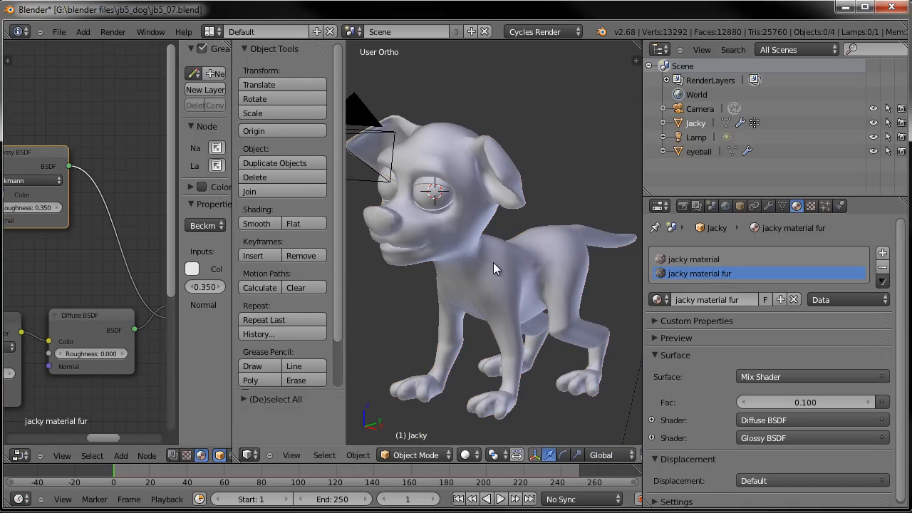
{"action": "key", "text": "F12"}
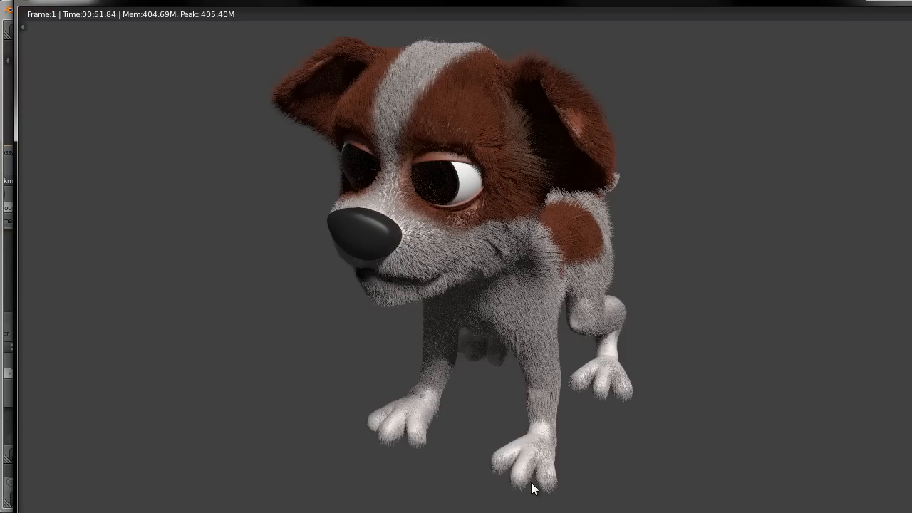
{"action": "key", "text": "Escape"}
- Select the fur_body particle system and switch to Particle Edit mode
{"action": "middle_click_drag", "start_coordinate": [606, 350], "coordinate": [565, 363]}
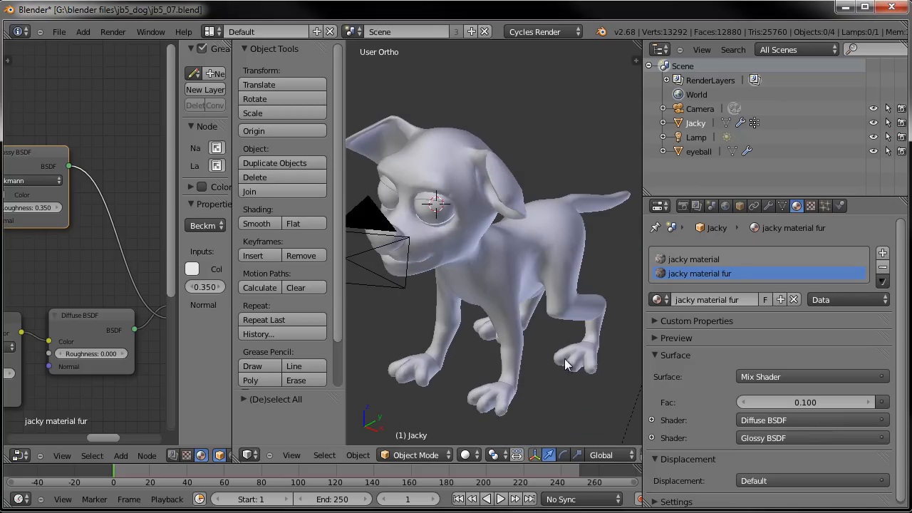
{"action": "left_click", "coordinate": [826, 206]}
{"action": "scroll", "coordinate": [748, 302], "scroll_direction": "up", "scroll_amount": 4}
{"action": "left_click", "coordinate": [710, 258]}
{"action": "left_click_drag", "start_coordinate": [230, 320], "coordinate": [123, 322]}
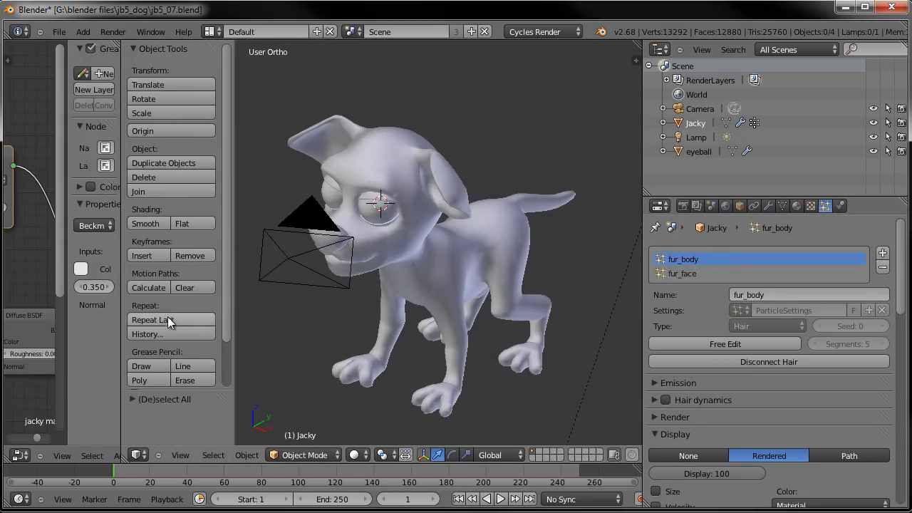
{"action": "scroll", "coordinate": [227, 303], "scroll_direction": "down", "scroll_amount": 3}
{"action": "left_click", "coordinate": [305, 455]}
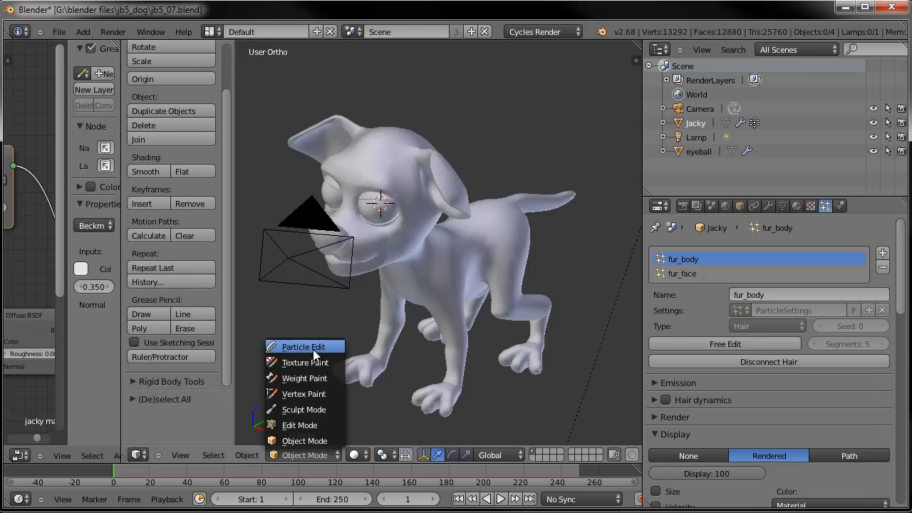
{"action": "left_click", "coordinate": [311, 346]}
- Puff the fur_body hairs around the legs and feet from a few angles
{"action": "middle_click_drag", "start_coordinate": [427, 387], "coordinate": [387, 306], "text": "shift"}
{"action": "scroll", "coordinate": [174, 142], "scroll_direction": "up", "scroll_amount": 3}
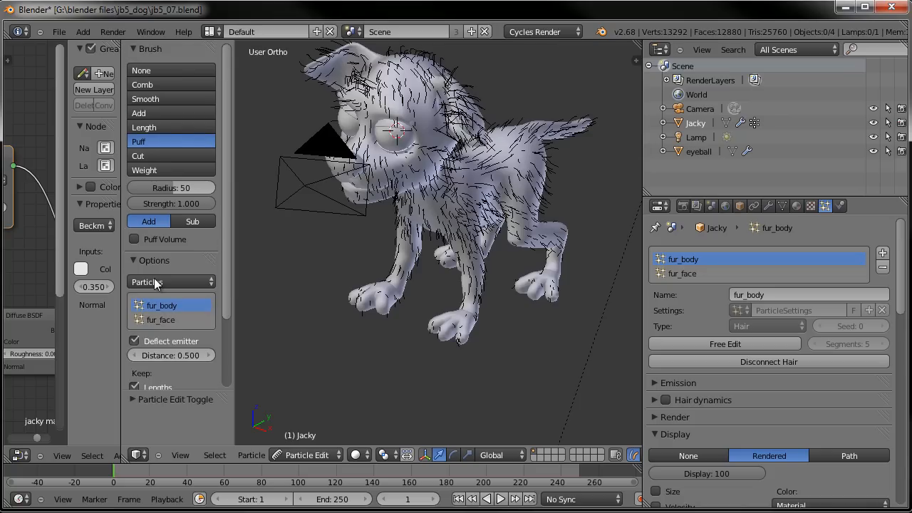
{"action": "left_click", "coordinate": [455, 318]}
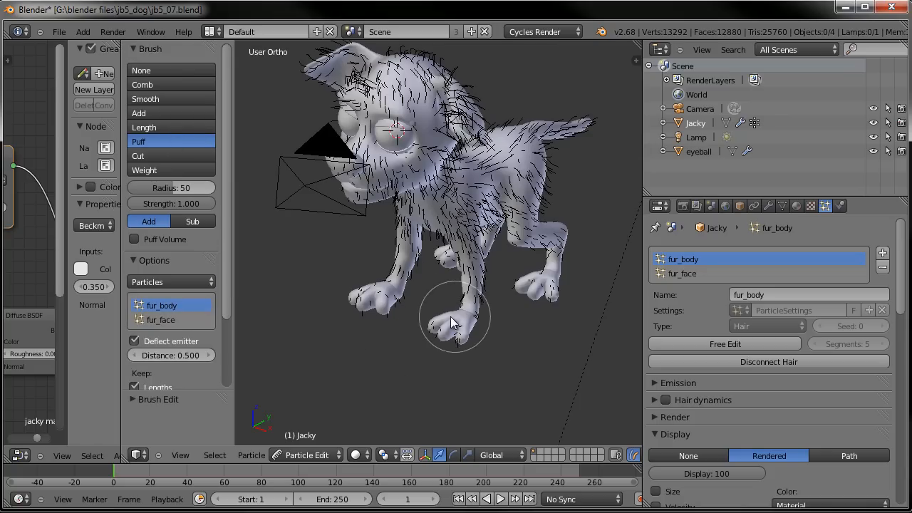
{"action": "middle_click_drag", "start_coordinate": [570, 301], "coordinate": [498, 267]}
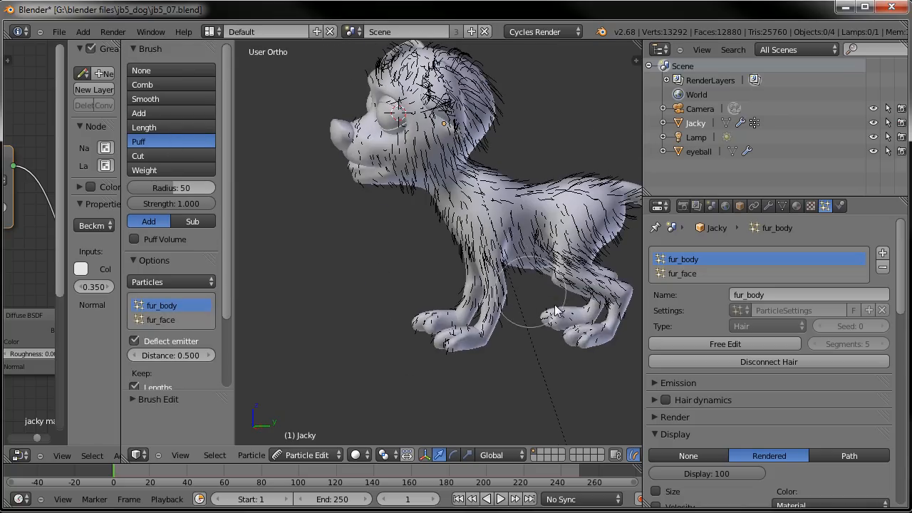
{"action": "middle_click_drag", "start_coordinate": [583, 313], "coordinate": [473, 326]}
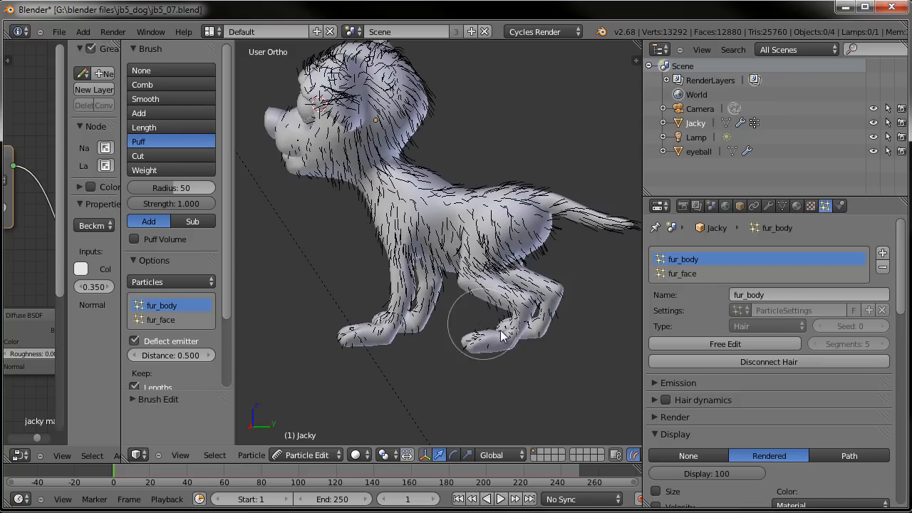
- Return to Object Mode and orbit the view
{"action": "left_click", "coordinate": [305, 455]}
{"action": "left_click", "coordinate": [320, 441]}
{"action": "middle_click_drag", "start_coordinate": [353, 311], "coordinate": [476, 317]}
- Save the file and render the scene
{"action": "key", "text": "ctrl+s"}
{"action": "left_click", "coordinate": [476, 320]}
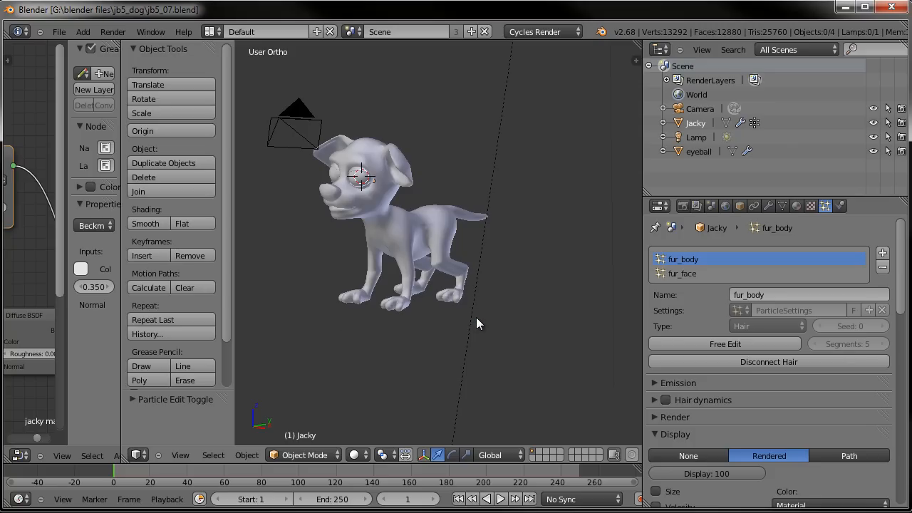
{"action": "key", "text": "F12"}
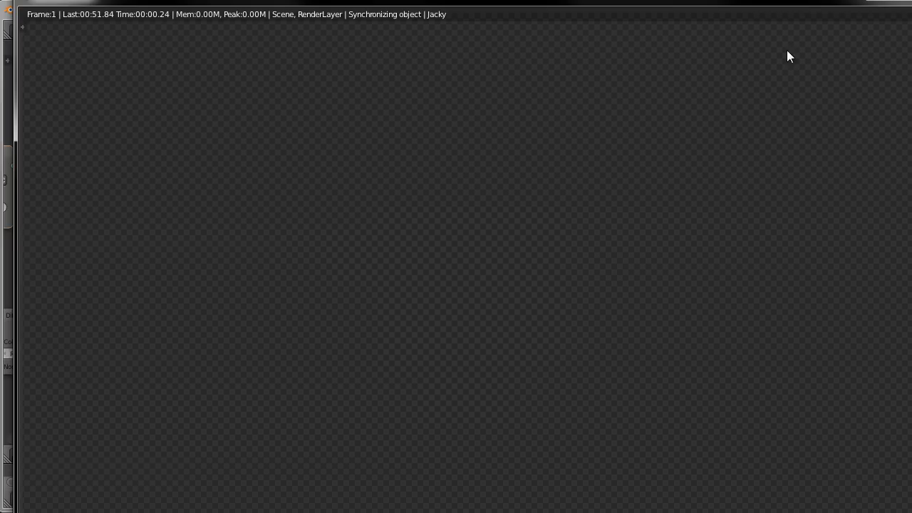
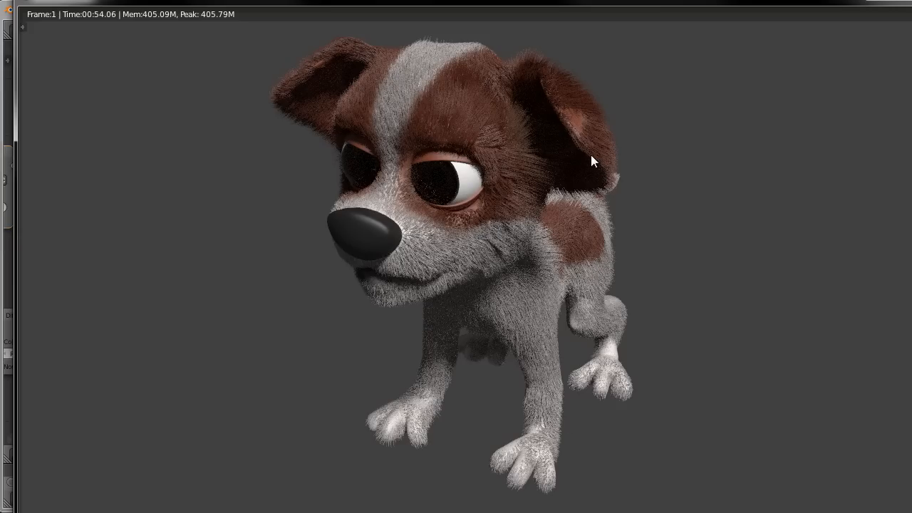
- Close the render window, select the Jacky mesh and enlarge the node editor to show the jacky material fur nodes
{"action": "key", "text": "Escape"}
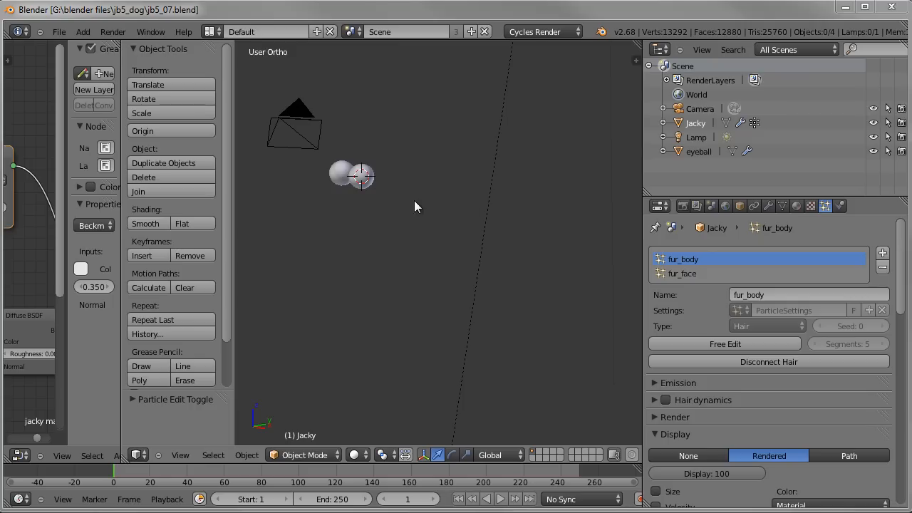
{"action": "mouse_move", "coordinate": [370, 246]}
{"action": "middle_mouse_down"}
{"action": "mouse_move", "coordinate": [342, 246]}
{"action": "mouse_move", "coordinate": [360, 256]}
{"action": "middle_mouse_up"}
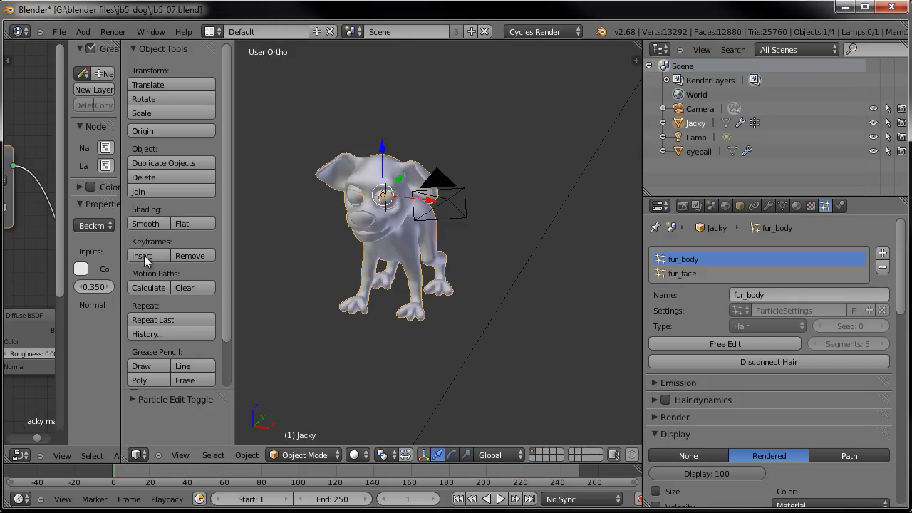
{"action": "left_click_drag", "start_coordinate": [121, 251], "coordinate": [400, 243]}
{"action": "middle_click_drag", "start_coordinate": [188, 237], "coordinate": [214, 180]}
{"action": "scroll", "coordinate": [212, 185], "scroll_direction": "down", "scroll_amount": 2}
{"action": "middle_click_drag", "start_coordinate": [155, 192], "coordinate": [279, 164]}
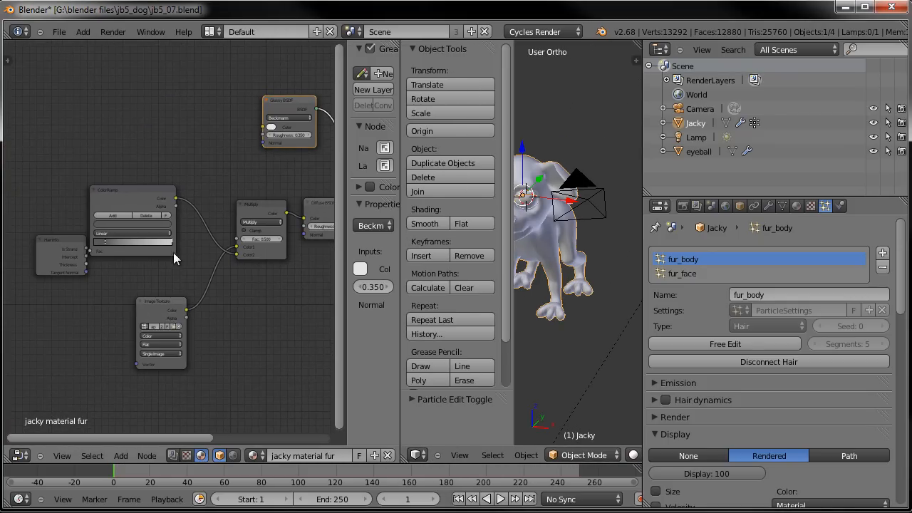
{"action": "scroll", "coordinate": [63, 251], "scroll_direction": "up", "scroll_amount": 2}
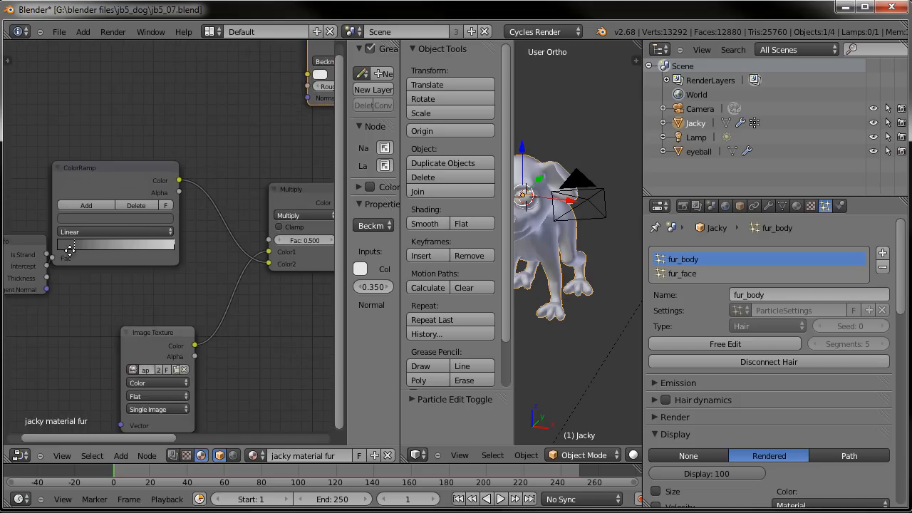
{"action": "left_click_drag", "start_coordinate": [127, 240], "coordinate": [83, 252]}
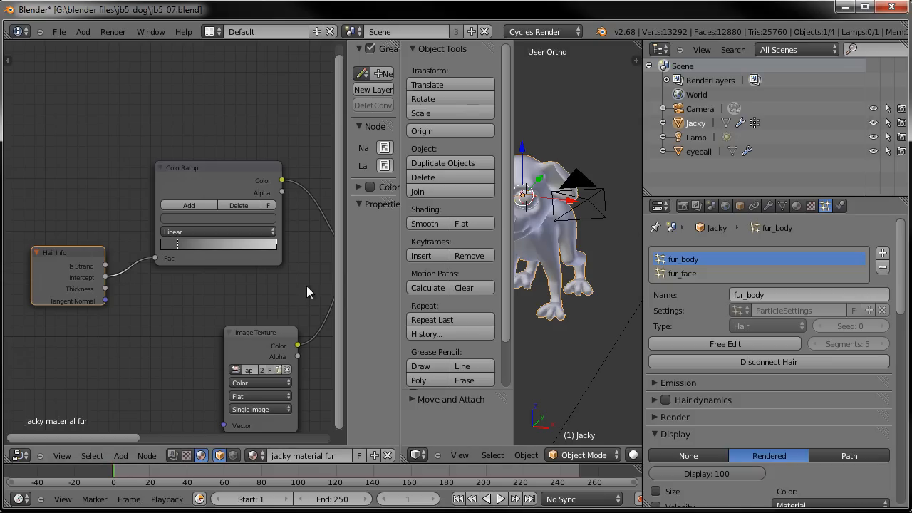
- Rearrange the editor layout and orbit the 3D view close to the dog's face in the rendered preview
{"action": "scroll", "coordinate": [256, 281], "scroll_direction": "down", "scroll_amount": 1}
{"action": "middle_click_drag", "start_coordinate": [240, 282], "coordinate": [224, 297]}
{"action": "scroll", "coordinate": [253, 278], "scroll_direction": "down", "scroll_amount": 1}
{"action": "scroll", "coordinate": [255, 284], "scroll_direction": "down", "scroll_amount": 1}
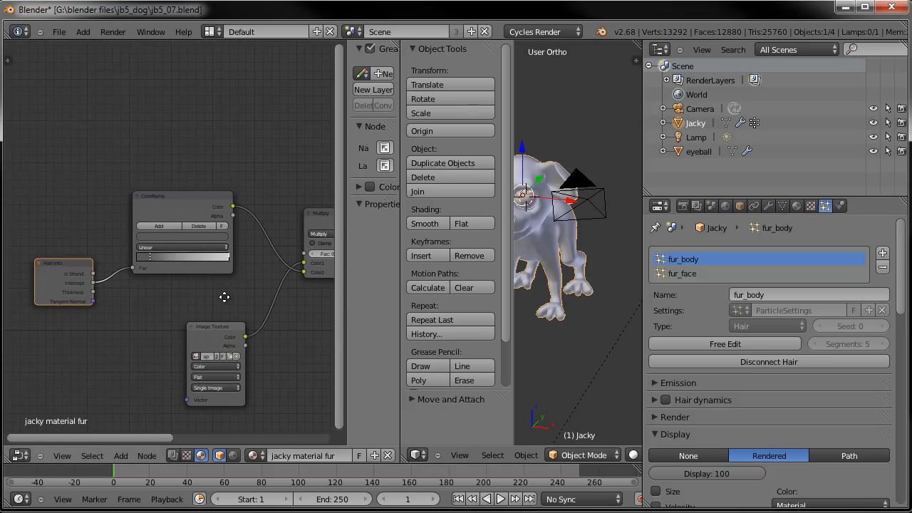
{"action": "left_click_drag", "start_coordinate": [401, 265], "coordinate": [323, 265]}
{"action": "middle_click_drag", "start_coordinate": [442, 262], "coordinate": [502, 208]}
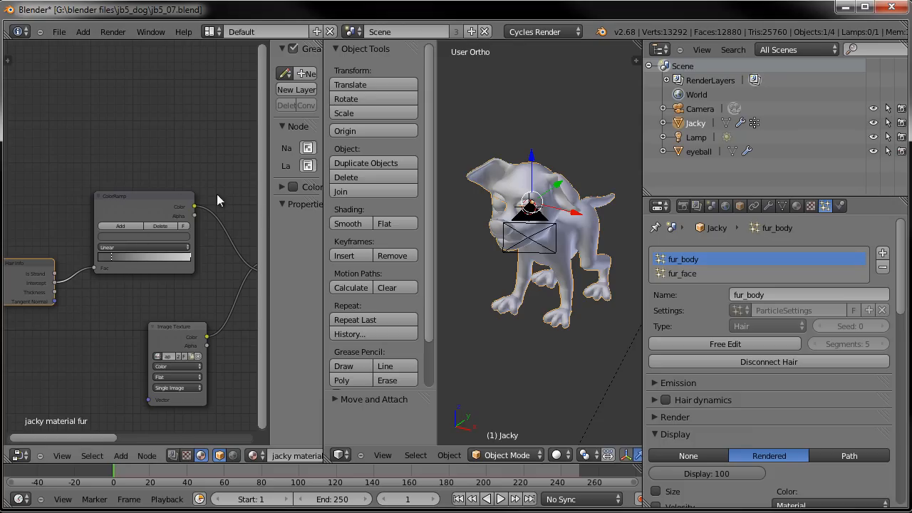
{"action": "middle_click_drag", "start_coordinate": [197, 208], "coordinate": [205, 175]}
{"action": "scroll", "coordinate": [199, 186], "scroll_direction": "down", "scroll_amount": 1}
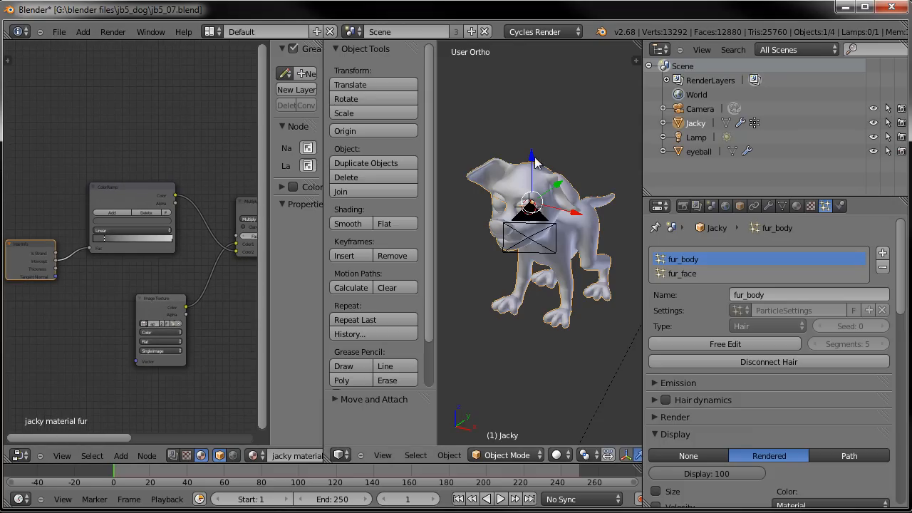
{"action": "middle_click_drag", "start_coordinate": [560, 189], "coordinate": [531, 204]}
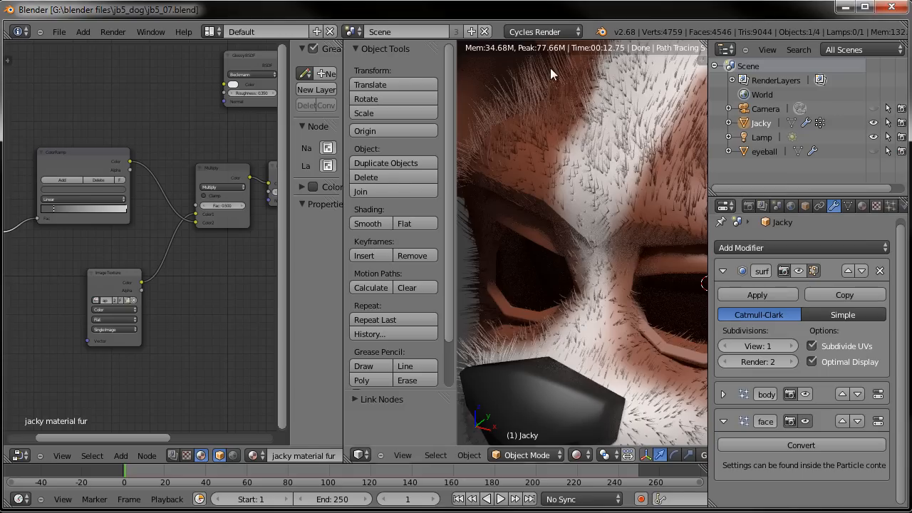
- Inspect the fur material node tree around the Mix Shader and Transparent BSDF nodes
{"action": "left_click_drag", "start_coordinate": [354, 210], "coordinate": [403, 212]}
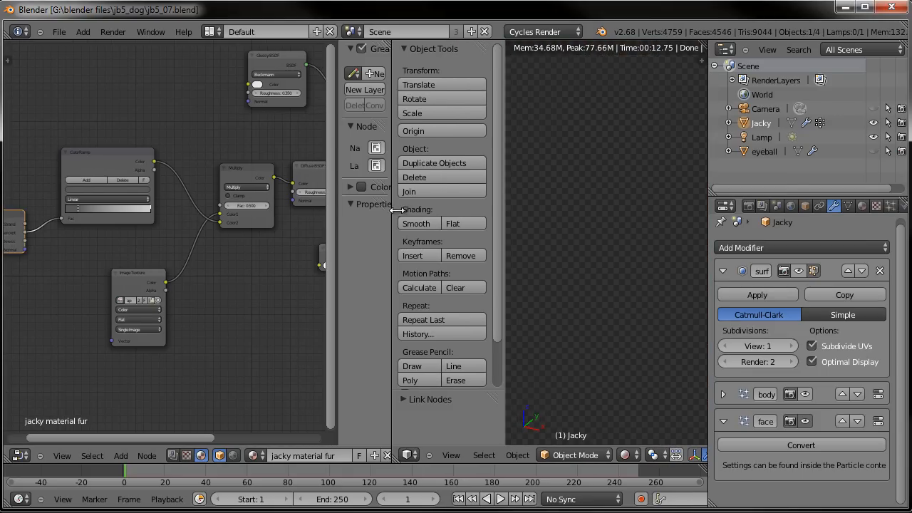
{"action": "middle_click_drag", "start_coordinate": [227, 269], "coordinate": [226, 267]}
{"action": "scroll", "coordinate": [221, 265], "scroll_direction": "down", "scroll_amount": 1}
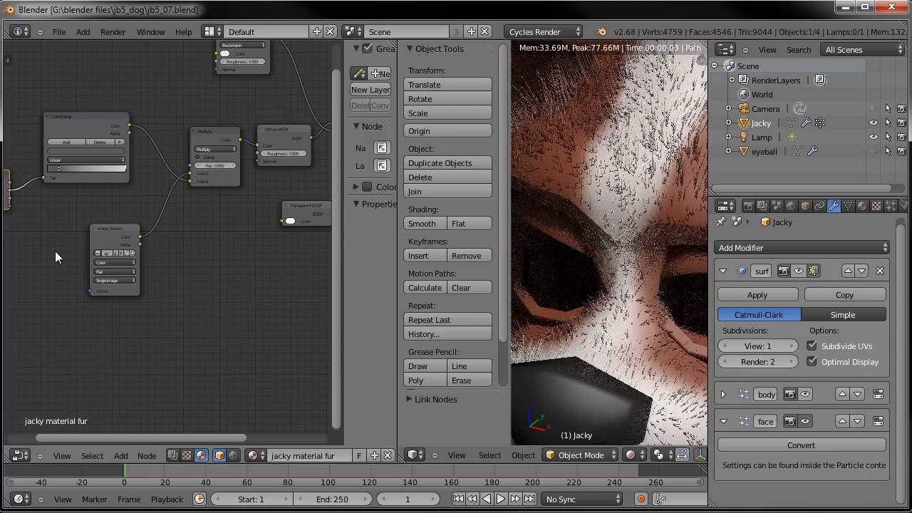
{"action": "scroll", "coordinate": [121, 255], "scroll_direction": "down", "scroll_amount": 1}
{"action": "middle_click_drag", "start_coordinate": [119, 256], "coordinate": [168, 229]}
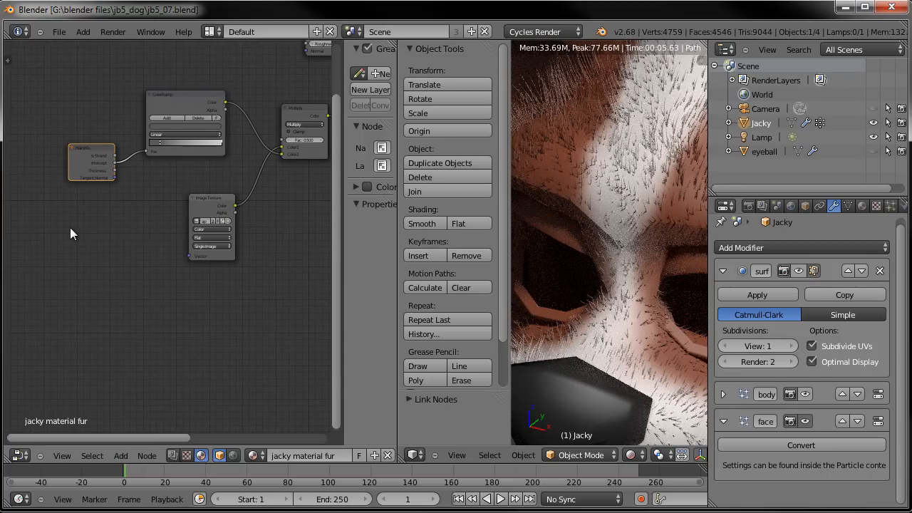
{"action": "middle_click_drag", "start_coordinate": [63, 260], "coordinate": [62, 291]}
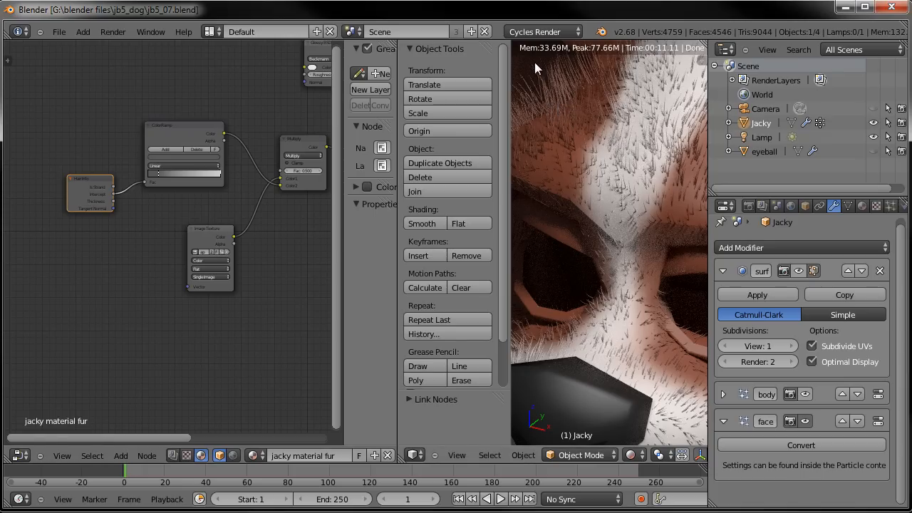
{"action": "middle_click_drag", "start_coordinate": [333, 250], "coordinate": [183, 285]}
{"action": "scroll", "coordinate": [242, 245], "scroll_direction": "up", "scroll_amount": 4}
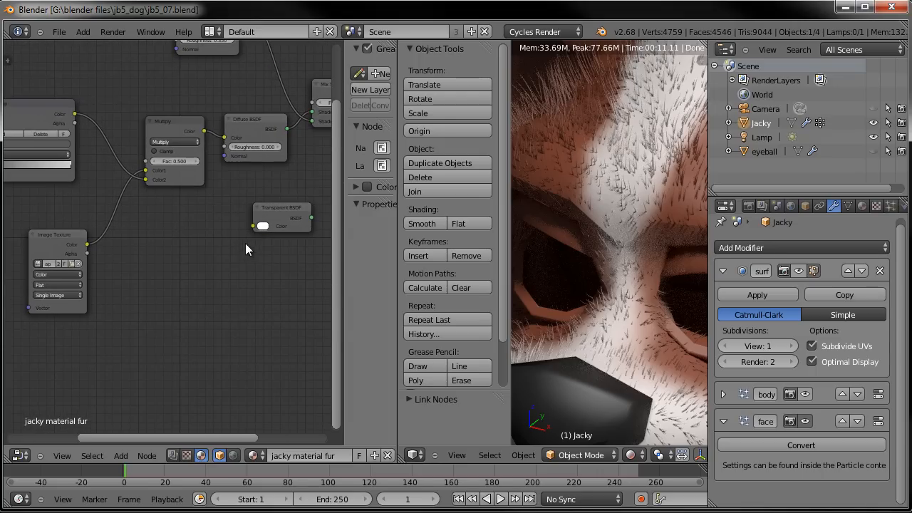
{"action": "left_click_drag", "start_coordinate": [296, 211], "coordinate": [265, 217]}
{"action": "middle_click_drag", "start_coordinate": [280, 216], "coordinate": [132, 234]}
{"action": "left_click_drag", "start_coordinate": [133, 234], "coordinate": [210, 213]}
- Duplicate the Mix Shader node and place the copy below the original
{"action": "left_click", "coordinate": [193, 106]}
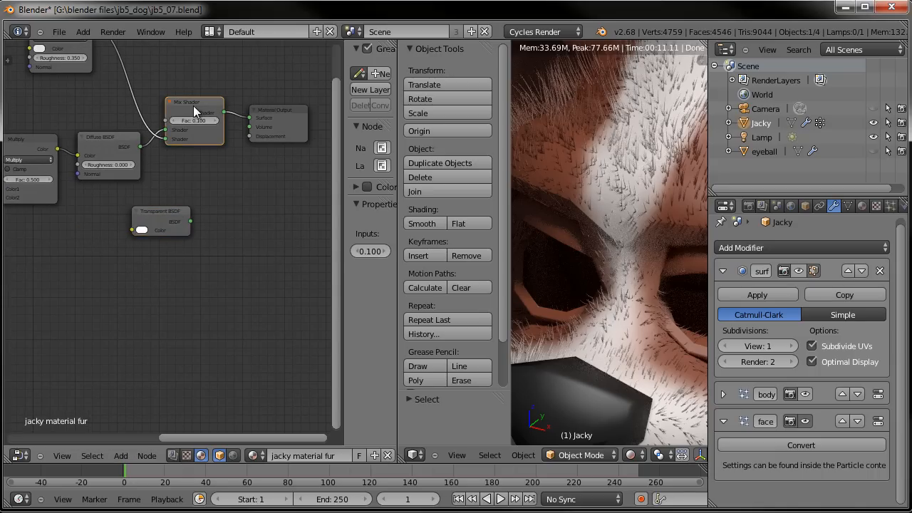
{"action": "key", "text": "shift+d"}
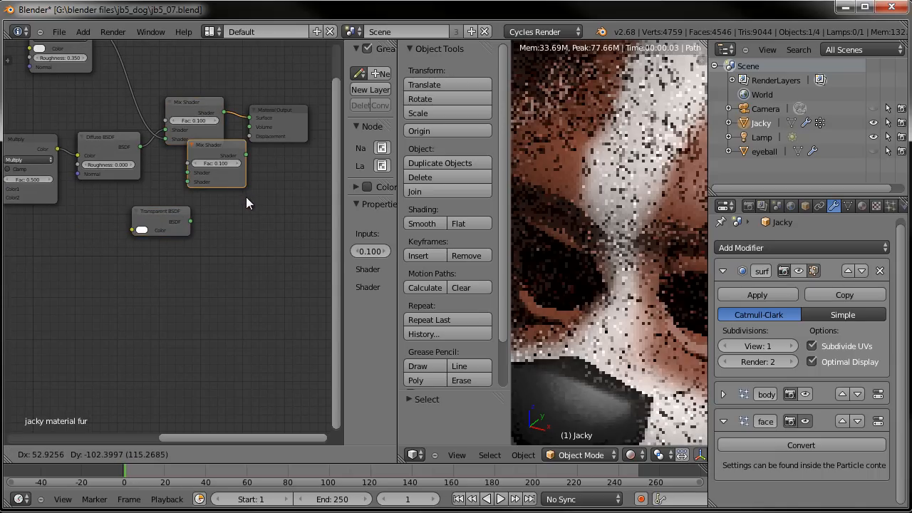
{"action": "left_click", "coordinate": [250, 202]}
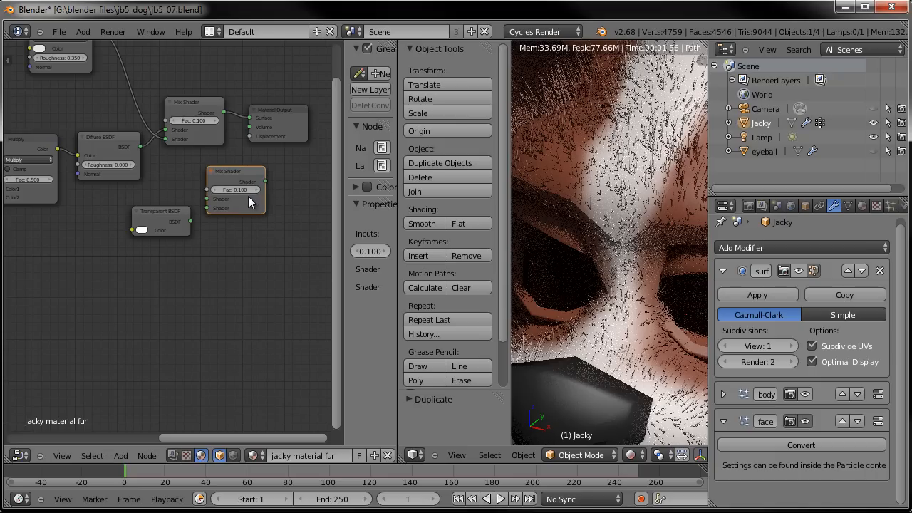
- Position the duplicated Mix Shader between the Transparent BSDF and the Material Output nodes
{"action": "scroll", "coordinate": [171, 175], "scroll_direction": "down", "scroll_amount": 1}
{"action": "middle_click_drag", "start_coordinate": [142, 190], "coordinate": [157, 162]}
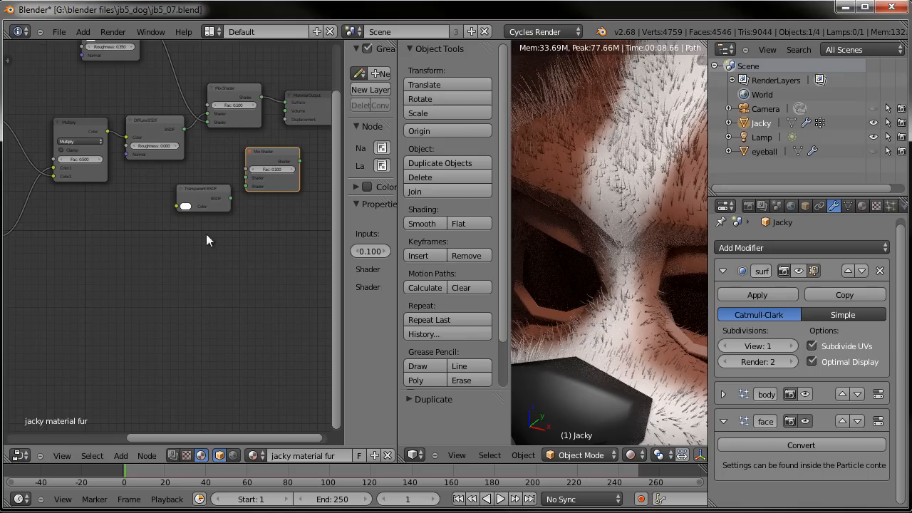
{"action": "middle_click_drag", "start_coordinate": [240, 194], "coordinate": [189, 240]}
{"action": "left_click_drag", "start_coordinate": [268, 116], "coordinate": [309, 116]}
{"action": "scroll", "coordinate": [74, 314], "scroll_direction": "down", "scroll_amount": 3}
{"action": "middle_click_drag", "start_coordinate": [73, 314], "coordinate": [252, 304]}
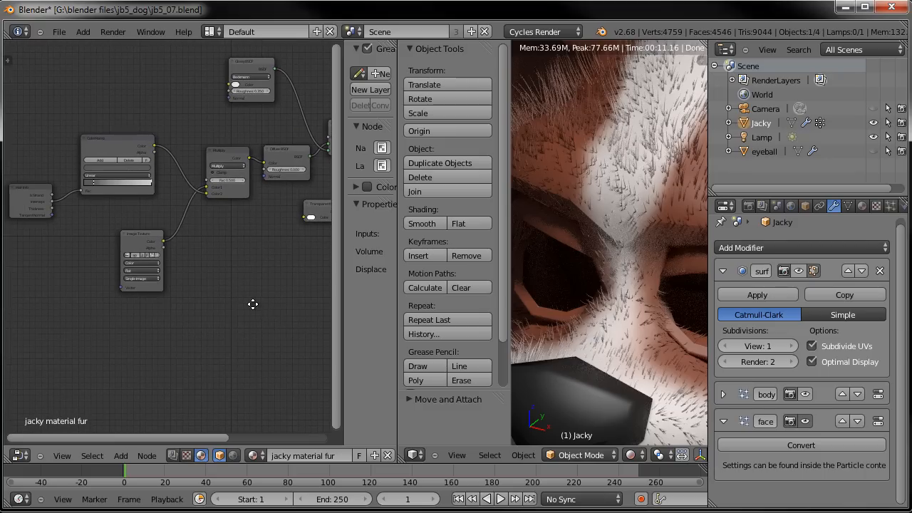
{"action": "left_click", "coordinate": [104, 143]}
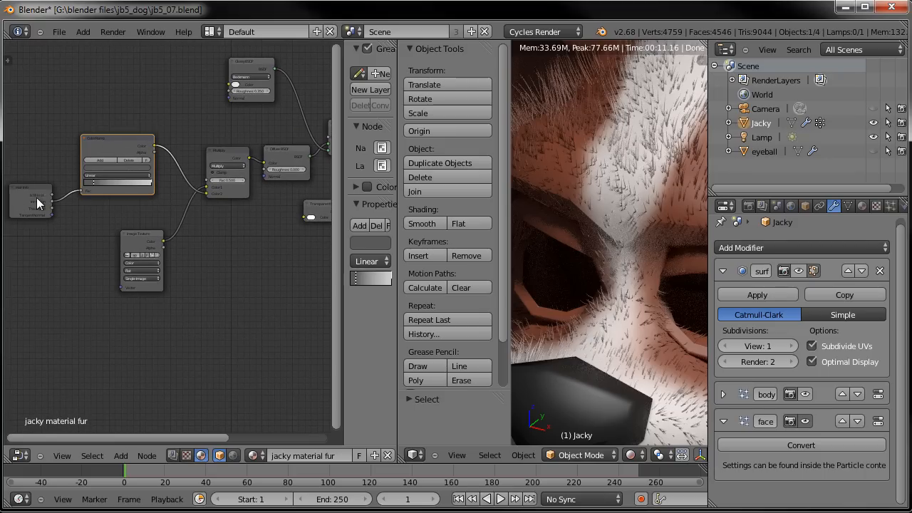
{"action": "middle_click_drag", "start_coordinate": [151, 274], "coordinate": [5, 280]}
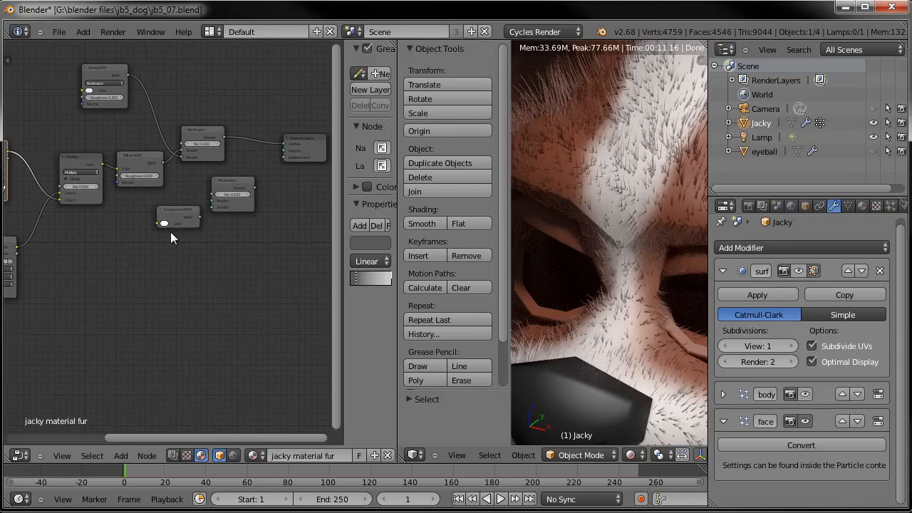
{"action": "scroll", "coordinate": [173, 231], "scroll_direction": "up", "scroll_amount": 2}
{"action": "scroll", "coordinate": [173, 231], "scroll_direction": "up", "scroll_amount": 1}
{"action": "middle_click_drag", "start_coordinate": [242, 199], "coordinate": [176, 242]}
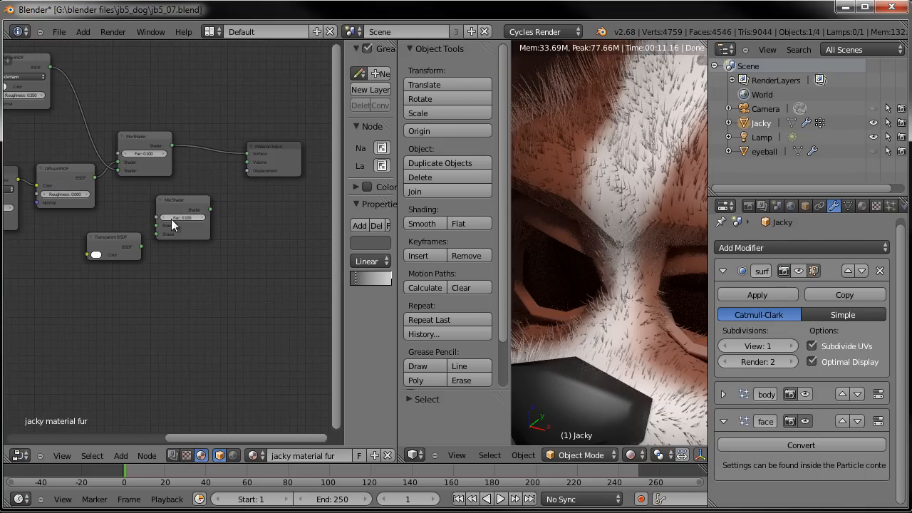
{"action": "scroll", "coordinate": [187, 217], "scroll_direction": "up", "scroll_amount": 1}
{"action": "left_click_drag", "start_coordinate": [197, 207], "coordinate": [236, 196]}
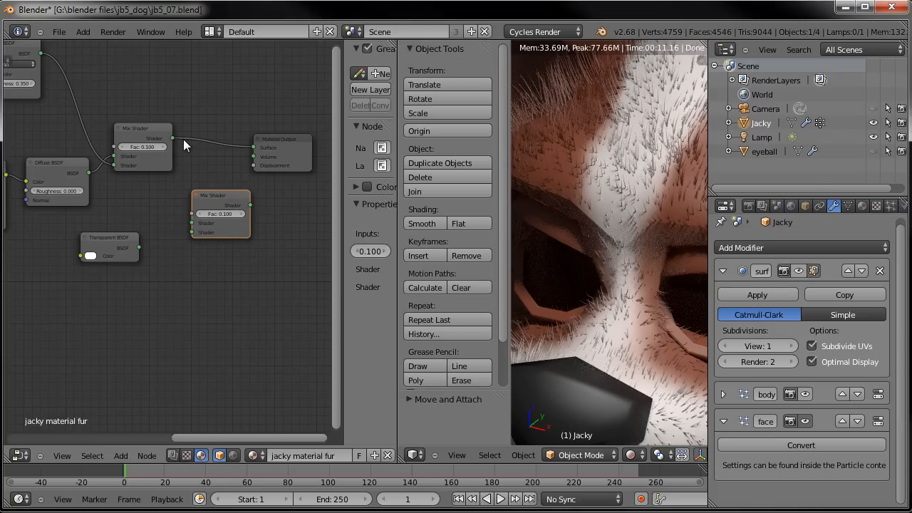
- Feed the first Mix Shader into the duplicate's top Shader input and link the duplicate to the Material Output
{"action": "left_click_drag", "start_coordinate": [140, 129], "coordinate": [188, 225]}
{"action": "left_click", "coordinate": [299, 143]}
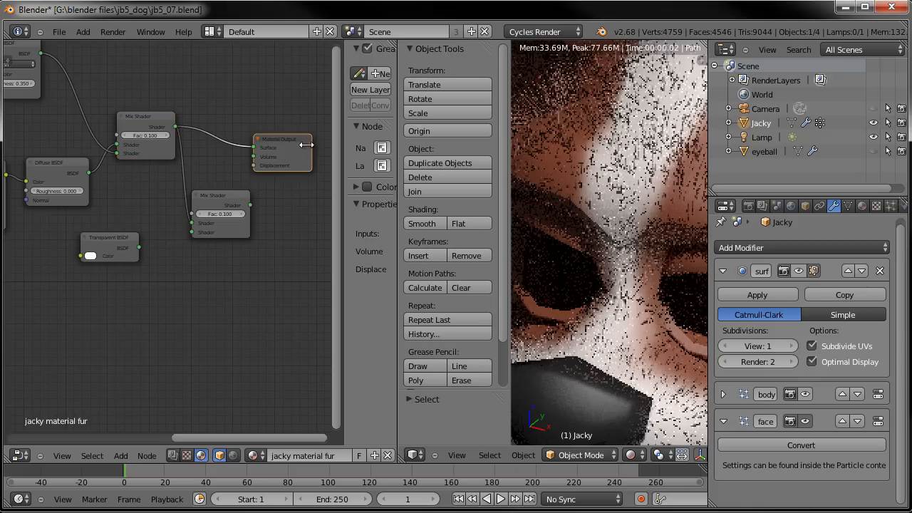
{"action": "left_click", "coordinate": [253, 147]}
{"action": "left_click_drag", "start_coordinate": [254, 206], "coordinate": [252, 146]}
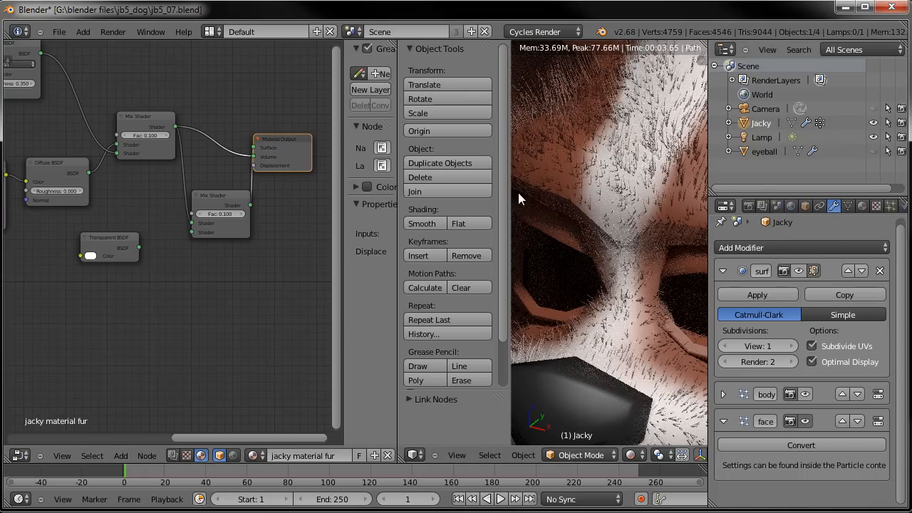
{"action": "left_click", "coordinate": [308, 141]}
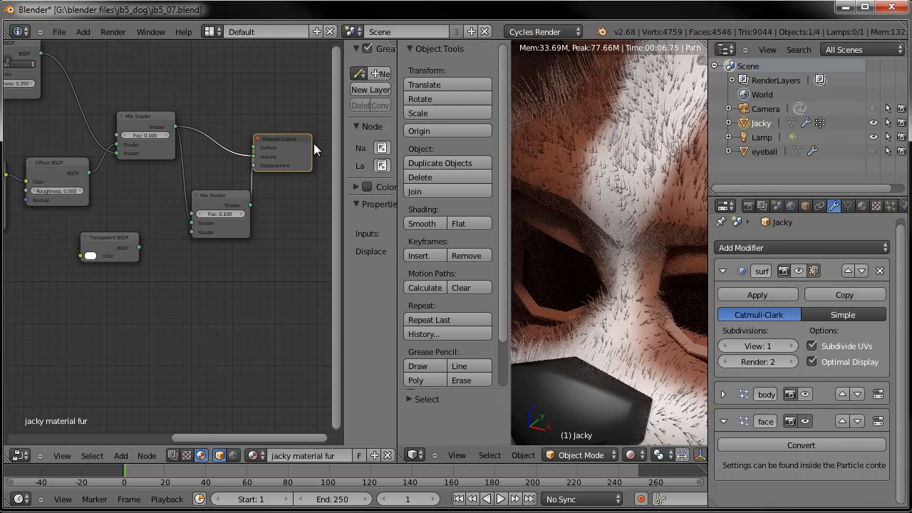
- Open the render settings' Sampling section and set the preview samples to 5
{"action": "left_click", "coordinate": [749, 206]}
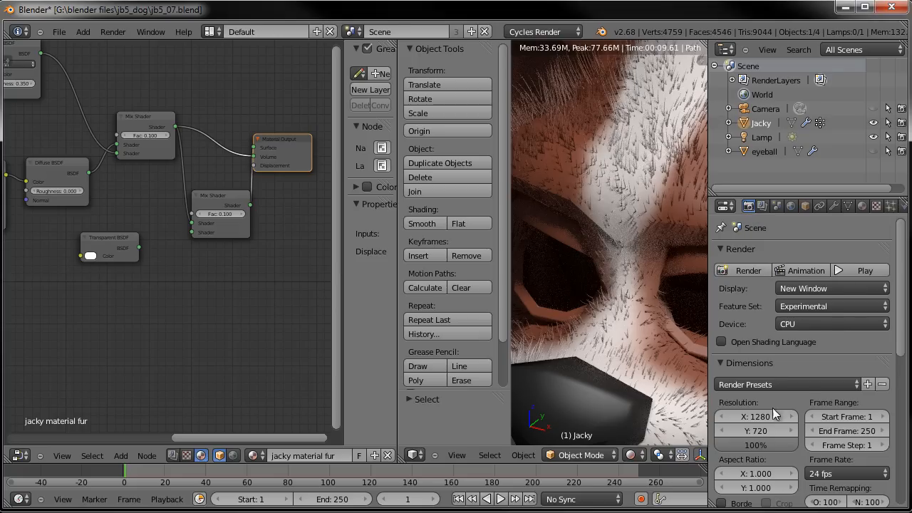
{"action": "scroll", "coordinate": [775, 416], "scroll_direction": "down", "scroll_amount": 1}
{"action": "left_click", "coordinate": [721, 334]}
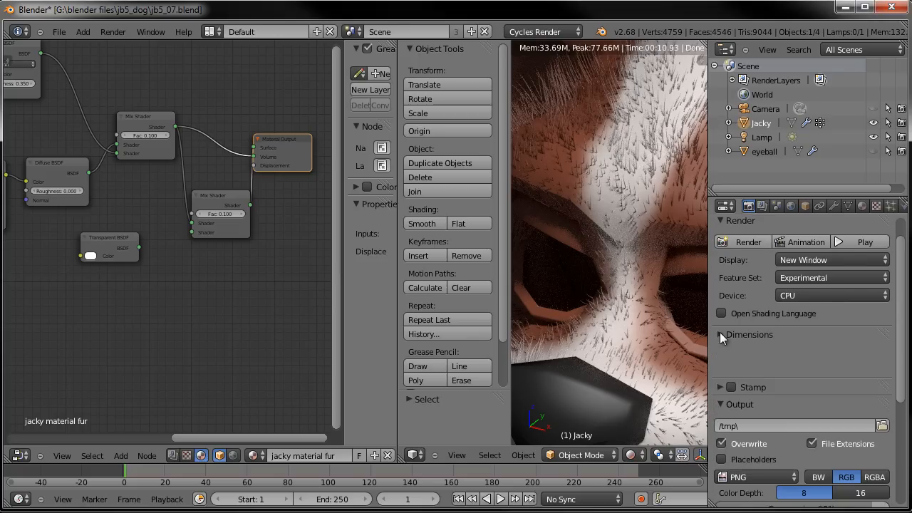
{"action": "left_click", "coordinate": [722, 369]}
{"action": "left_click", "coordinate": [717, 387]}
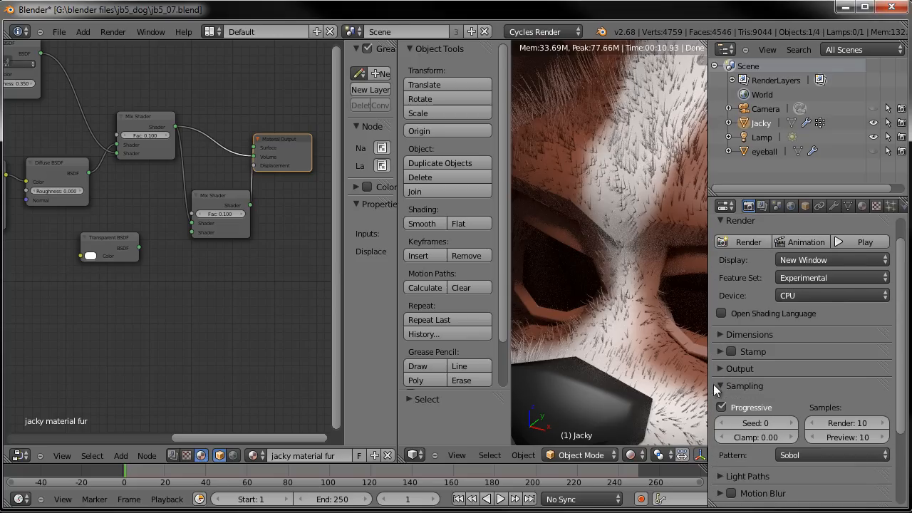
{"action": "left_click", "coordinate": [849, 435]}
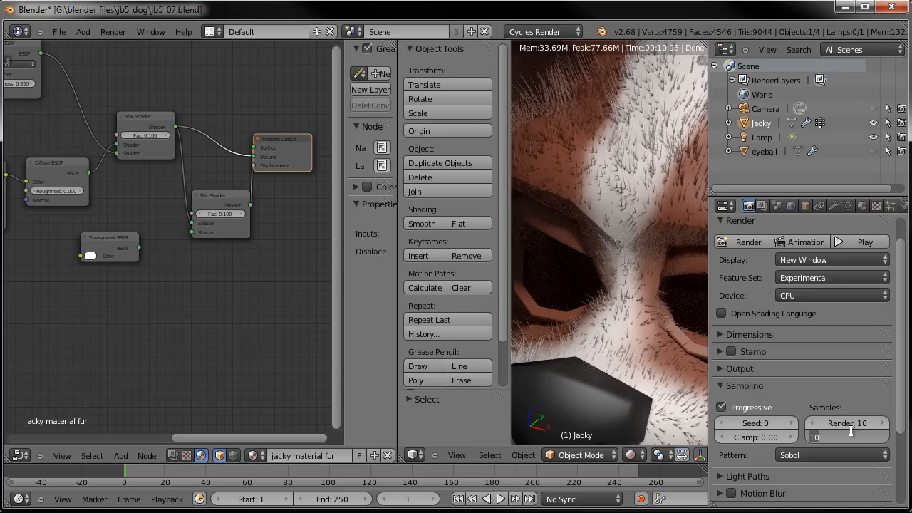
{"action": "type", "text": "5"}
{"action": "key", "text": "Return"}
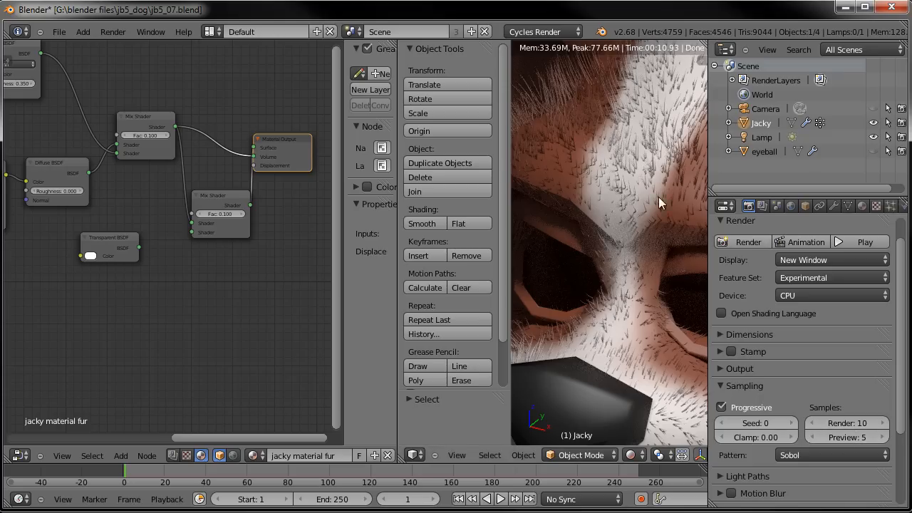
- Reconnect the duplicated Mix Shader's output to the Material Output's Surface input
{"action": "middle_click_drag", "start_coordinate": [242, 253], "coordinate": [253, 252]}
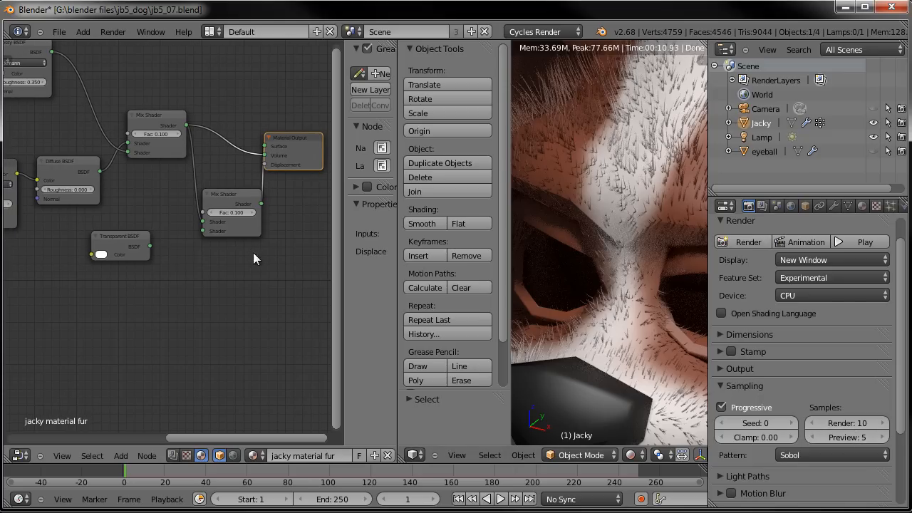
{"action": "left_click_drag", "start_coordinate": [236, 198], "coordinate": [228, 196]}
{"action": "left_click_drag", "start_coordinate": [303, 142], "coordinate": [309, 143]}
{"action": "right_click_drag", "start_coordinate": [266, 144], "coordinate": [238, 168], "text": "ctrl"}
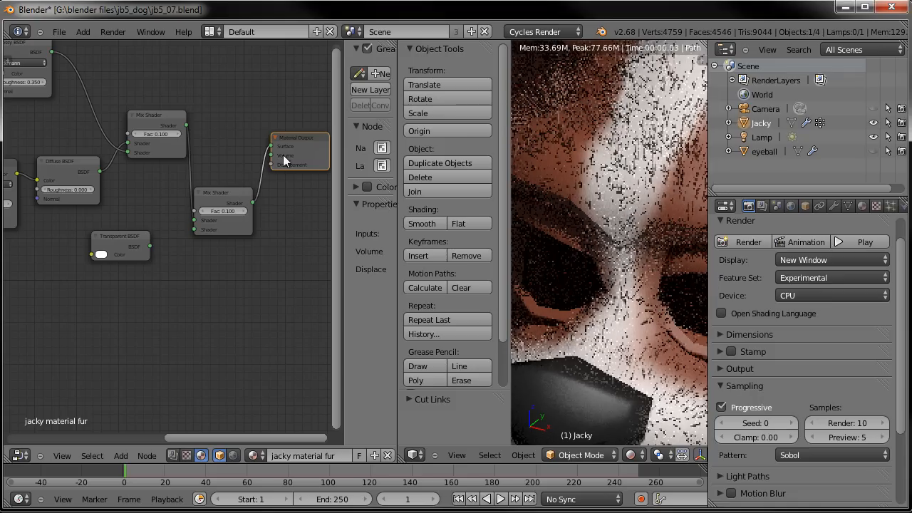
- Connect the Transparent BSDF to the duplicated Mix Shader's lower Shader input
{"action": "left_click", "coordinate": [225, 196]}
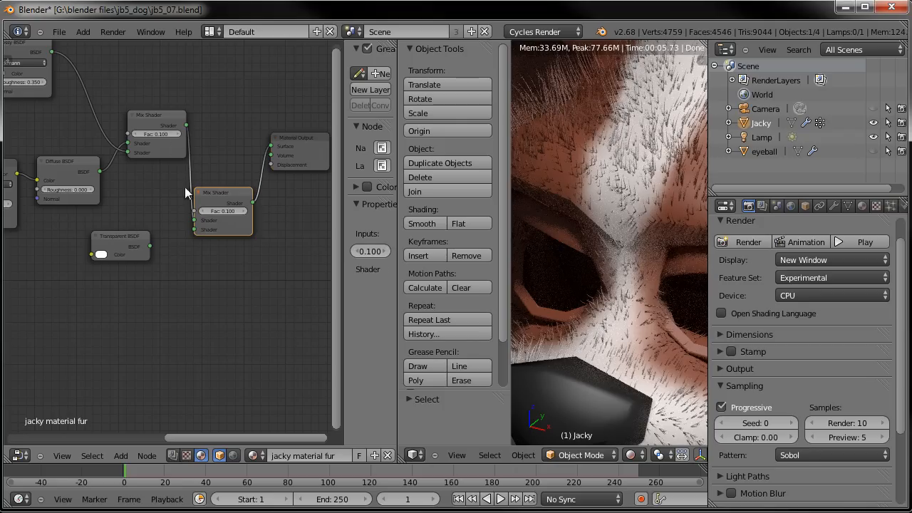
{"action": "left_click_drag", "start_coordinate": [150, 247], "coordinate": [196, 229]}
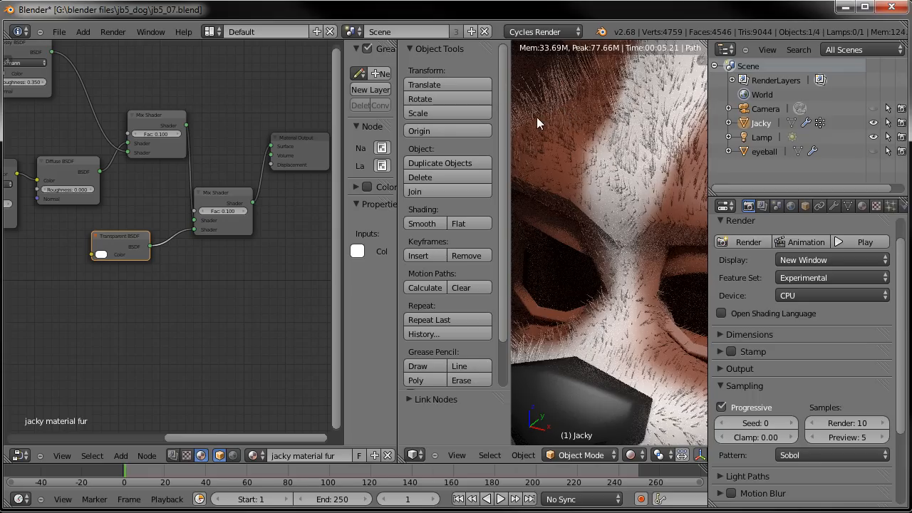
- Reposition the Hair Info node slightly lower in the fur material's node tree
{"action": "middle_click_drag", "start_coordinate": [85, 285], "coordinate": [325, 263]}
{"action": "scroll", "coordinate": [181, 260], "scroll_direction": "down", "scroll_amount": 3}
{"action": "left_click", "coordinate": [63, 214]}
{"action": "left_click_drag", "start_coordinate": [64, 214], "coordinate": [75, 240]}
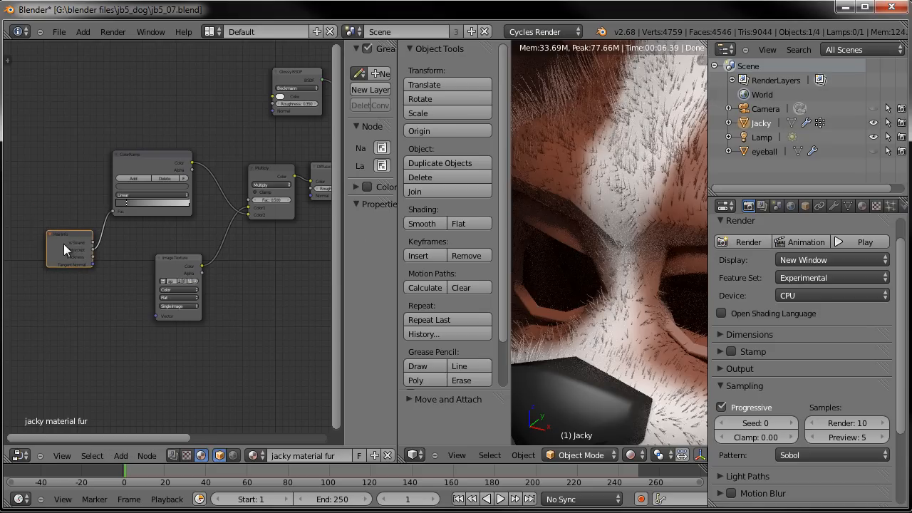
- Duplicate the ColorRamp node and place the copy below the Image Texture node
{"action": "scroll", "coordinate": [77, 245], "scroll_direction": "up", "scroll_amount": 2}
{"action": "left_click_drag", "start_coordinate": [151, 143], "coordinate": [240, 303]}
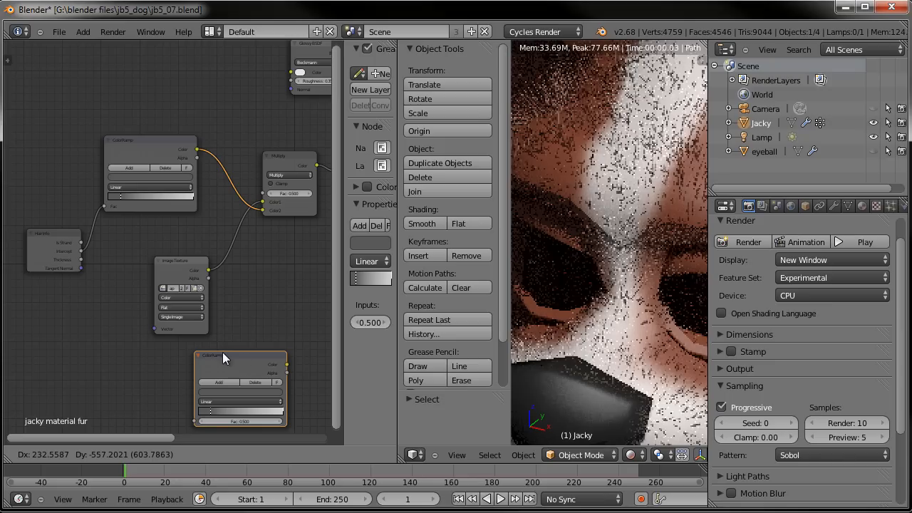
{"action": "left_click", "coordinate": [219, 354]}
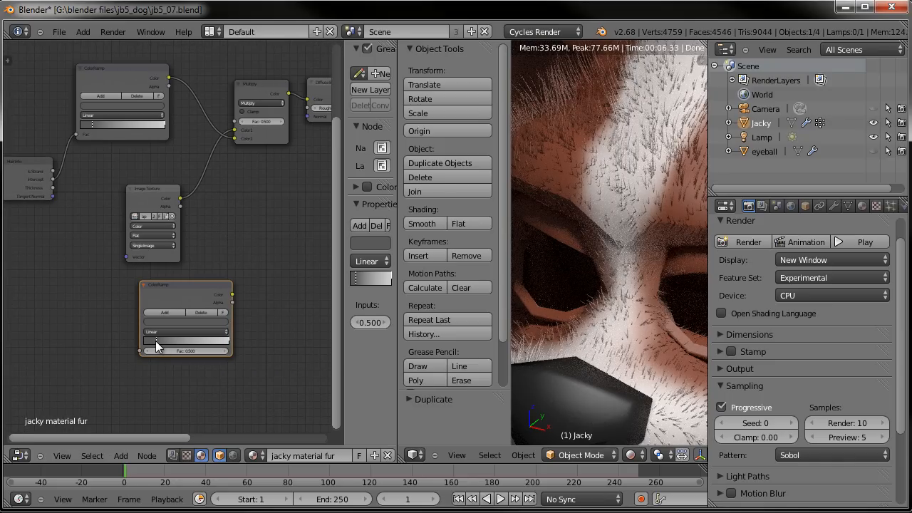
- Set the copied ColorRamp's first stop to black and its other stop to white
{"action": "left_click", "coordinate": [155, 341]}
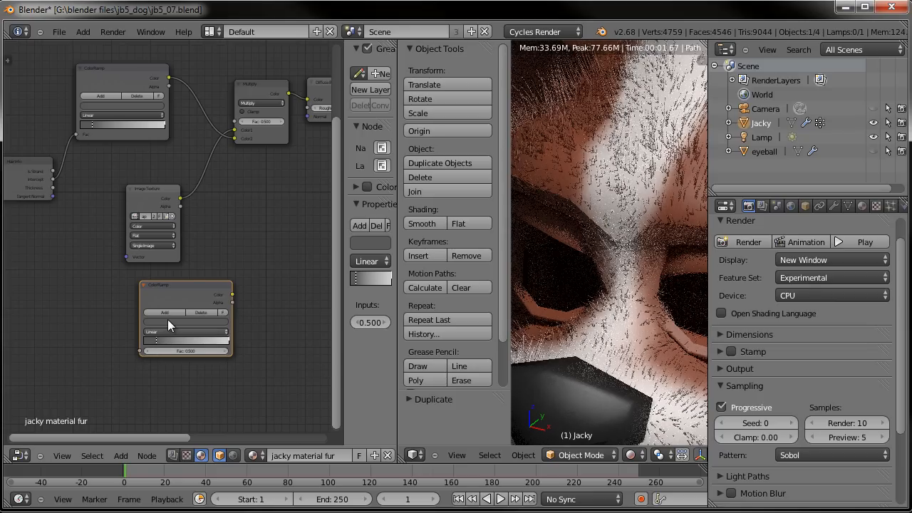
{"action": "left_click", "coordinate": [169, 326]}
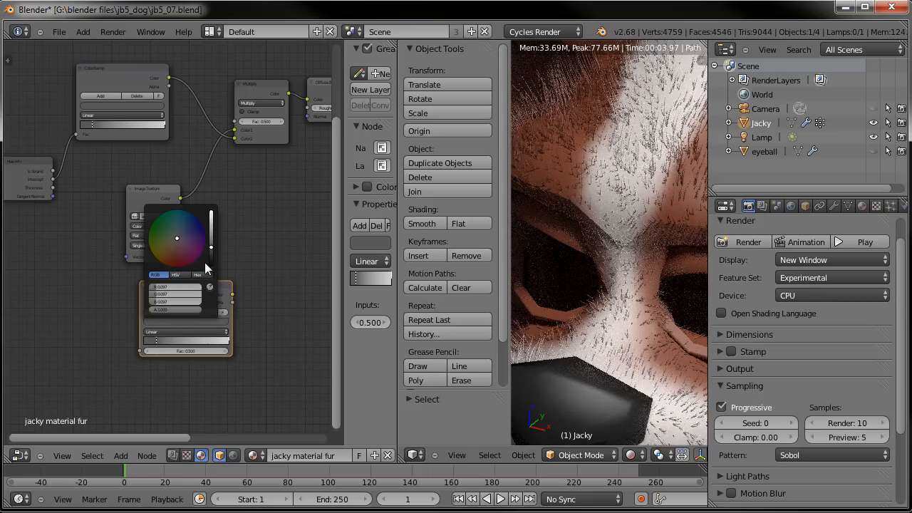
{"action": "left_click_drag", "start_coordinate": [212, 254], "coordinate": [213, 273]}
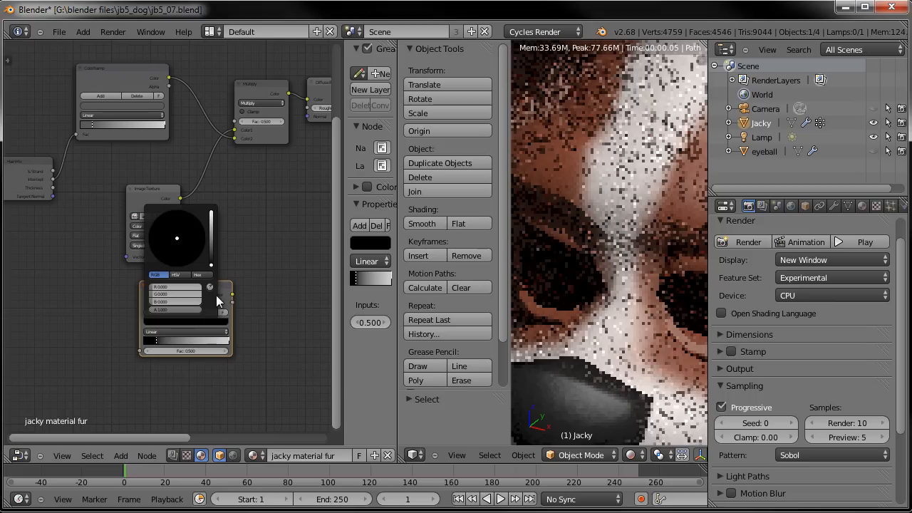
{"action": "left_click", "coordinate": [228, 341]}
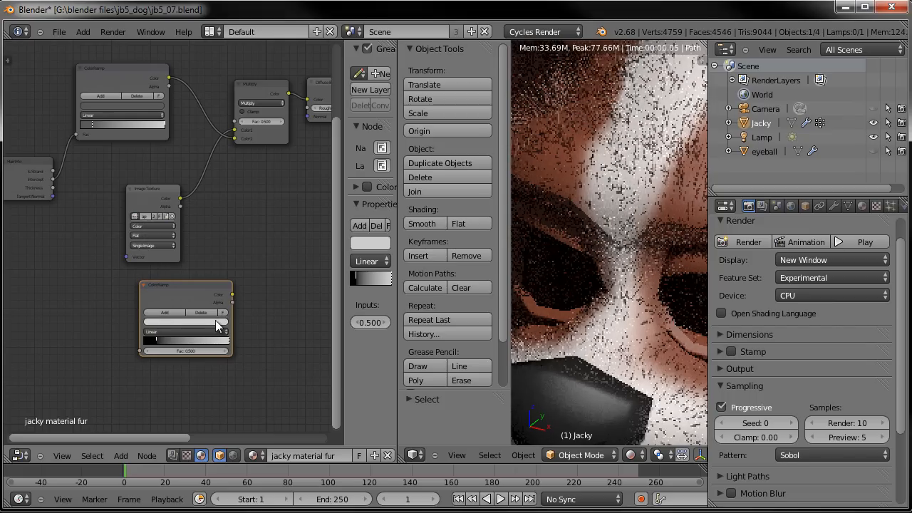
{"action": "left_click", "coordinate": [209, 319]}
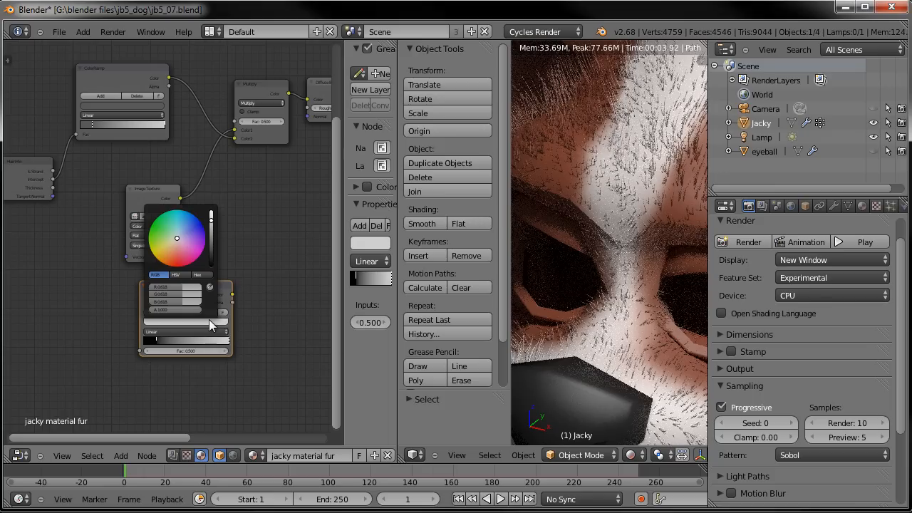
{"action": "left_click", "coordinate": [211, 200]}
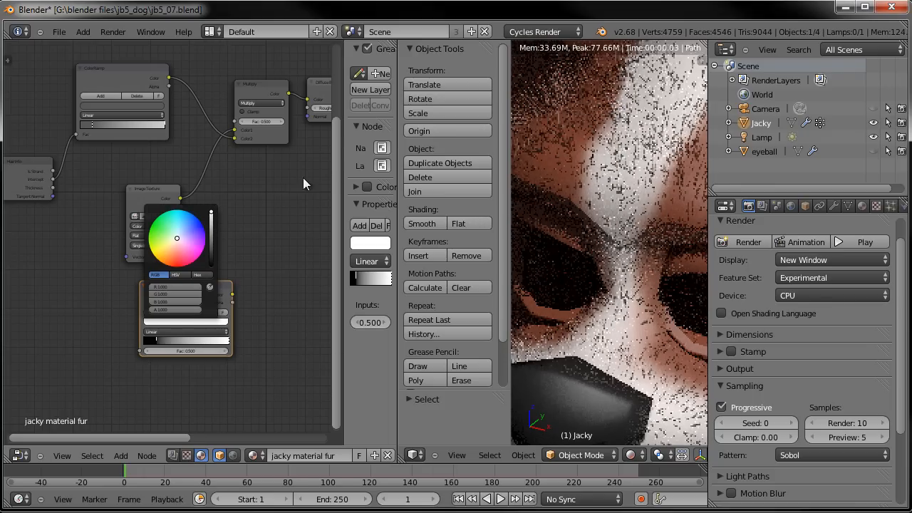
- Link the Hair Info node's Intercept output to the copied ColorRamp's Fac input
{"action": "left_click", "coordinate": [53, 178]}
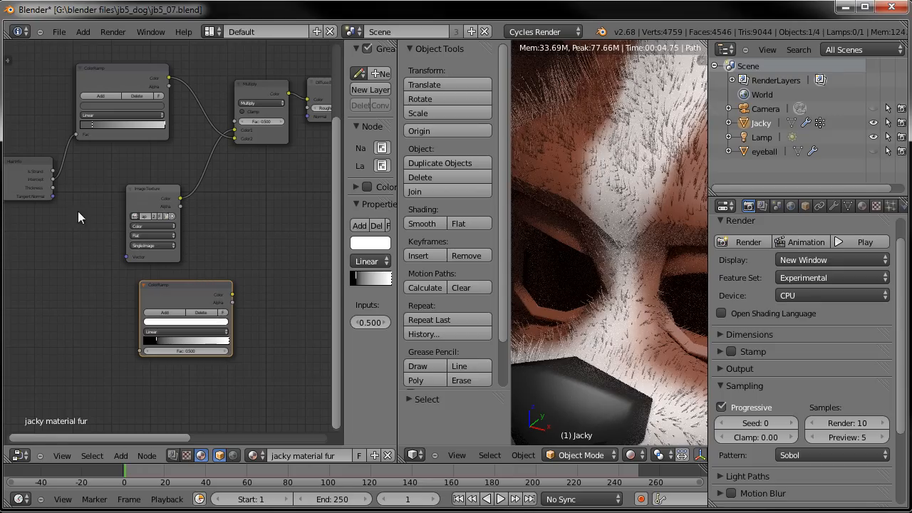
{"action": "key", "text": "g"}
{"action": "left_click", "coordinate": [62, 266]}
{"action": "left_click_drag", "start_coordinate": [54, 179], "coordinate": [139, 359]}
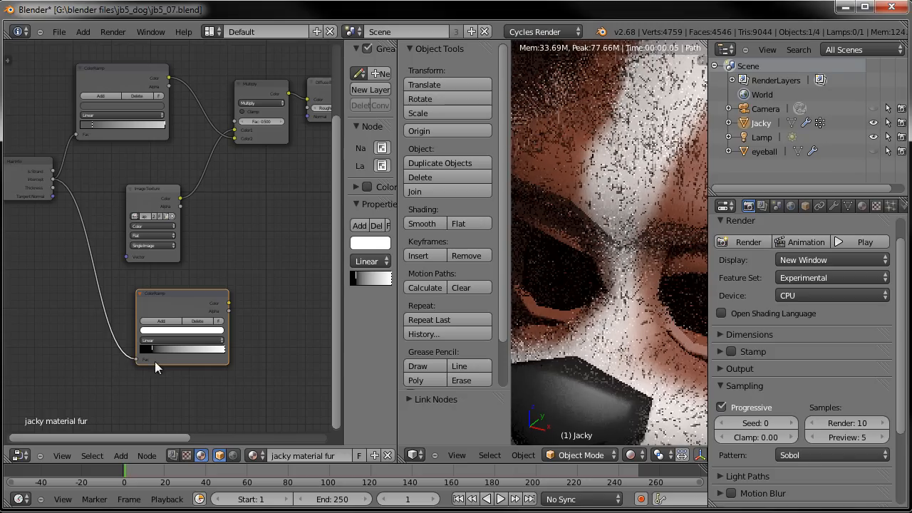
- Connect the copied ColorRamp's Color output to the duplicated Mix Shader's Fac input
{"action": "middle_click_drag", "start_coordinate": [267, 293], "coordinate": [101, 274]}
{"action": "scroll", "coordinate": [111, 284], "scroll_direction": "down", "scroll_amount": 1}
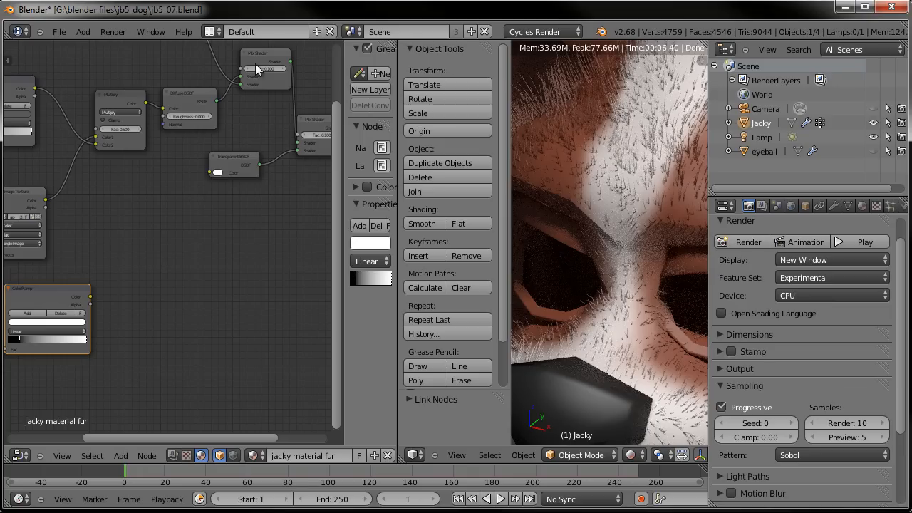
{"action": "left_click_drag", "start_coordinate": [90, 296], "coordinate": [299, 134]}
{"action": "middle_click_drag", "start_coordinate": [222, 219], "coordinate": [274, 192]}
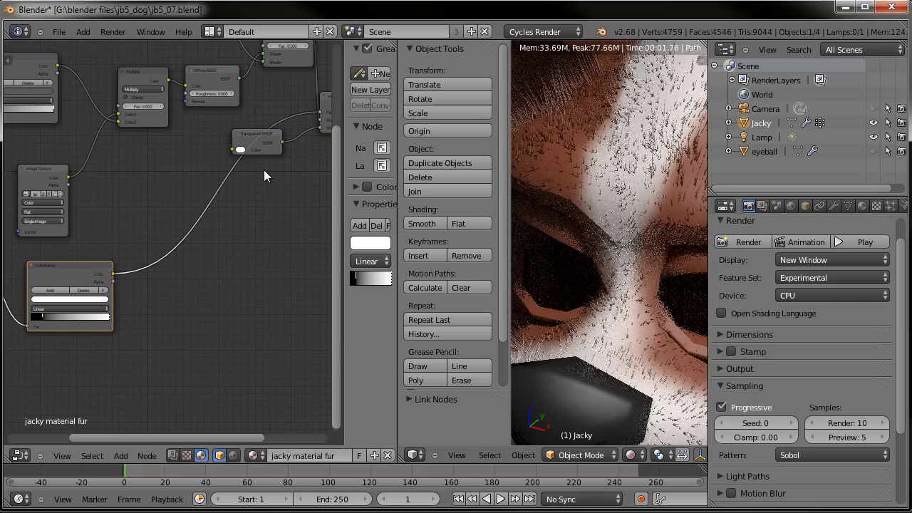
- Rearrange the Transparent BSDF and Mix Shader nodes for a tidier node layout
{"action": "scroll", "coordinate": [270, 162], "scroll_direction": "up", "scroll_amount": 1}
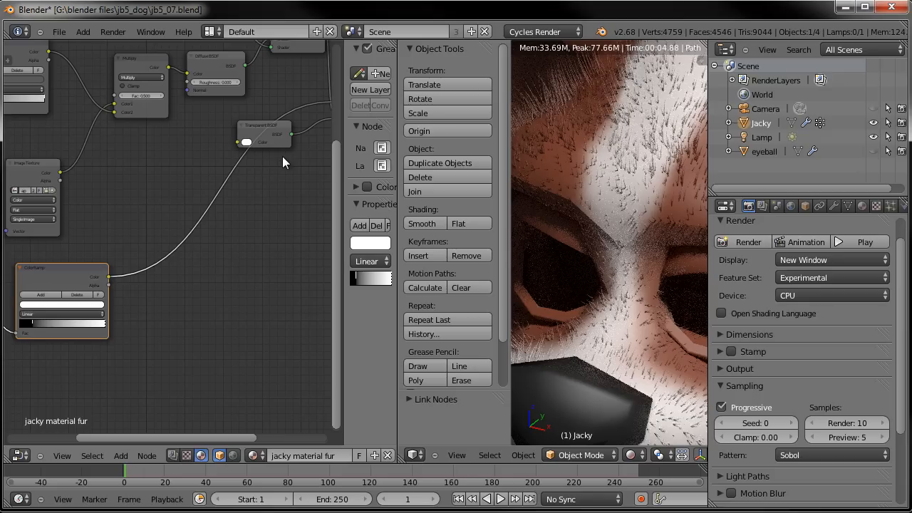
{"action": "middle_click_drag", "start_coordinate": [301, 166], "coordinate": [96, 296]}
{"action": "left_click", "coordinate": [250, 184]}
{"action": "left_click_drag", "start_coordinate": [256, 168], "coordinate": [291, 197]}
{"action": "left_click_drag", "start_coordinate": [185, 212], "coordinate": [225, 182]}
{"action": "middle_click_drag", "start_coordinate": [199, 243], "coordinate": [252, 216]}
{"action": "middle_click_drag", "start_coordinate": [74, 110], "coordinate": [137, 87]}
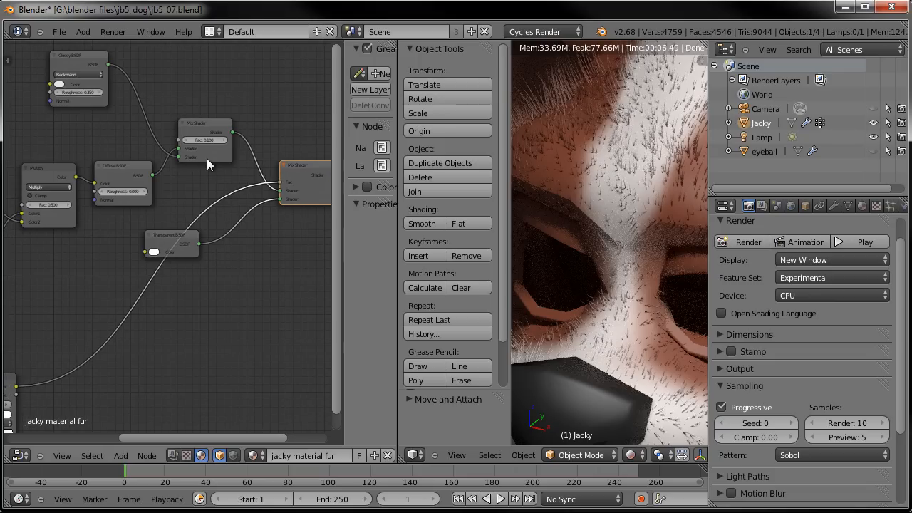
{"action": "middle_click_drag", "start_coordinate": [211, 237], "coordinate": [187, 234]}
{"action": "middle_click_drag", "start_coordinate": [184, 270], "coordinate": [275, 162]}
{"action": "middle_click_drag", "start_coordinate": [181, 278], "coordinate": [261, 224]}
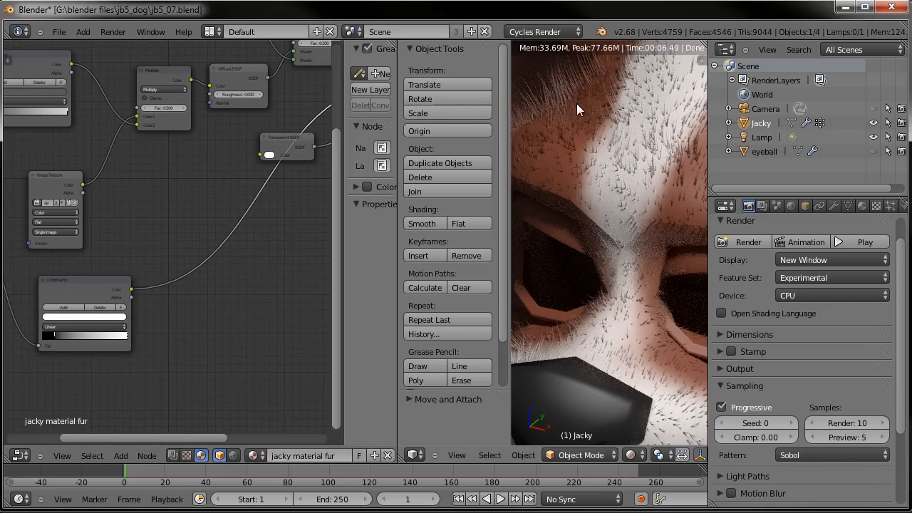
- Rewire so the first Mix Shader feeds the duplicate's top Shader input and the duplicate drives the Material Output Surface
{"action": "middle_click_drag", "start_coordinate": [264, 174], "coordinate": [40, 281]}
{"action": "middle_click_drag", "start_coordinate": [223, 196], "coordinate": [160, 210]}
{"action": "left_click_drag", "start_coordinate": [217, 194], "coordinate": [259, 147]}
{"action": "mouse_move", "coordinate": [114, 214]}
{"action": "left_mouse_down"}
{"action": "mouse_move", "coordinate": [105, 185]}
{"action": "mouse_move", "coordinate": [216, 152]}
{"action": "left_mouse_up"}
{"action": "mouse_move", "coordinate": [182, 164]}
{"action": "left_mouse_down", "text": "ctrl"}
{"action": "mouse_move", "coordinate": [203, 196]}
{"action": "mouse_move", "coordinate": [278, 196]}
{"action": "mouse_move", "coordinate": [236, 214]}
{"action": "left_mouse_up", "text": "ctrl"}
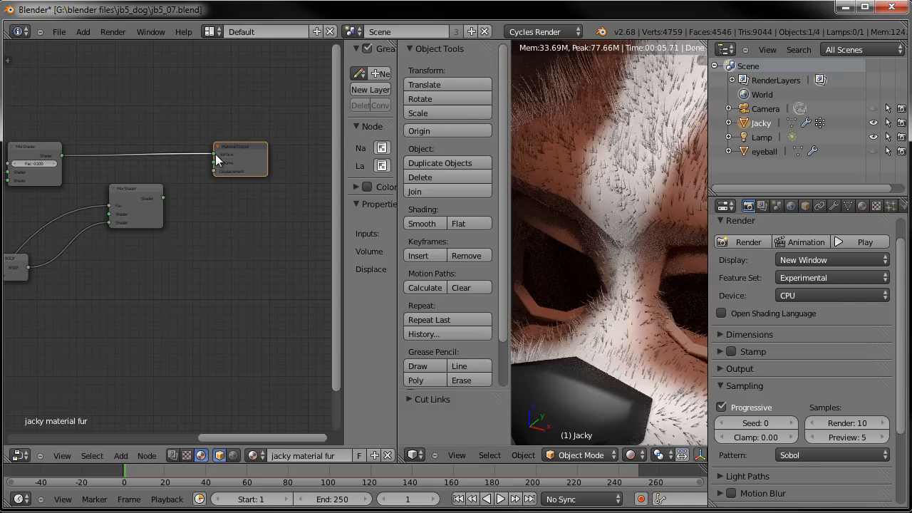
{"action": "right_click_drag", "start_coordinate": [174, 158], "coordinate": [176, 161], "text": "ctrl"}
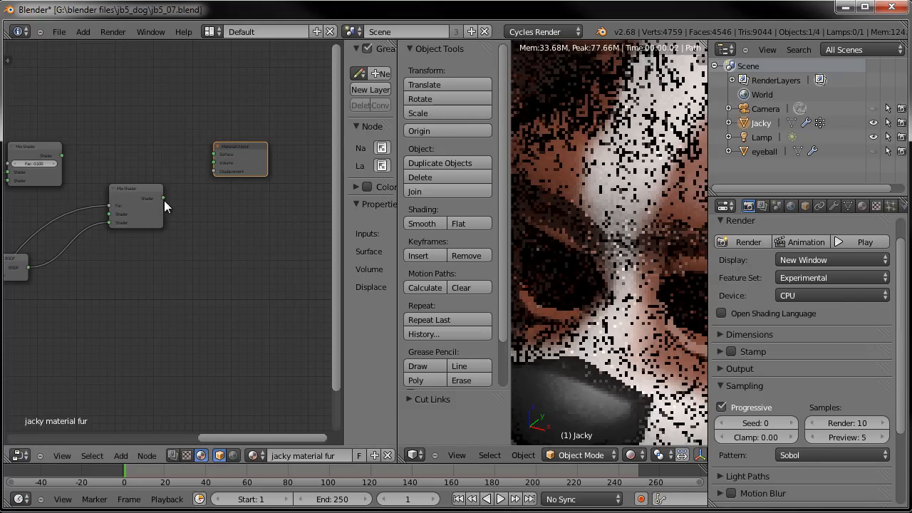
{"action": "left_click", "coordinate": [214, 154]}
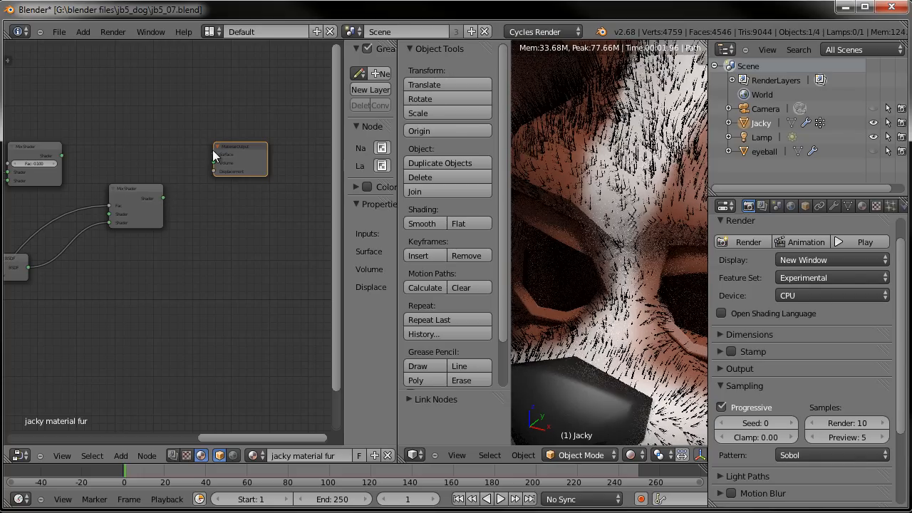
{"action": "left_click_drag", "start_coordinate": [215, 148], "coordinate": [163, 197]}
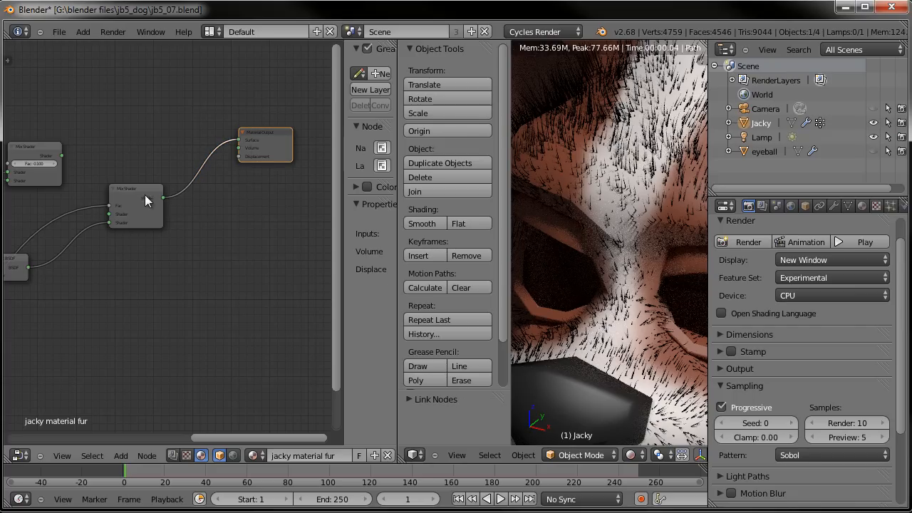
{"action": "left_click_drag", "start_coordinate": [63, 156], "coordinate": [107, 223]}
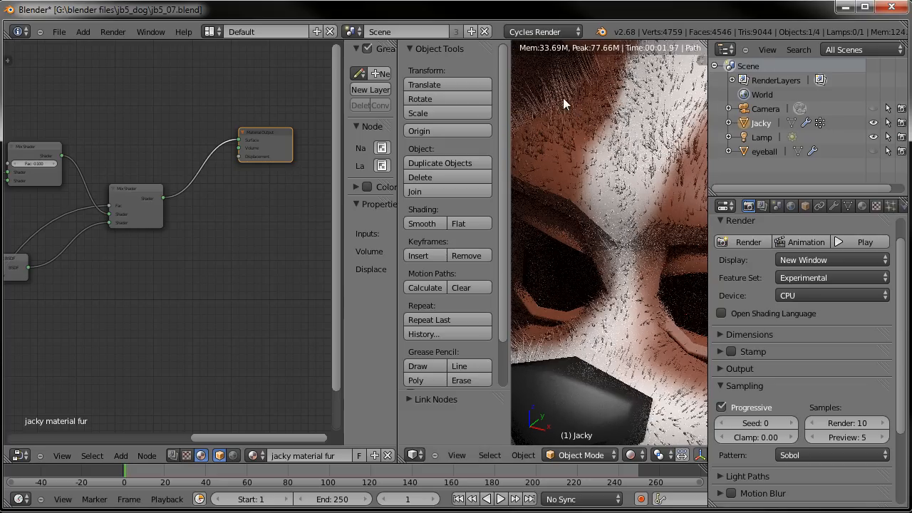
- Save the blend file and widen the 3D viewport over the node editor
{"action": "key", "text": "ctrl+s"}
{"action": "left_click", "coordinate": [234, 202]}
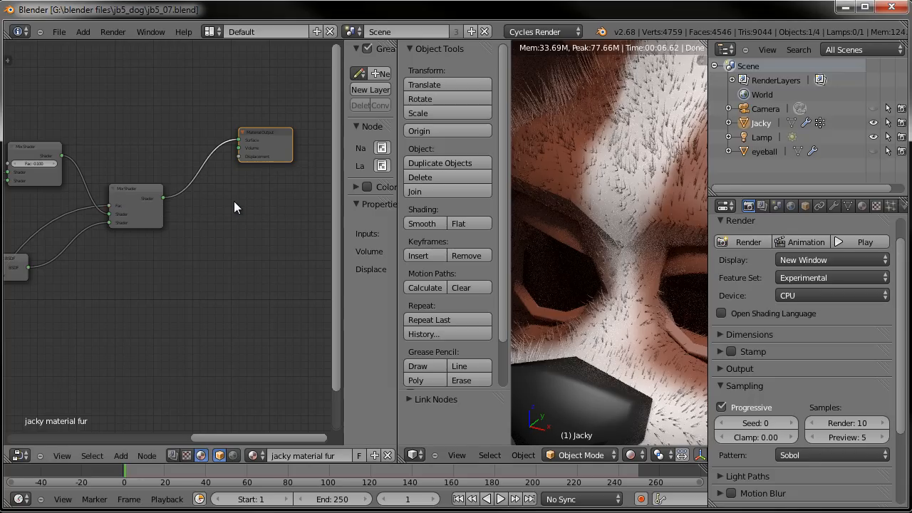
{"action": "left_click_drag", "start_coordinate": [396, 196], "coordinate": [151, 192]}
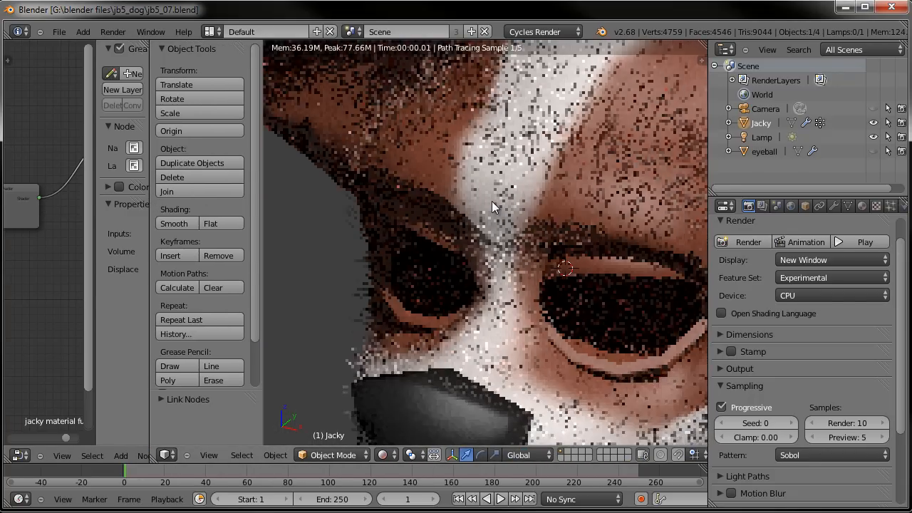
- Render the final image of the furry dog
{"action": "scroll", "coordinate": [492, 201], "scroll_direction": "down", "scroll_amount": 1}
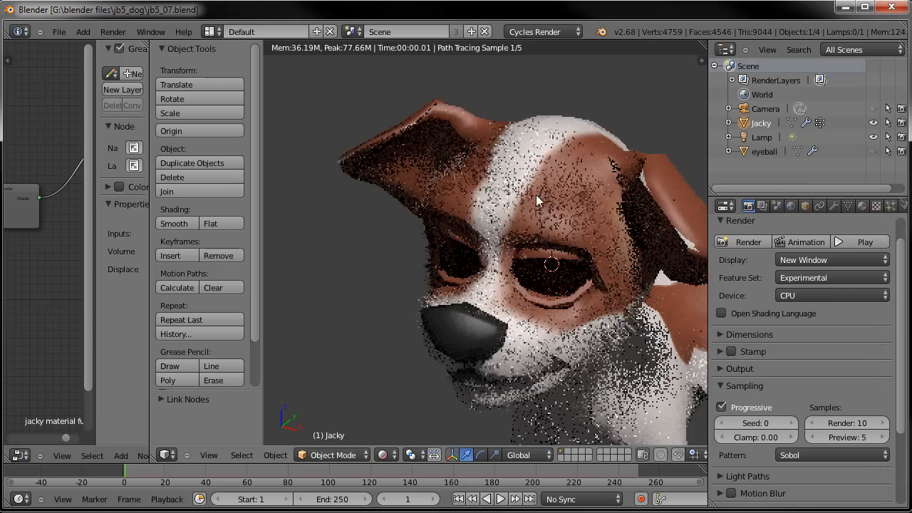
{"action": "middle_click_drag", "start_coordinate": [517, 189], "coordinate": [496, 179], "text": "shift"}
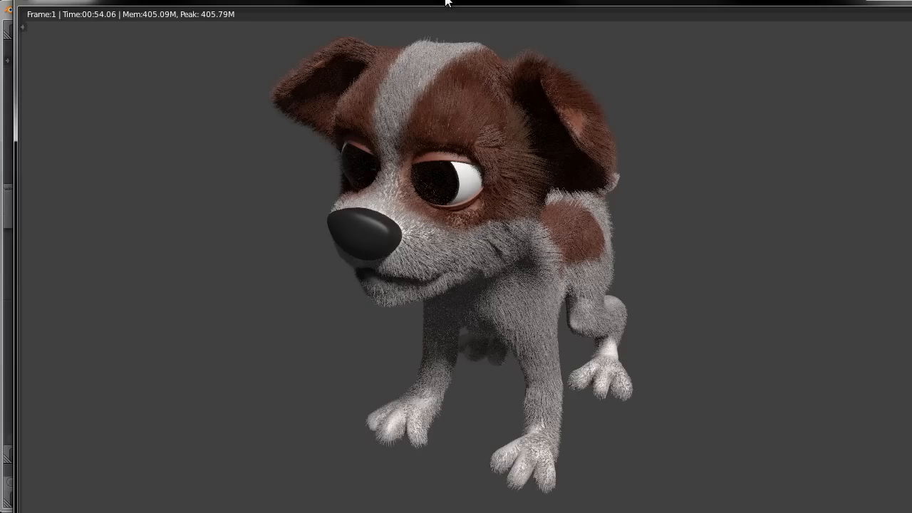
{"action": "key", "text": "F12"}
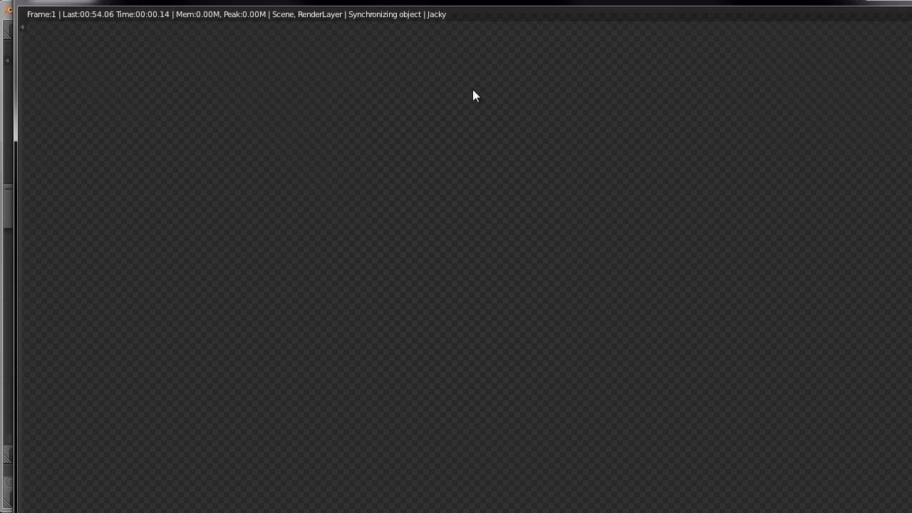